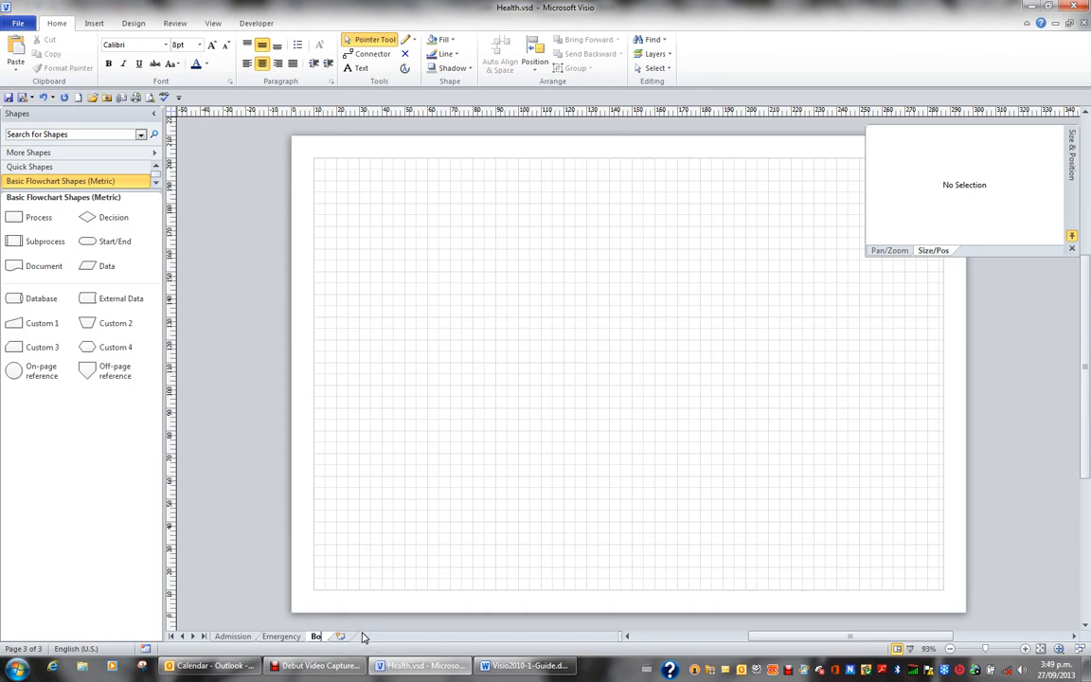
Finish naming the third page Bookings.
{"action": "type", "text": "ngs"}
{"action": "key", "text": "Return"}
Add a text box reading "Booking List" at the top centre of the Bookings page.
{"action": "left_click", "coordinate": [1075, 638]}
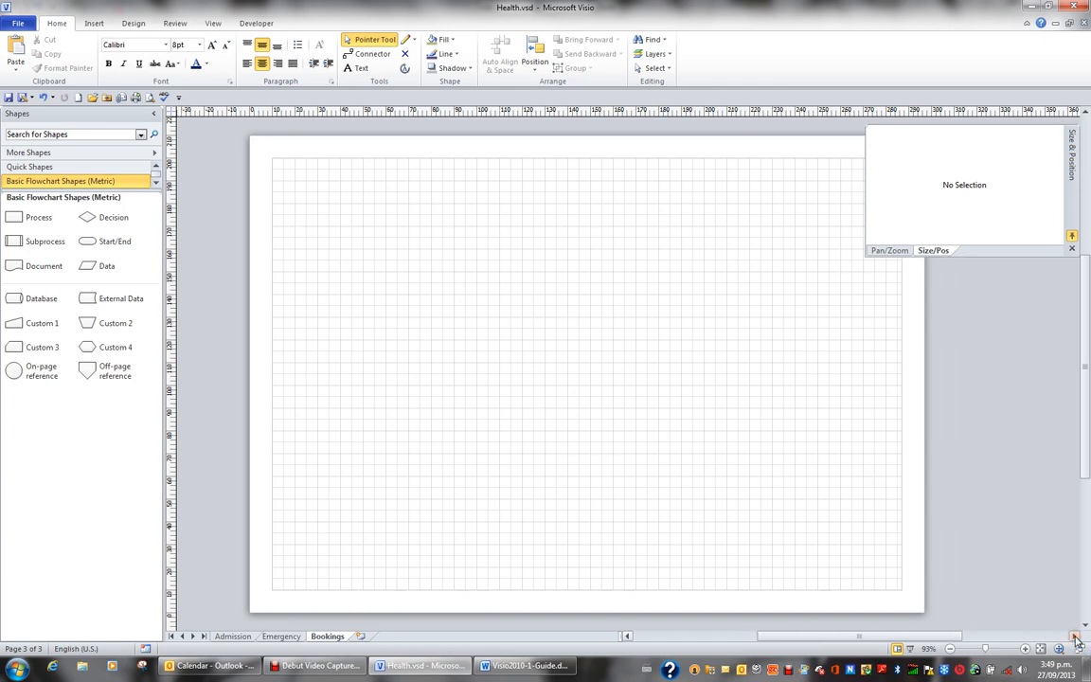
{"action": "left_click", "coordinate": [1074, 638]}
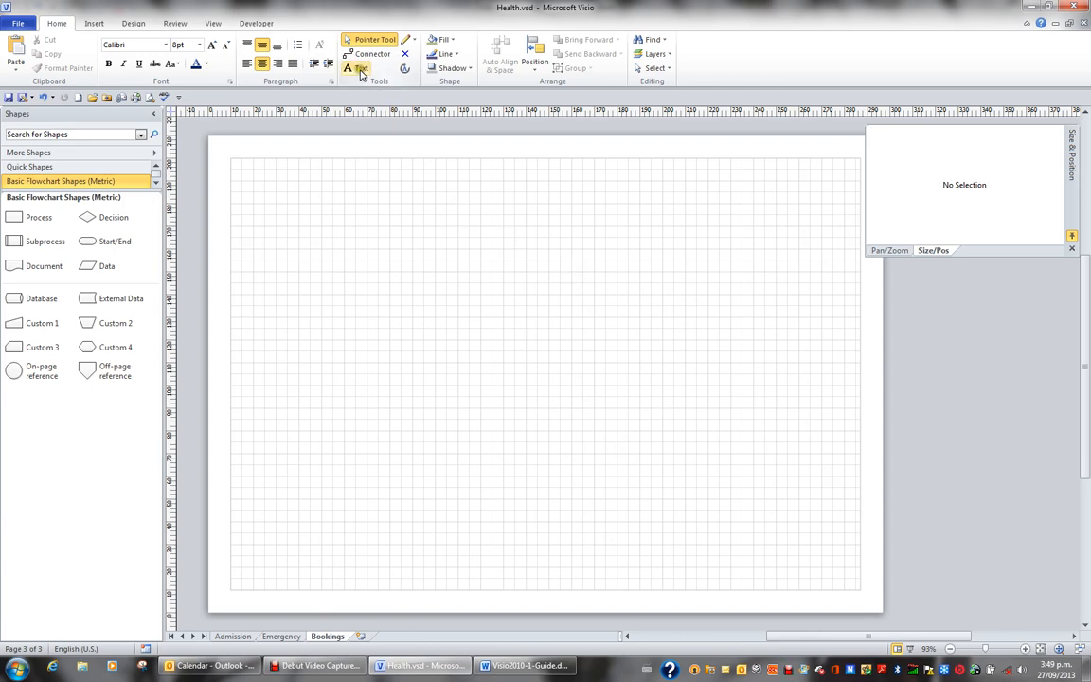
{"action": "left_click", "coordinate": [361, 71]}
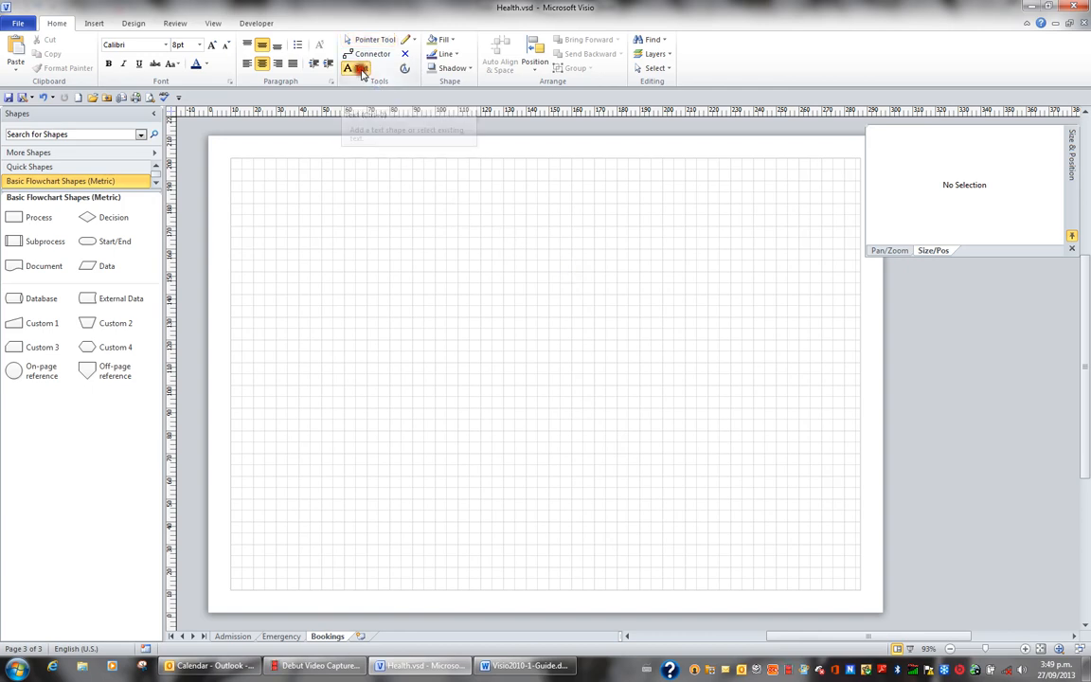
{"action": "left_click", "coordinate": [514, 167]}
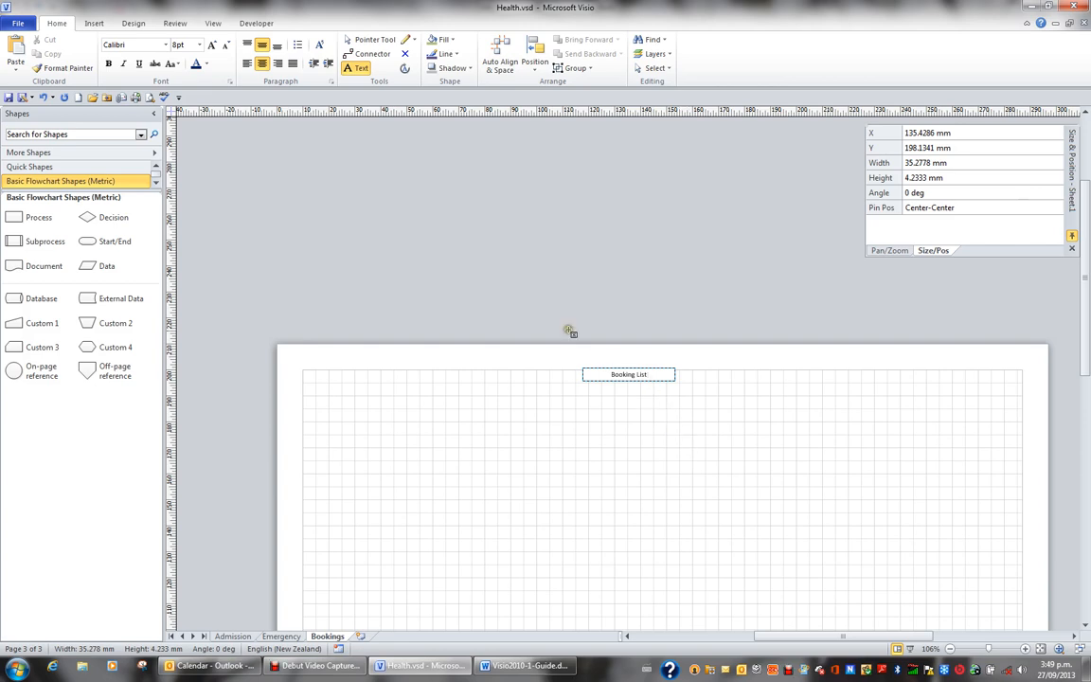
{"action": "left_click", "coordinate": [368, 40]}
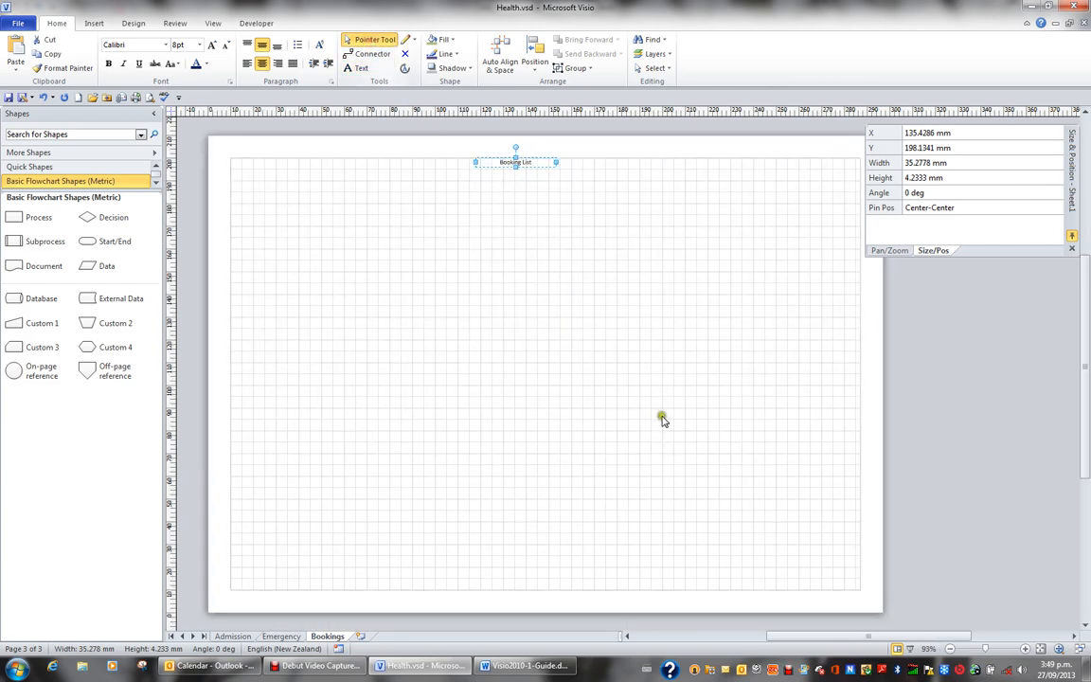
Stretch the "Booking List" text box across the page between the margins, 276 mm wide and about 10 mm high.
{"action": "left_click_drag", "start_coordinate": [556, 163], "coordinate": [860, 182]}
{"action": "left_click_drag", "start_coordinate": [475, 162], "coordinate": [232, 167]}
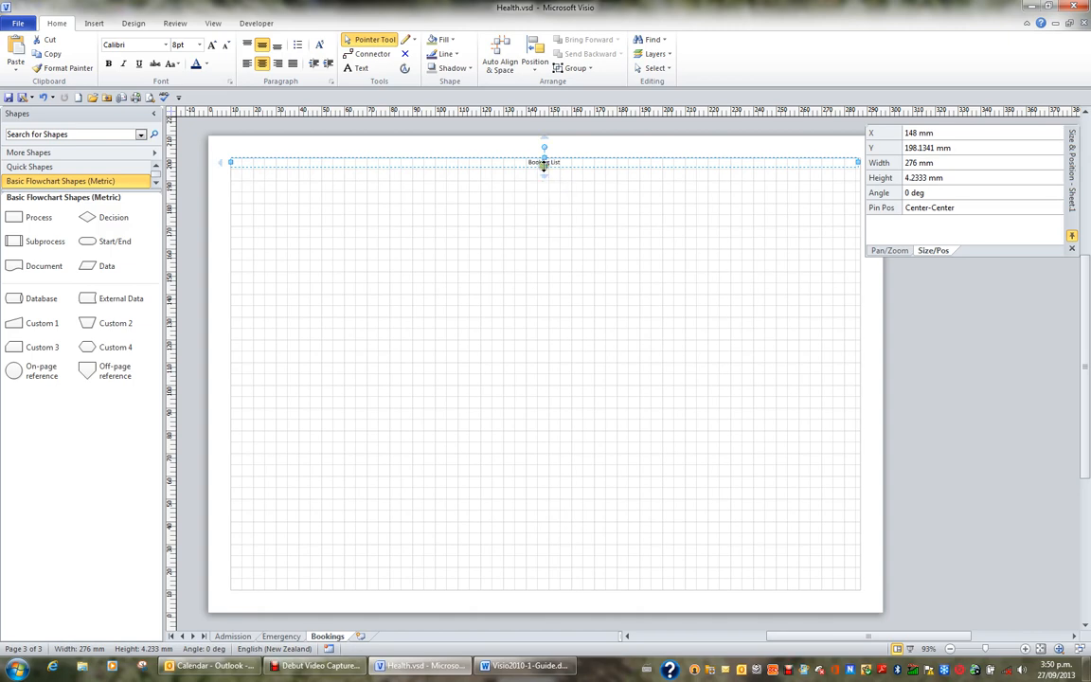
{"action": "left_click_drag", "start_coordinate": [545, 166], "coordinate": [543, 180]}
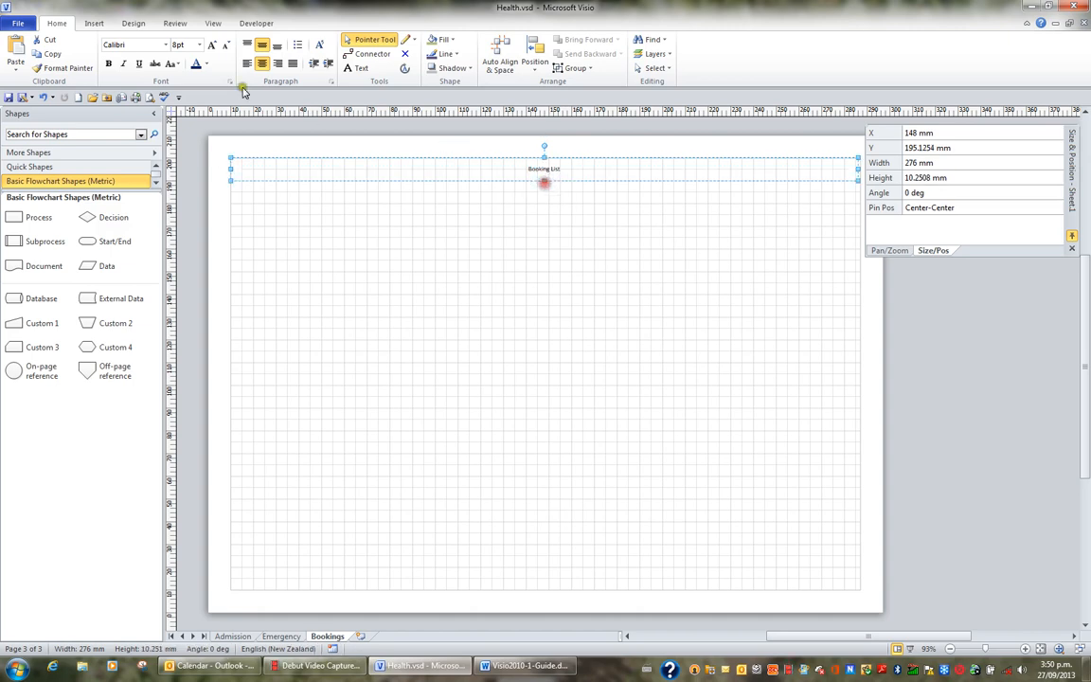
Format the "Booking List" title in Arial at 18 pt.
{"action": "left_click", "coordinate": [167, 46]}
{"action": "scroll", "coordinate": [156, 68], "scroll_direction": "up", "scroll_amount": 5}
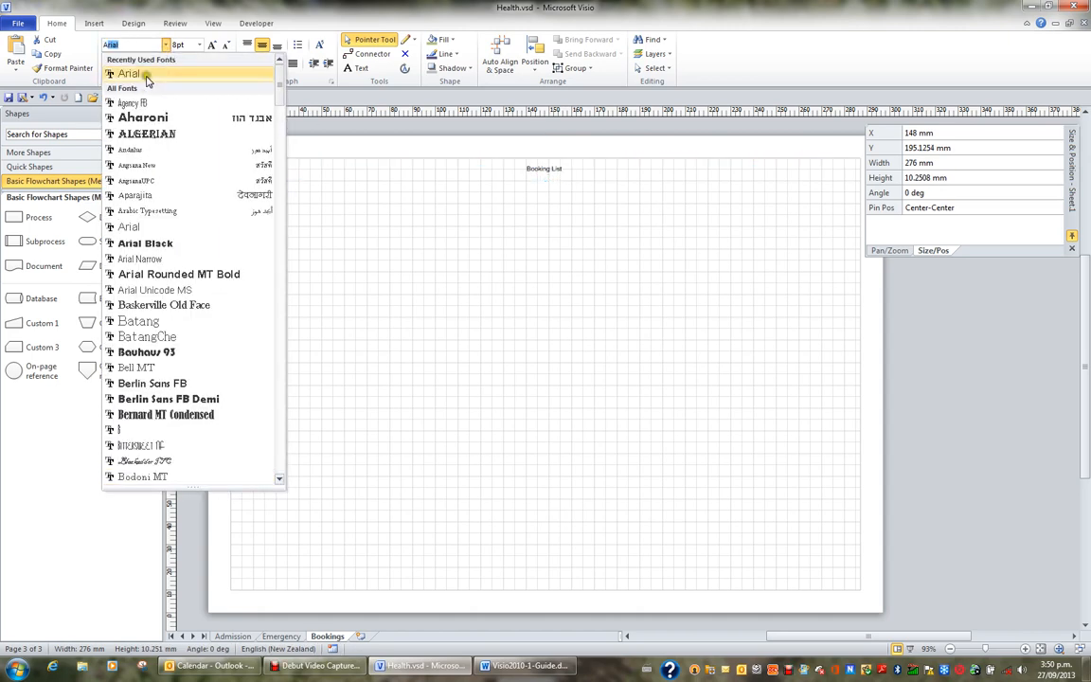
{"action": "left_click", "coordinate": [146, 72]}
{"action": "left_click", "coordinate": [199, 45]}
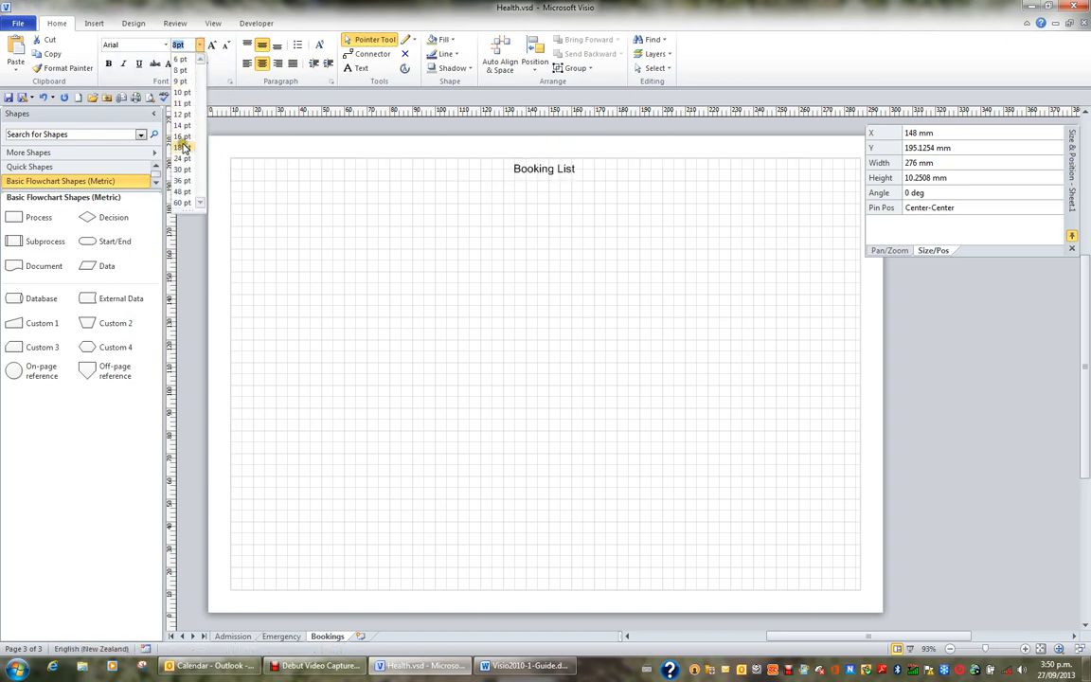
{"action": "left_click", "coordinate": [180, 206]}
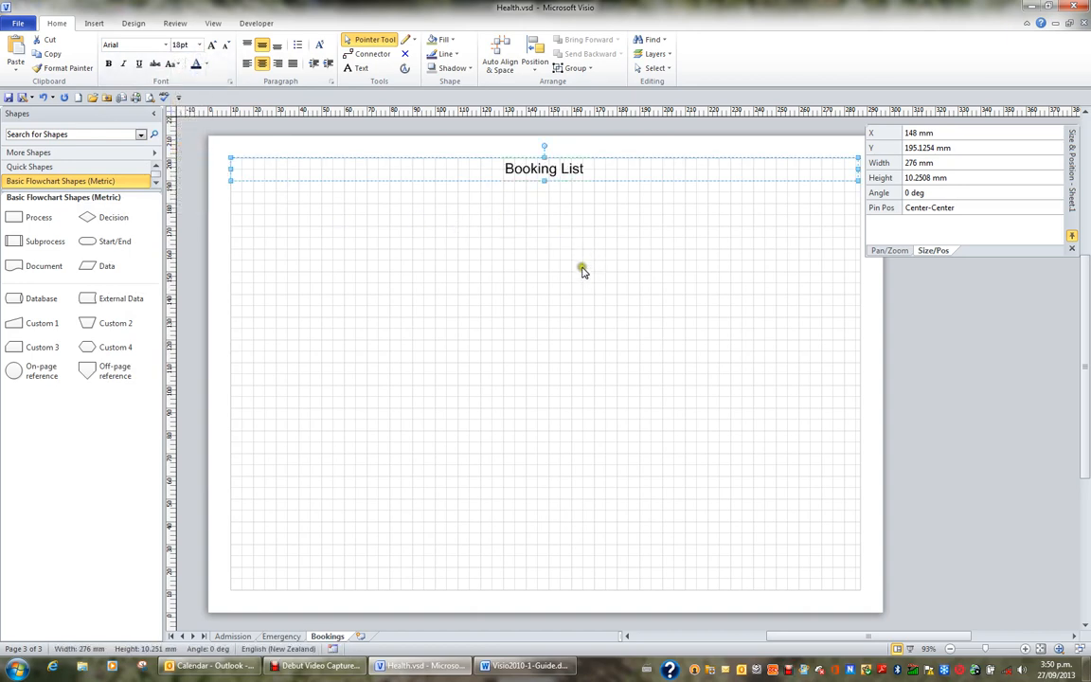
{"action": "left_click", "coordinate": [582, 272]}
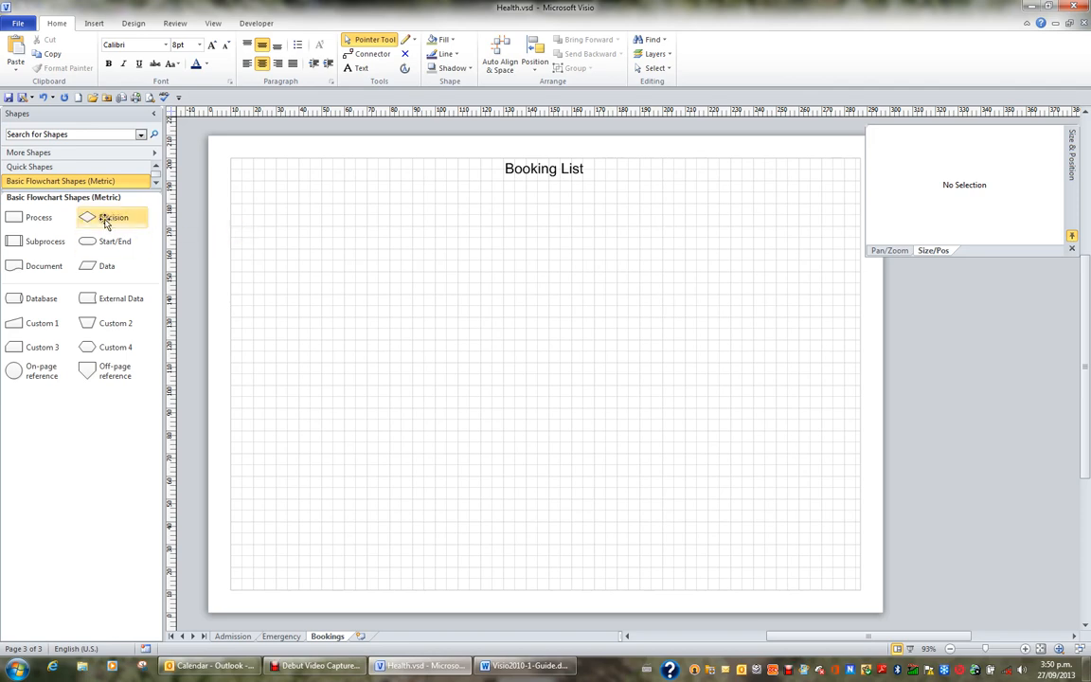
Place a Decision shape centred beneath the title and label it "Is event already in Booking List?".
{"action": "left_click_drag", "start_coordinate": [106, 223], "coordinate": [592, 251]}
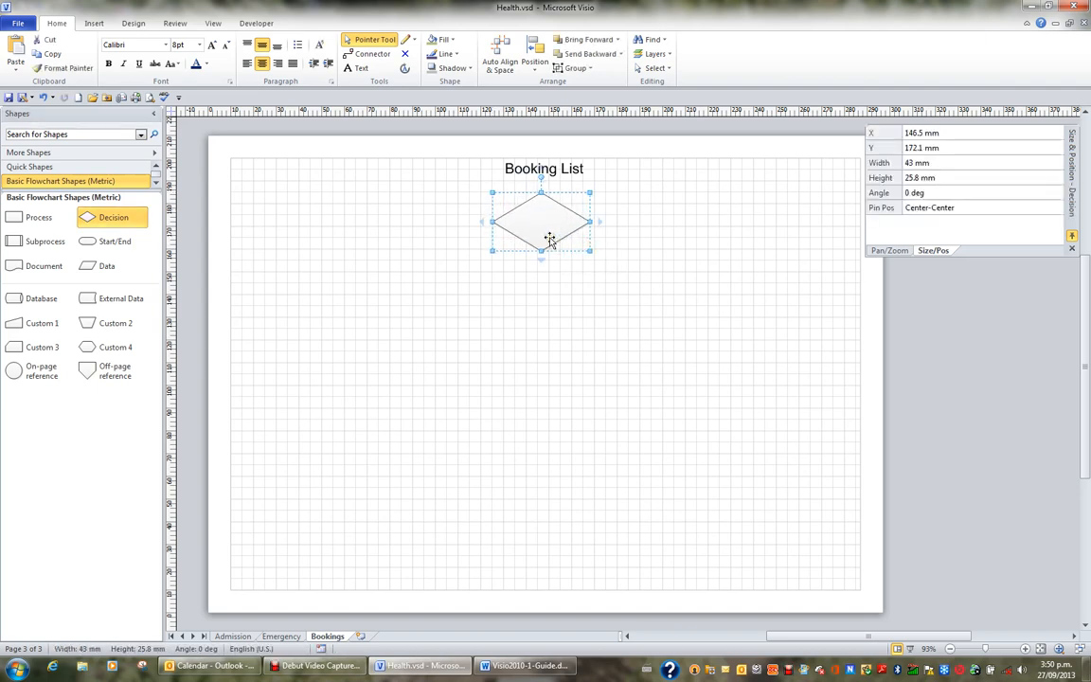
{"action": "double_click", "coordinate": [549, 239]}
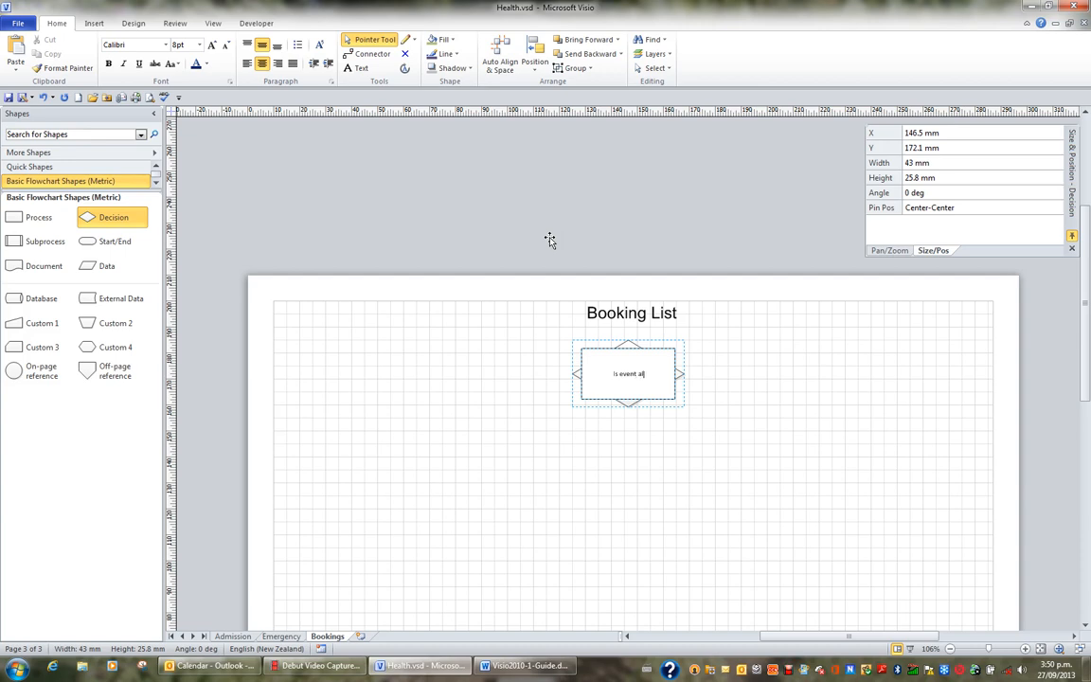
{"action": "type", "text": "Is event already in Boo"}
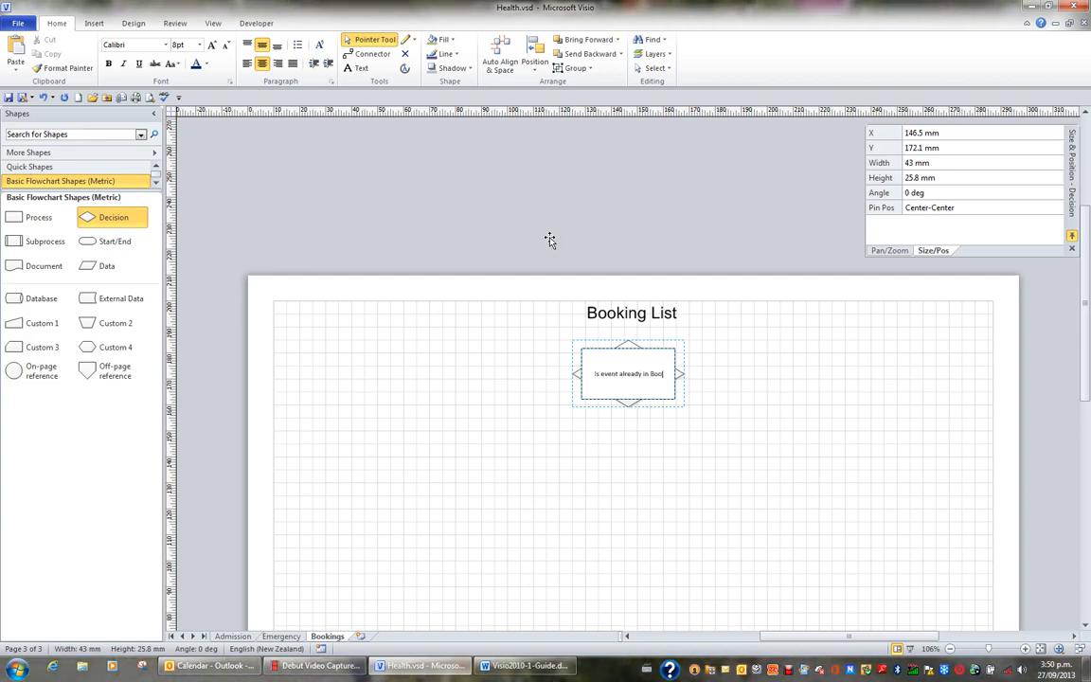
{"action": "type", "text": "king List?"}
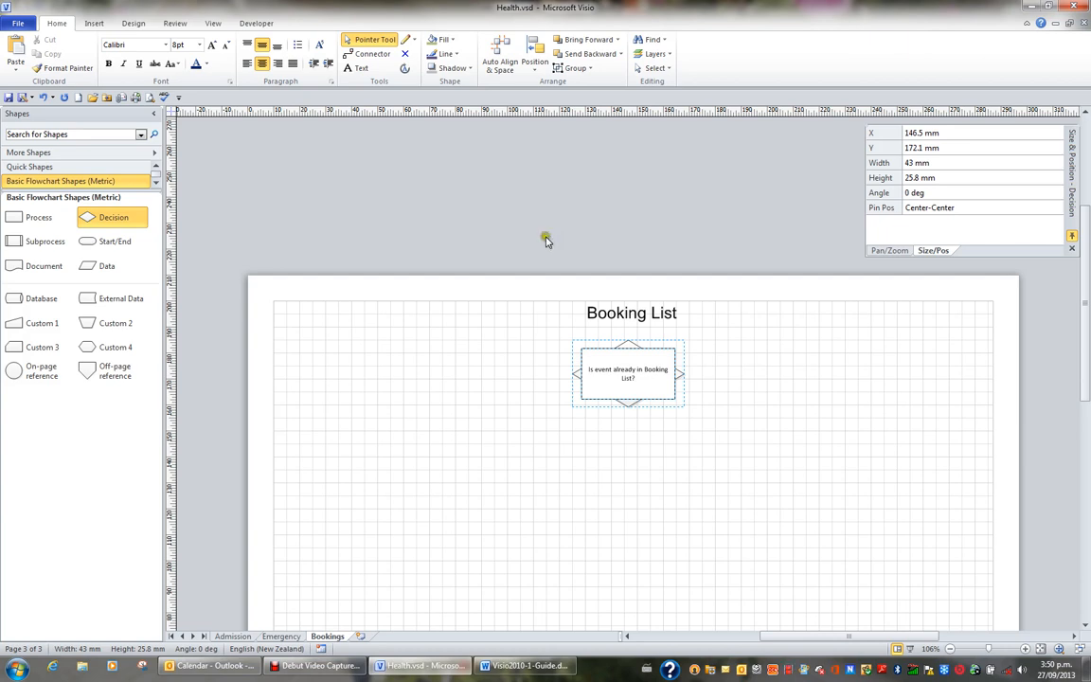
{"action": "left_click", "coordinate": [737, 404]}
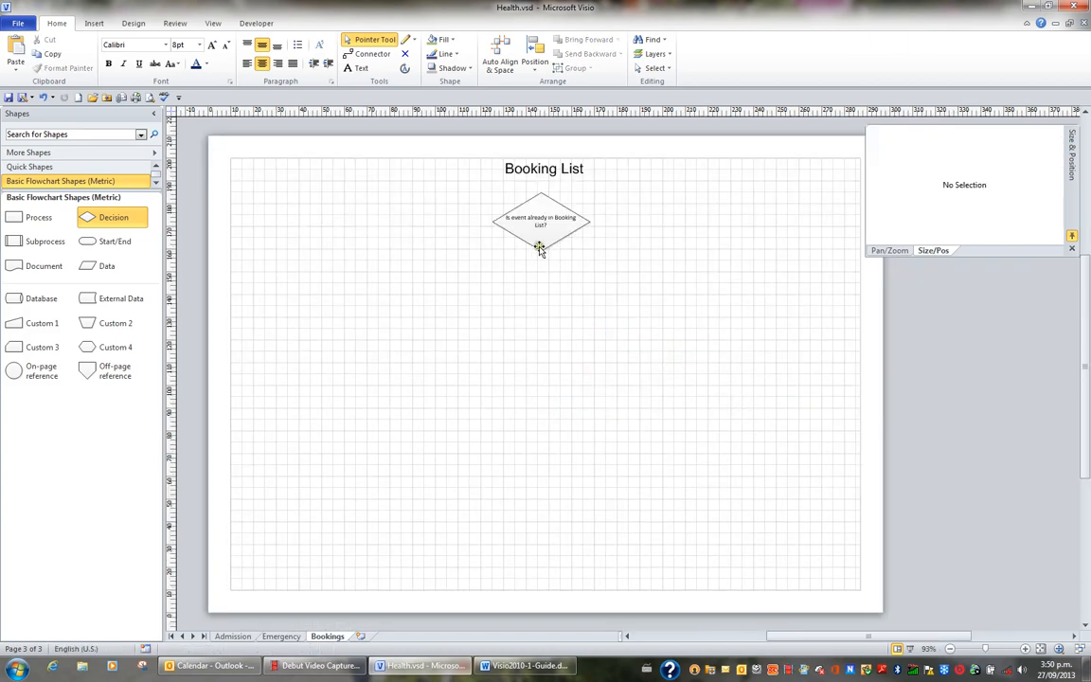
Duplicate the decision diamond three times, placing two copies one above the other at the page's left and one near its right edge.
{"action": "left_click", "coordinate": [497, 214]}
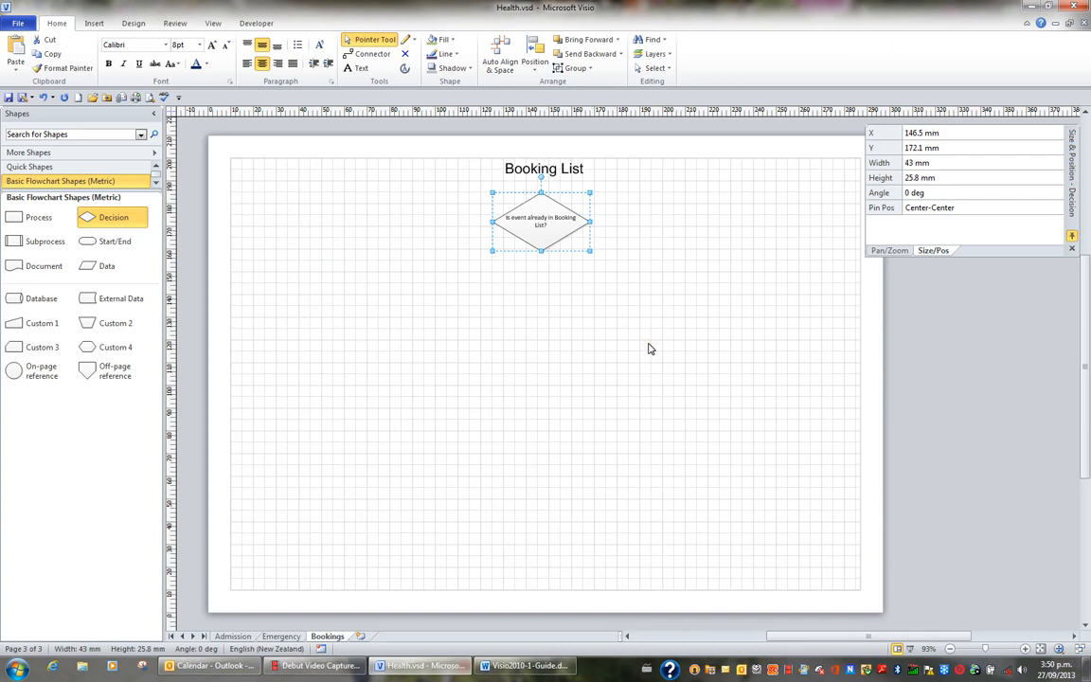
{"action": "key", "text": "ctrl+d"}
{"action": "key", "text": "ctrl+d"}
{"action": "key", "text": "ctrl+d"}
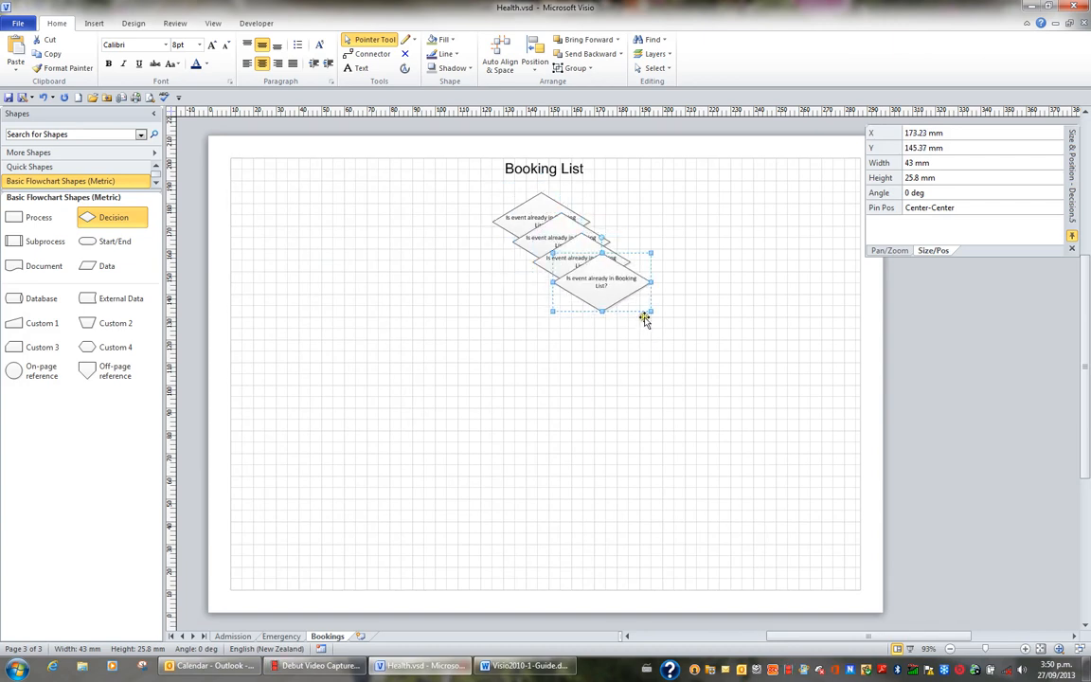
{"action": "left_click_drag", "start_coordinate": [598, 284], "coordinate": [322, 265]}
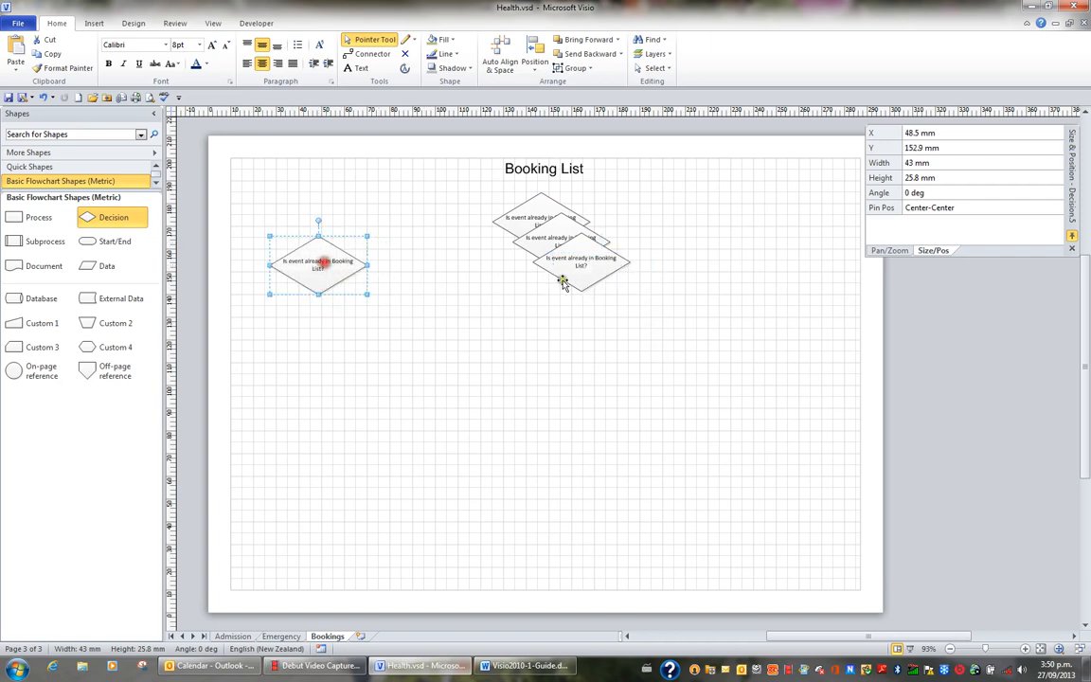
{"action": "left_click_drag", "start_coordinate": [579, 263], "coordinate": [782, 255]}
{"action": "left_click_drag", "start_coordinate": [560, 237], "coordinate": [318, 357]}
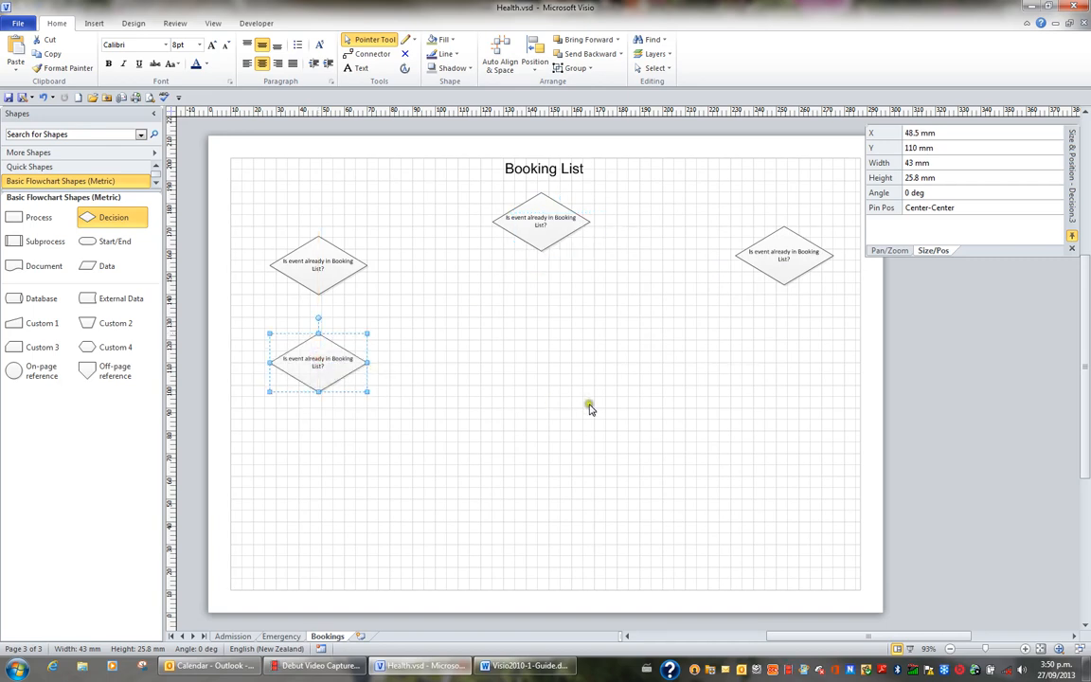
Replace the text of the upper-left decision diamond with "Is the Code 13?".
{"action": "left_click", "coordinate": [343, 270]}
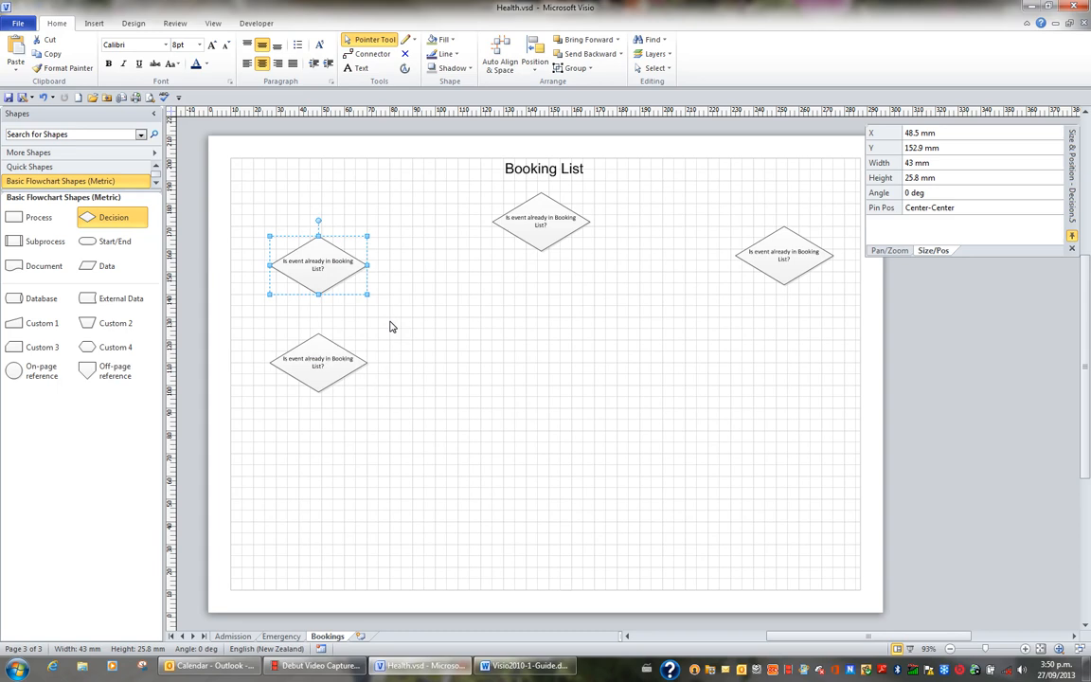
{"action": "key", "text": "F2"}
{"action": "type", "text": "Is"}
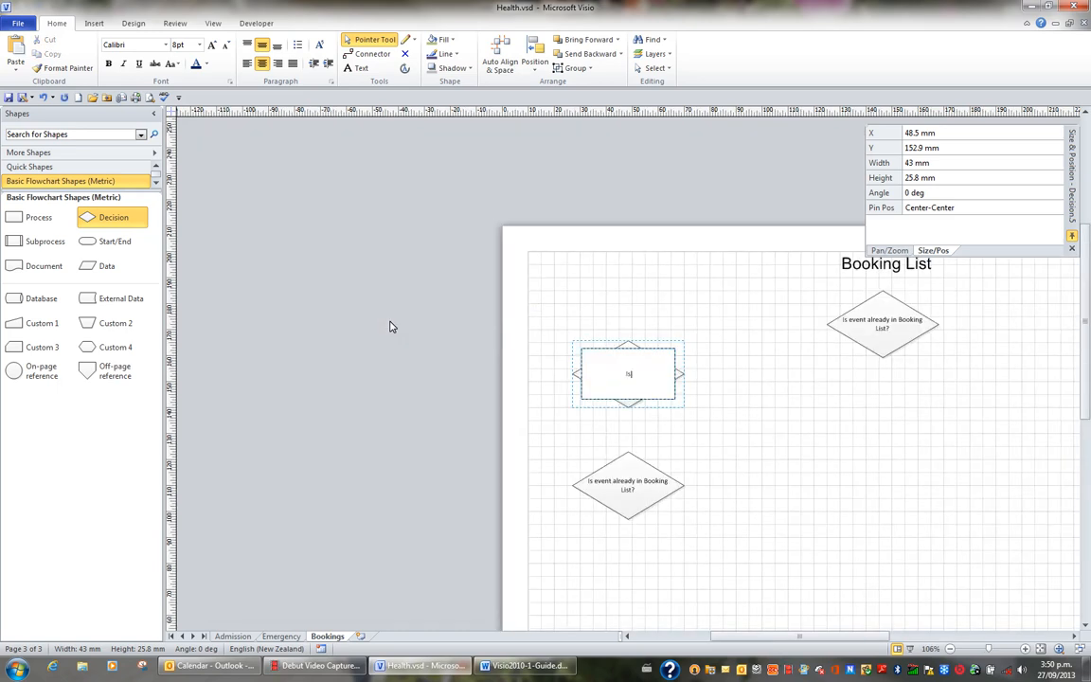
{"action": "type", "text": " the code"}
{"action": "key", "text": "BackSpace"}
{"action": "key", "text": "BackSpace"}
{"action": "key", "text": "BackSpace"}
{"action": "key", "text": "BackSpace"}
{"action": "key", "text": "BackSpace"}
{"action": "type", "text": "C"}
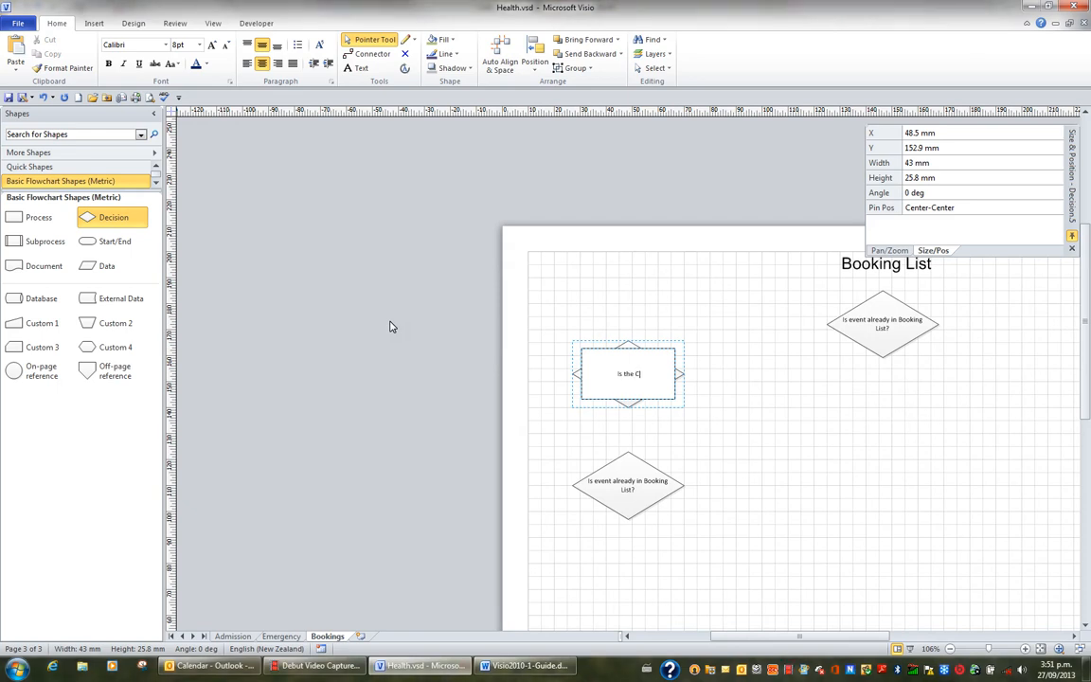
{"action": "type", "text": "ode 13?"}
{"action": "left_click", "coordinate": [795, 425]}
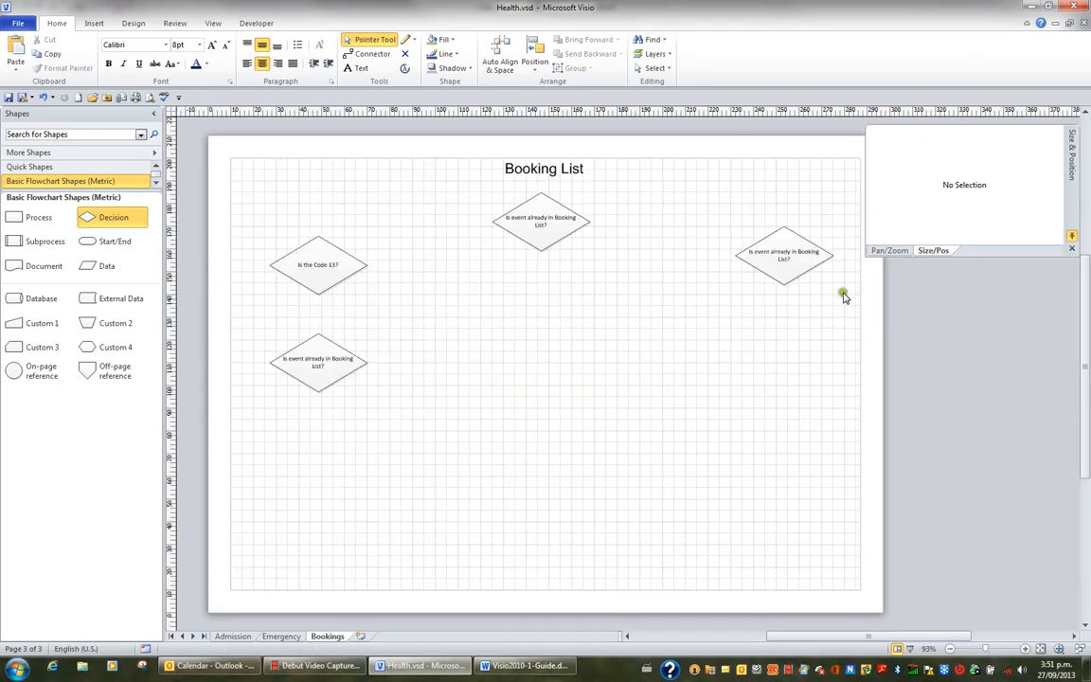
Replace the text of the decision diamond at the page's right with "Entry Date after 1 August 2010?".
{"action": "left_click", "coordinate": [800, 254]}
{"action": "key", "text": "F2"}
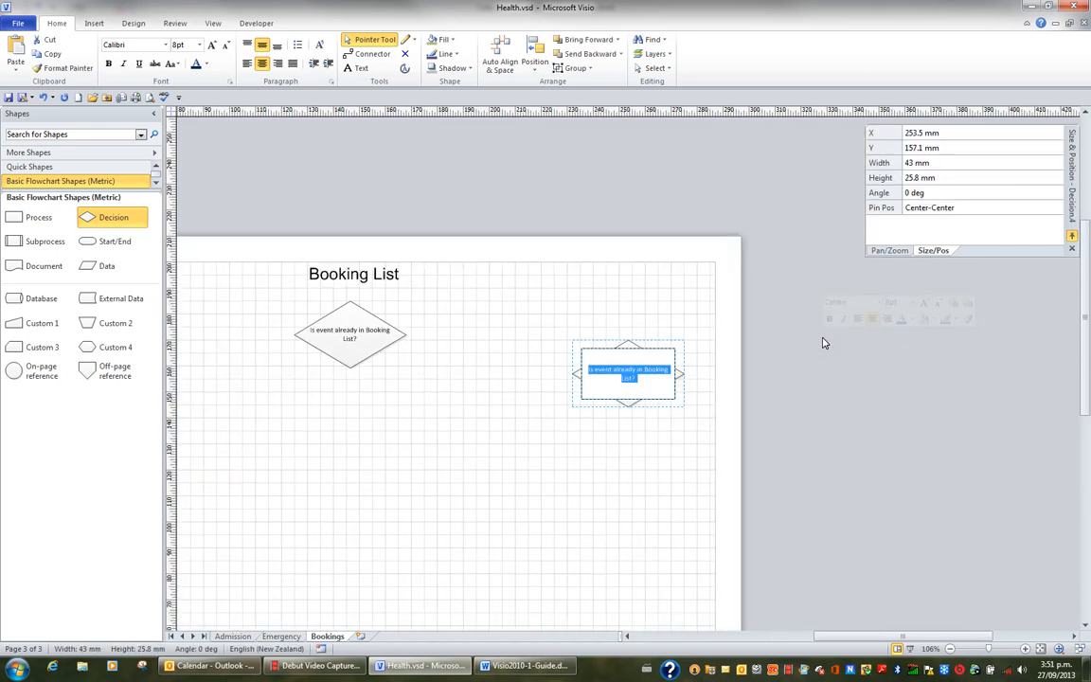
{"action": "type", "text": "Entry D"}
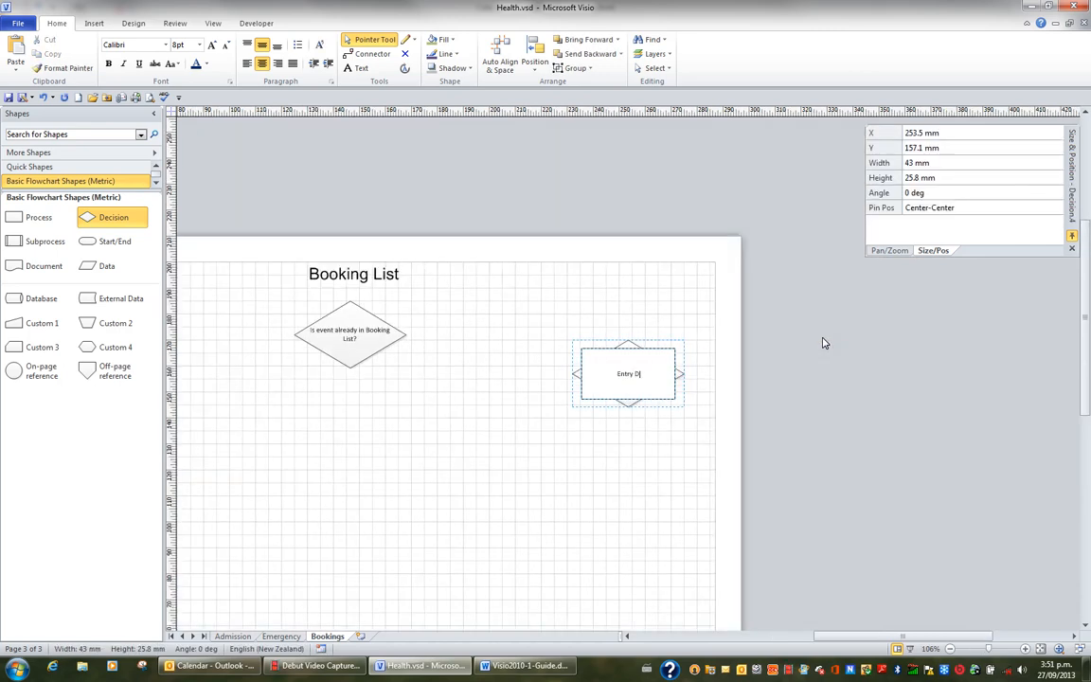
{"action": "type", "text": "ate after 1 Augus"}
{"action": "key", "text": "BackSpace"}
{"action": "key", "text": "BackSpace"}
{"action": "type", "text": "gust 2010"}
{"action": "left_click", "coordinate": [472, 437]}
Replace the text of the lower-left decision diamond with "Are you going to change the status?".
{"action": "left_click", "coordinate": [328, 366]}
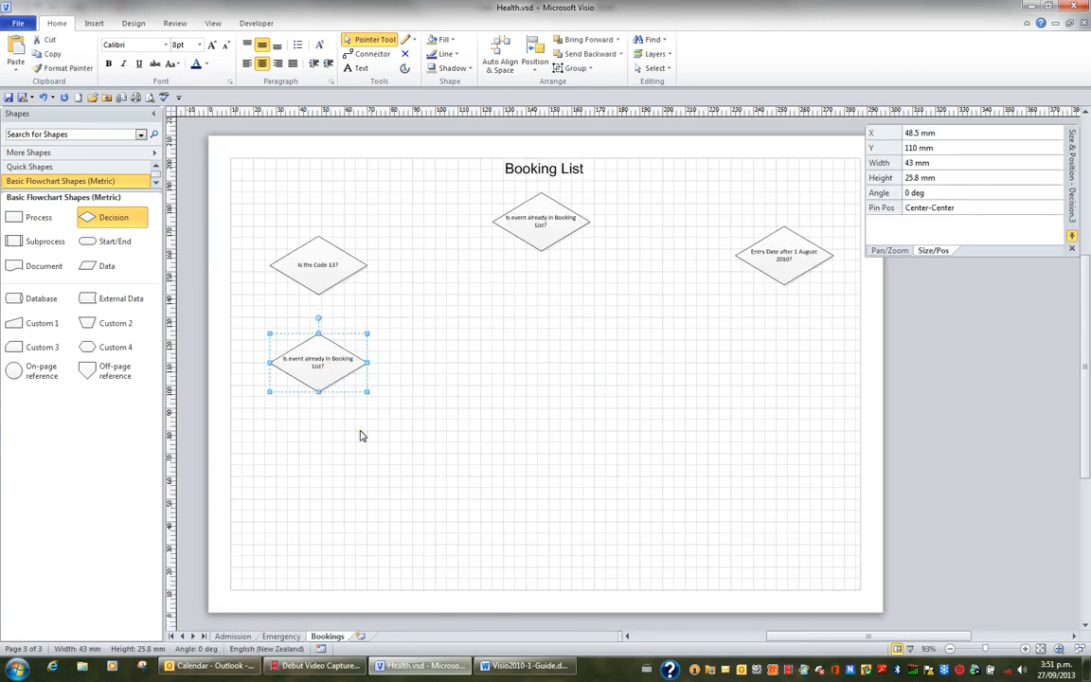
{"action": "key", "text": "F2"}
{"action": "type", "text": "Are yo"}
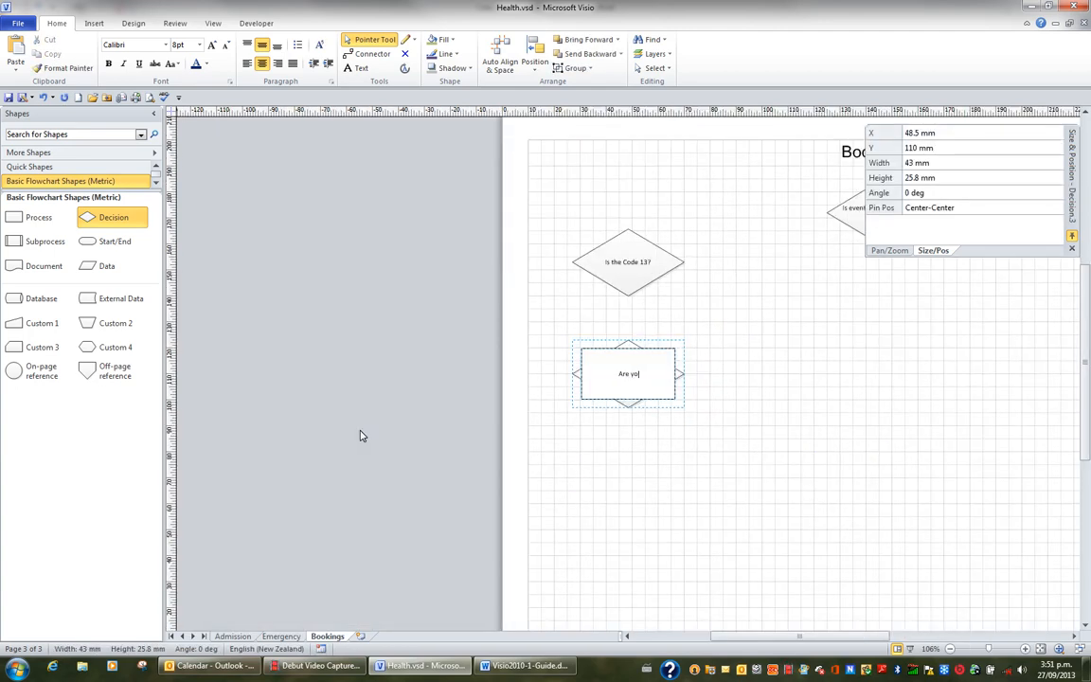
{"action": "type", "text": "u going to change the status?"}
{"action": "left_click", "coordinate": [724, 441]}
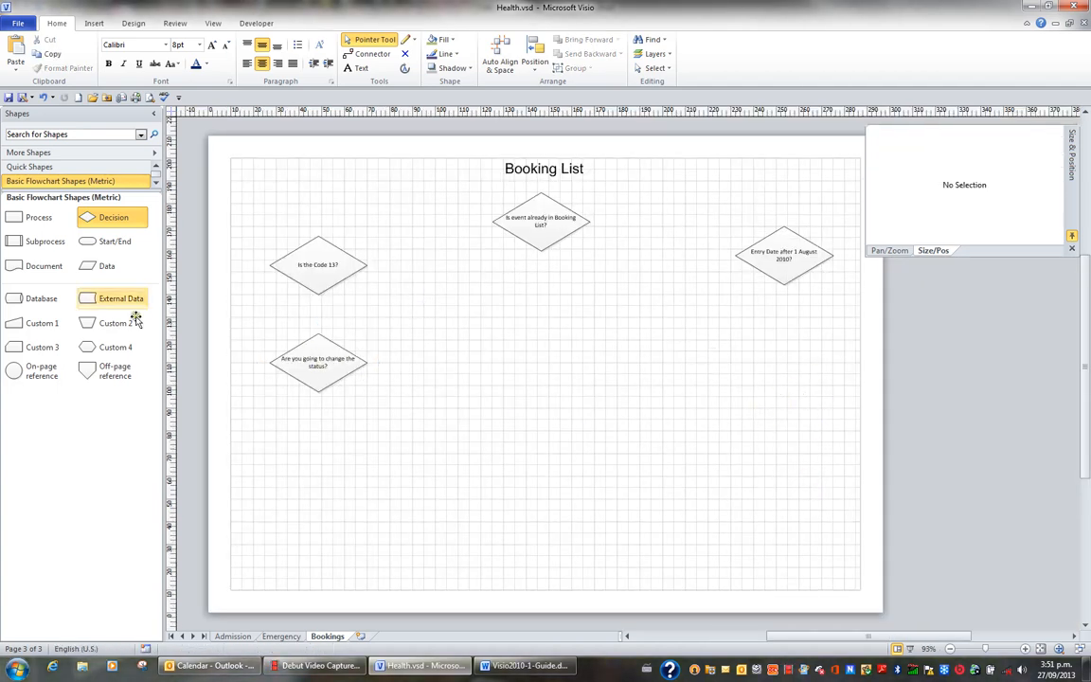
Place a Process shape below the "Are you going to change the status?" diamond and label it "Charge Code 35 before proceeding".
{"action": "left_click_drag", "start_coordinate": [26, 216], "coordinate": [338, 460]}
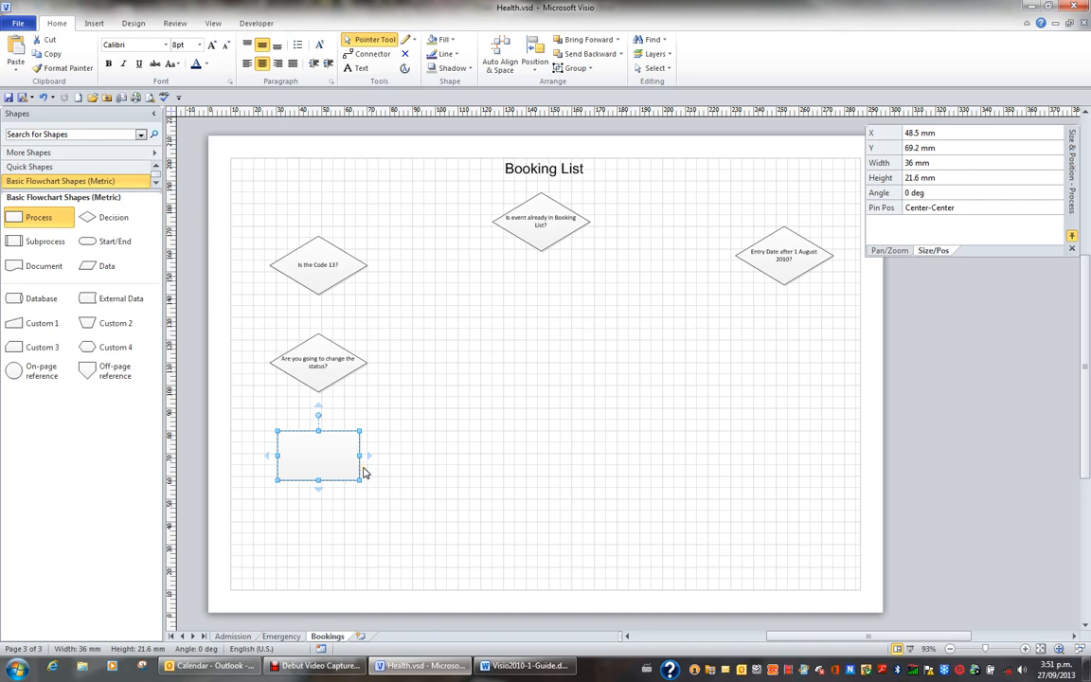
{"action": "type", "text": "Charge C"}
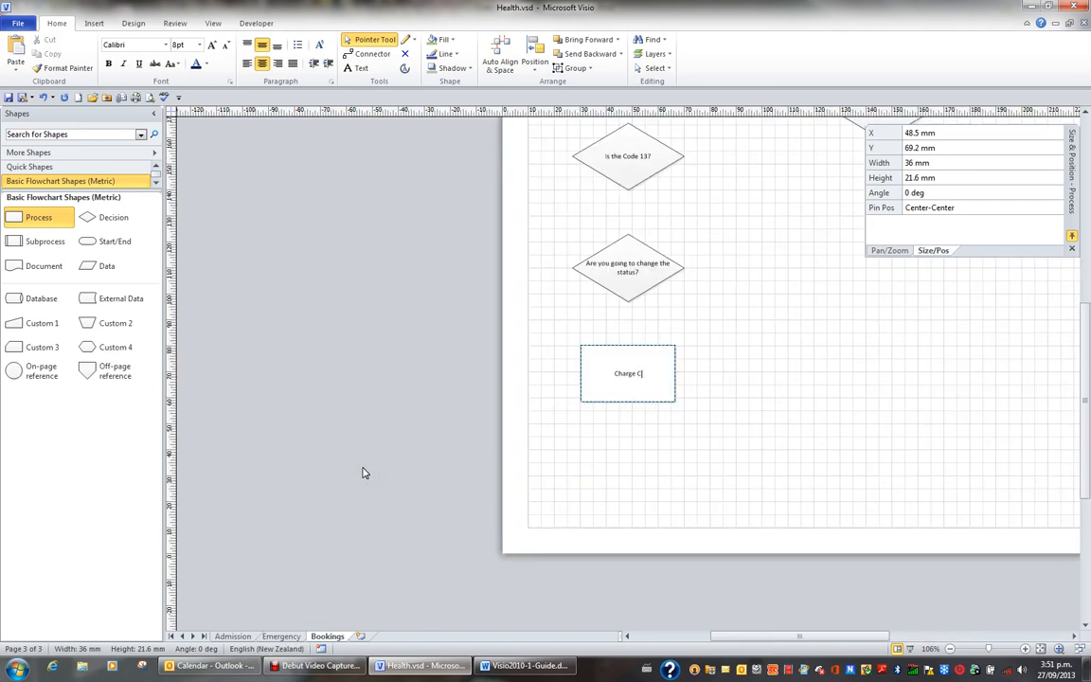
{"action": "type", "text": "ode 35 bn"}
{"action": "type", "text": "efore proceeding"}
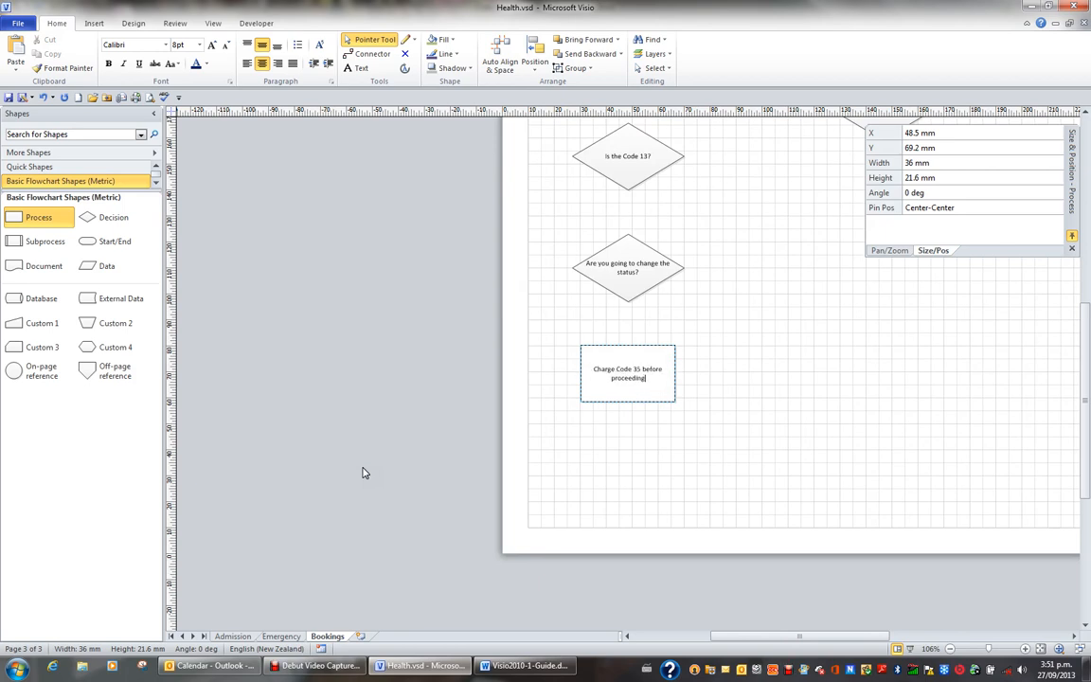
{"action": "left_click", "coordinate": [738, 443]}
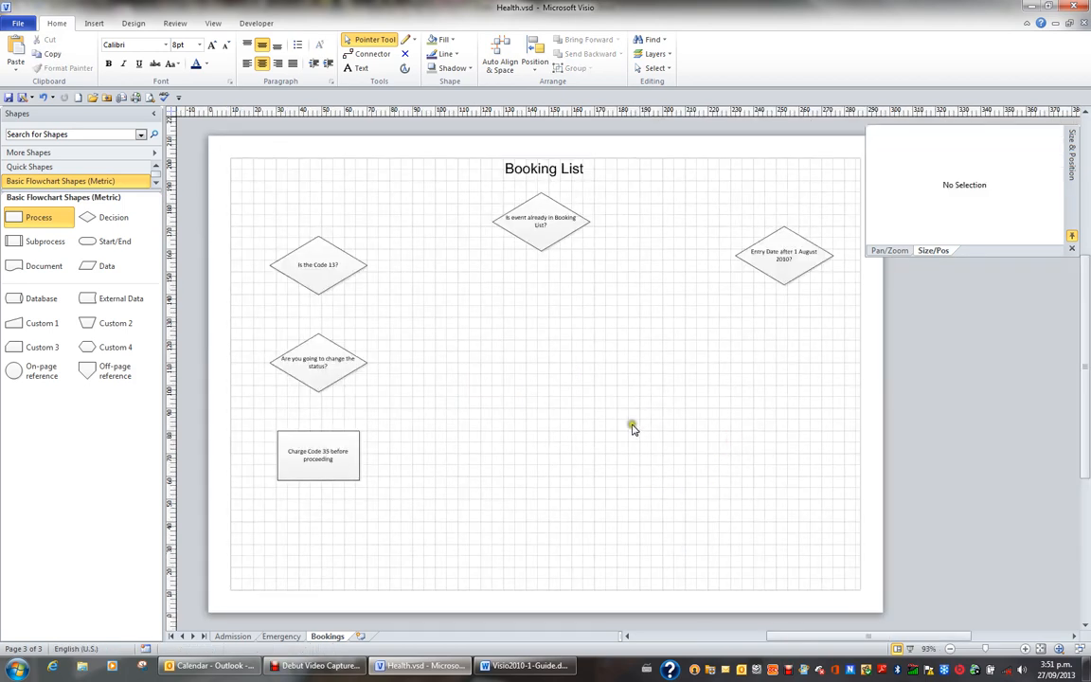
Duplicate the "Charge Code 35 before proceeding" box twice and move one copy below the Entry Date diamond, level with the original at X 250 mm.
{"action": "left_click", "coordinate": [334, 459]}
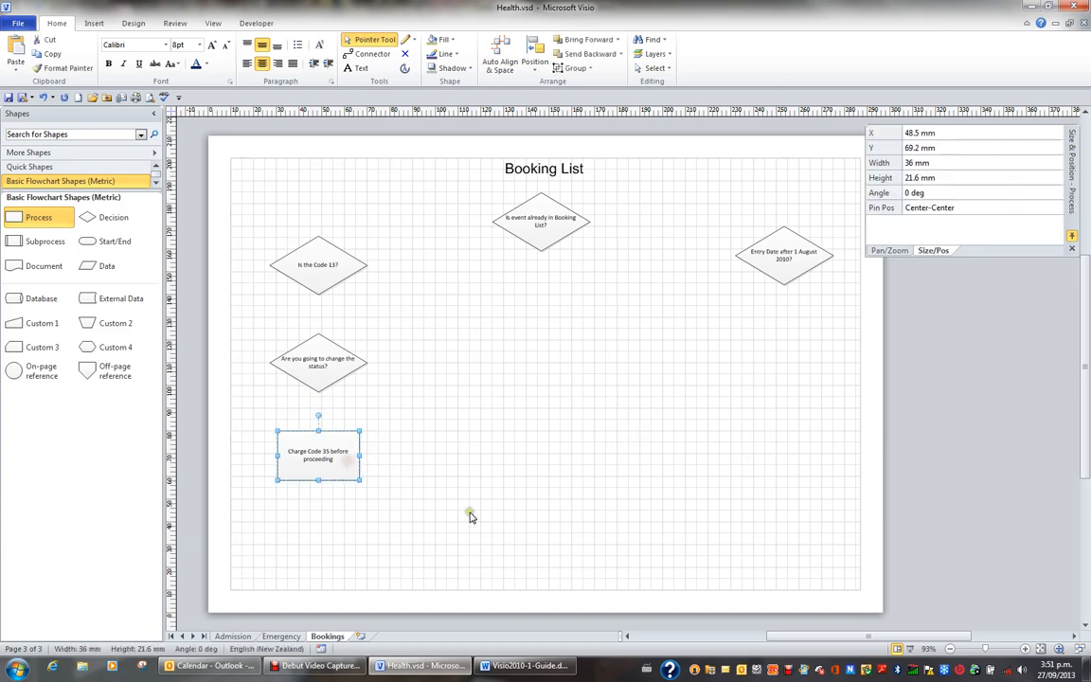
{"action": "key", "text": "ctrl+d"}
{"action": "key", "text": "ctrl+d"}
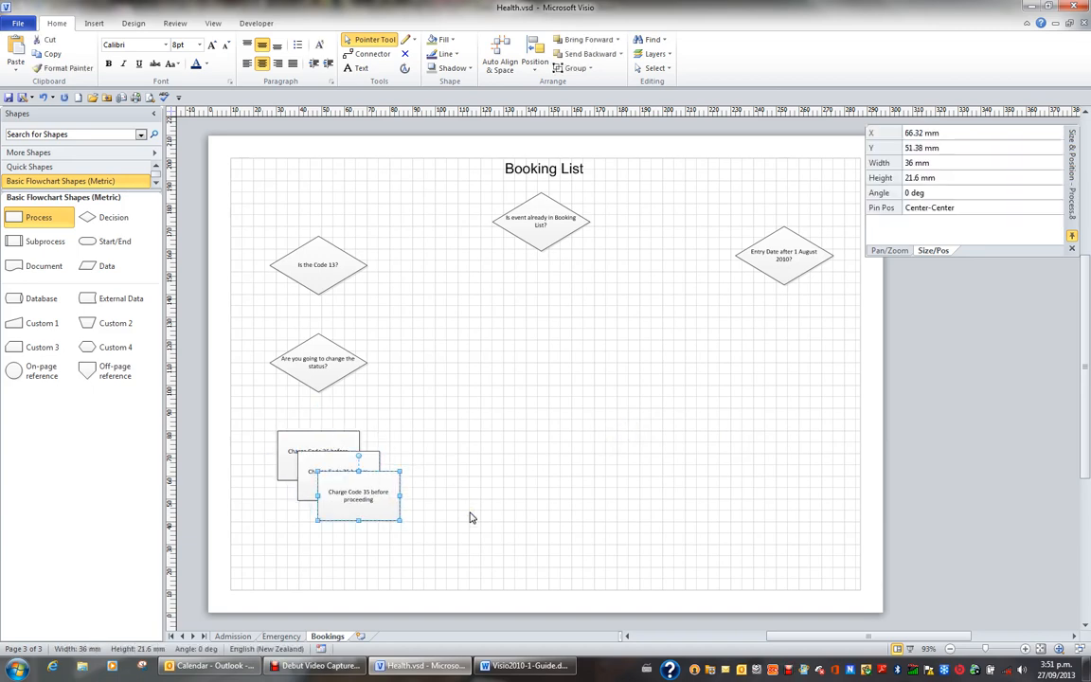
{"action": "left_click_drag", "start_coordinate": [315, 445], "coordinate": [771, 459]}
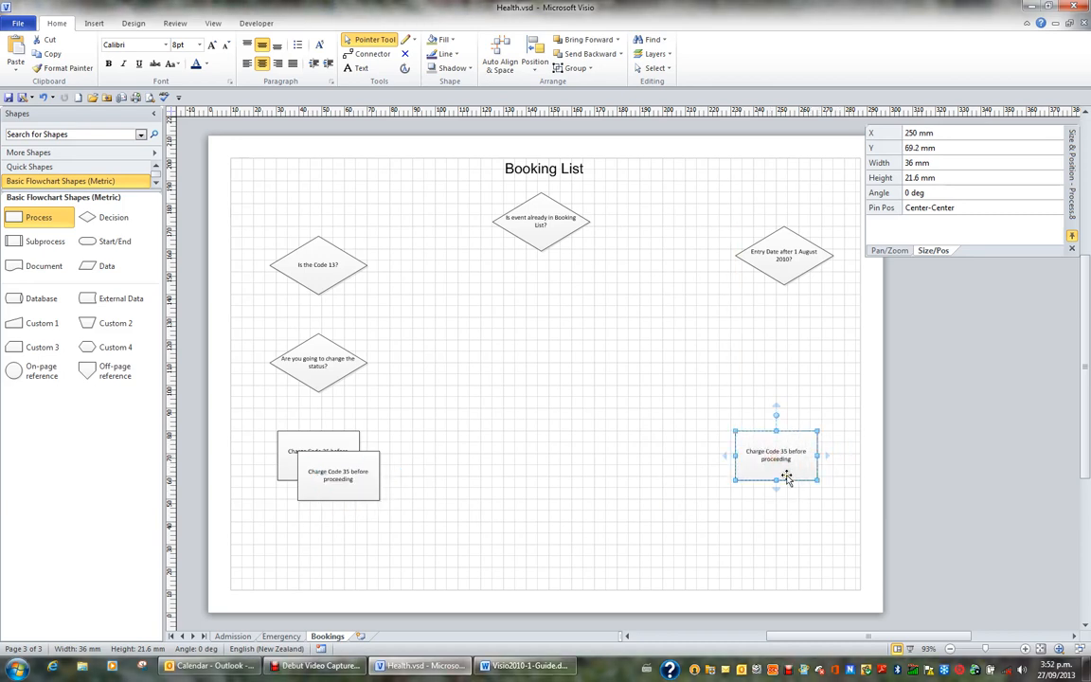
Change the code number to 13 in the process box below the Entry Date diamond.
{"action": "double_click", "coordinate": [786, 476]}
{"action": "double_click", "coordinate": [637, 370]}
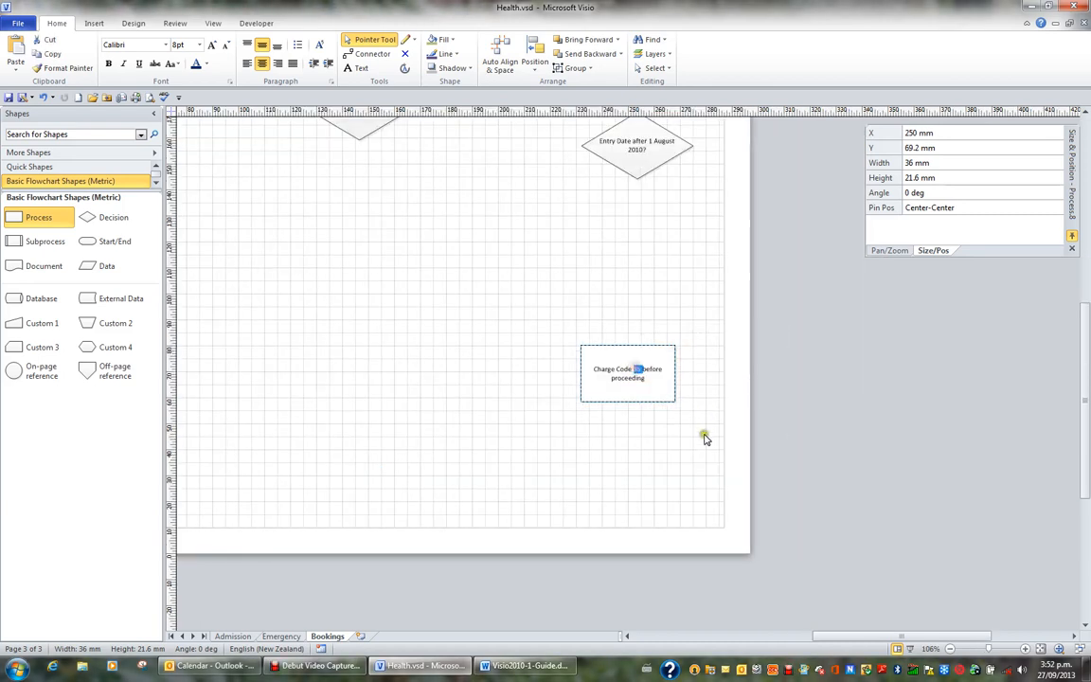
{"action": "type", "text": "13"}
{"action": "left_click", "coordinate": [572, 445]}
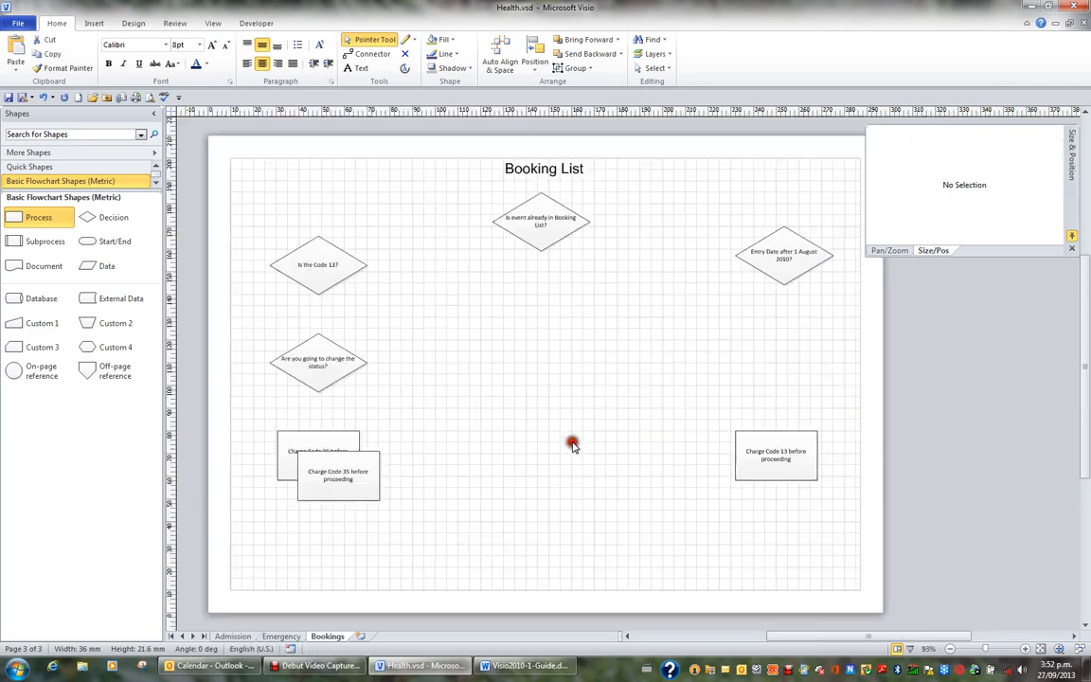
Move the remaining duplicate box to X 147 mm in the same row and replace its text with "Accept the code as defaulted and proceed".
{"action": "left_click_drag", "start_coordinate": [353, 480], "coordinate": [555, 474]}
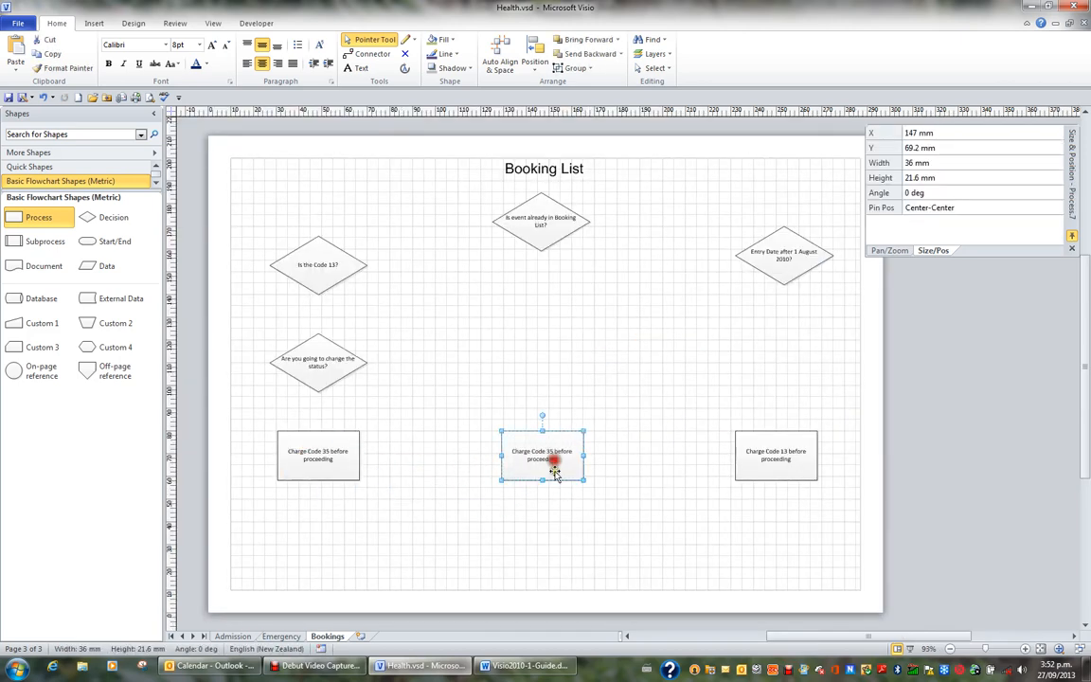
{"action": "double_click", "coordinate": [547, 471]}
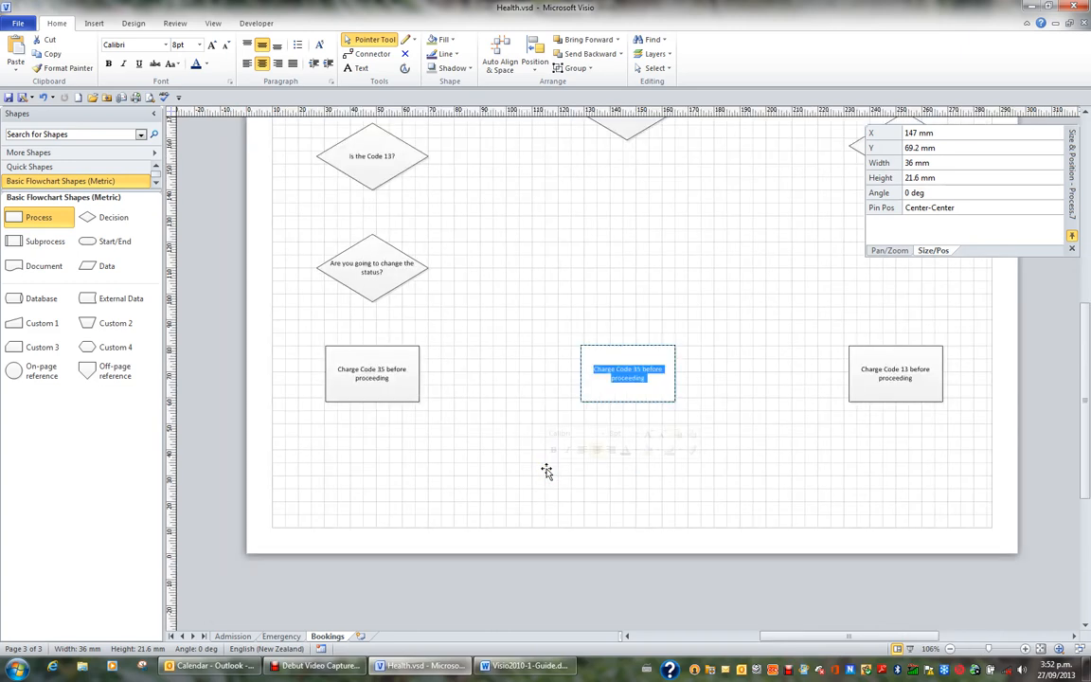
{"action": "type", "text": "Accept t"}
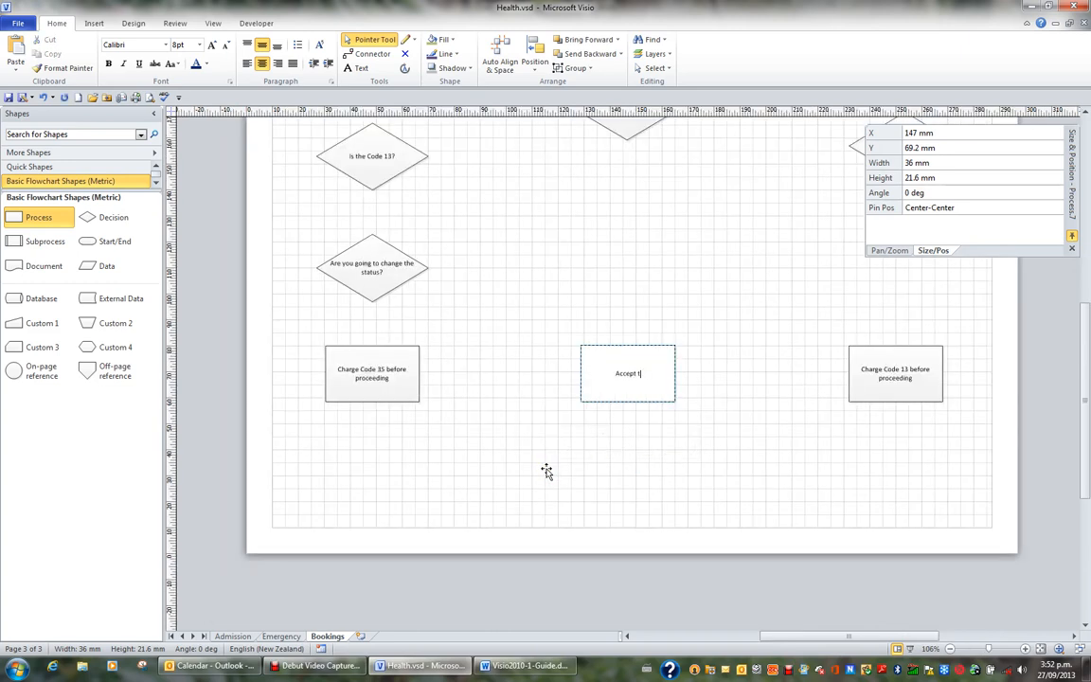
{"action": "type", "text": "he code as defaulted and proceed"}
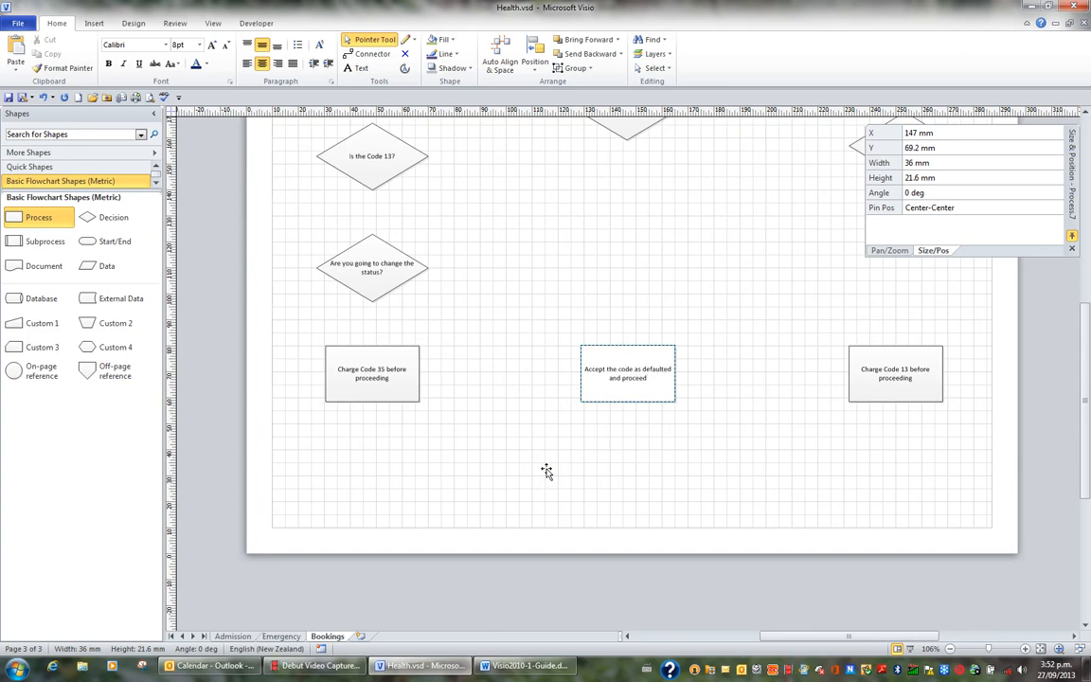
{"action": "left_click", "coordinate": [758, 453]}
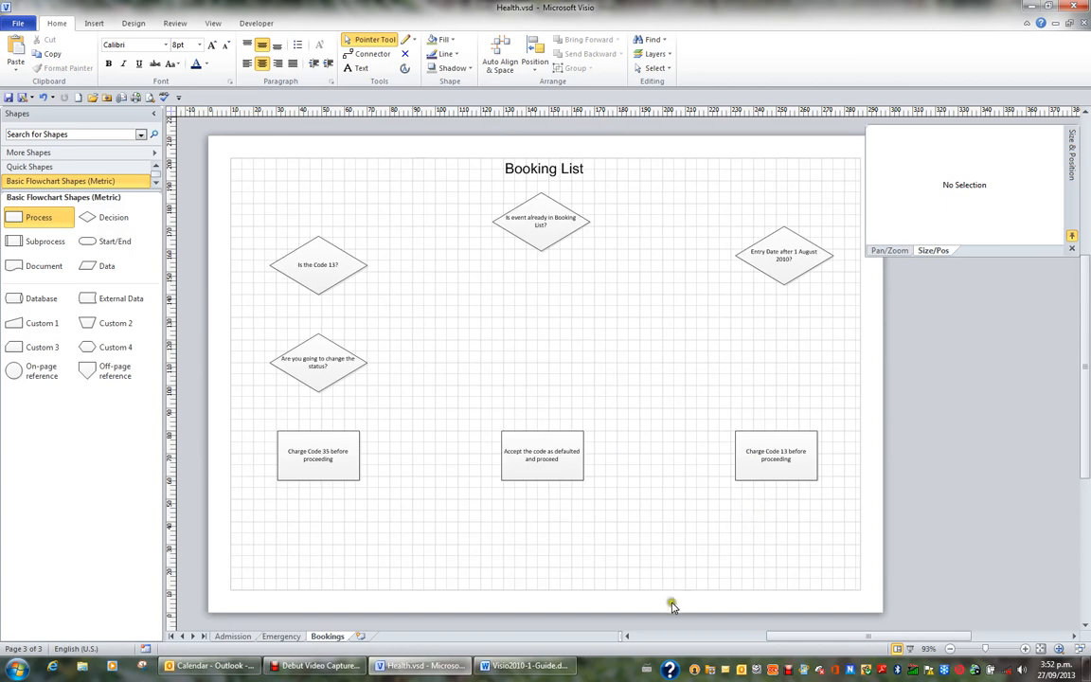
Move the three process boxes together straight down the page to Y 38 mm.
{"action": "left_click", "coordinate": [318, 437]}
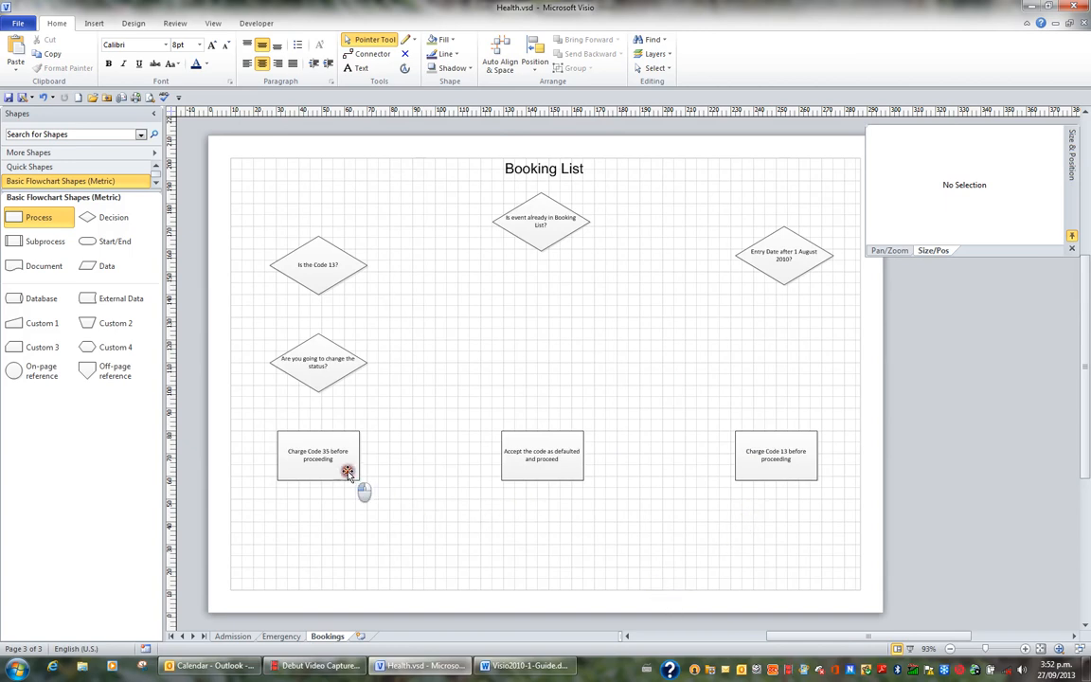
{"action": "left_click", "coordinate": [539, 470], "text": "shift"}
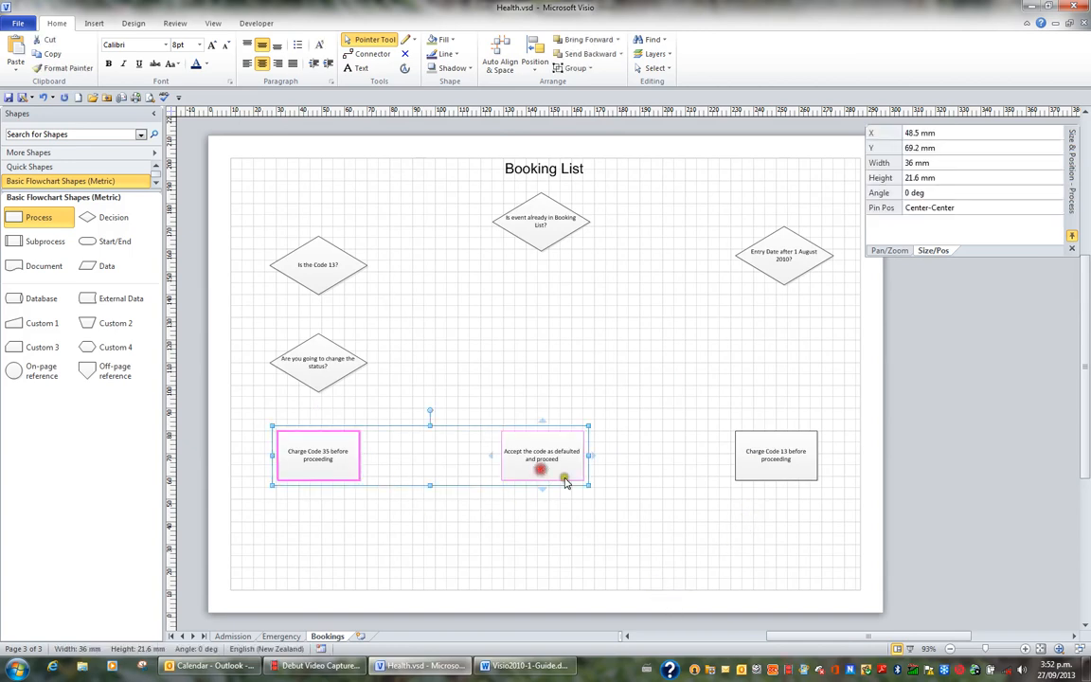
{"action": "left_click", "coordinate": [769, 461], "text": "shift"}
{"action": "key", "text": "Down"}
{"action": "key", "text": "Down"}
{"action": "key", "text": "Down"}
{"action": "key", "text": "Down"}
{"action": "key", "text": "Down"}
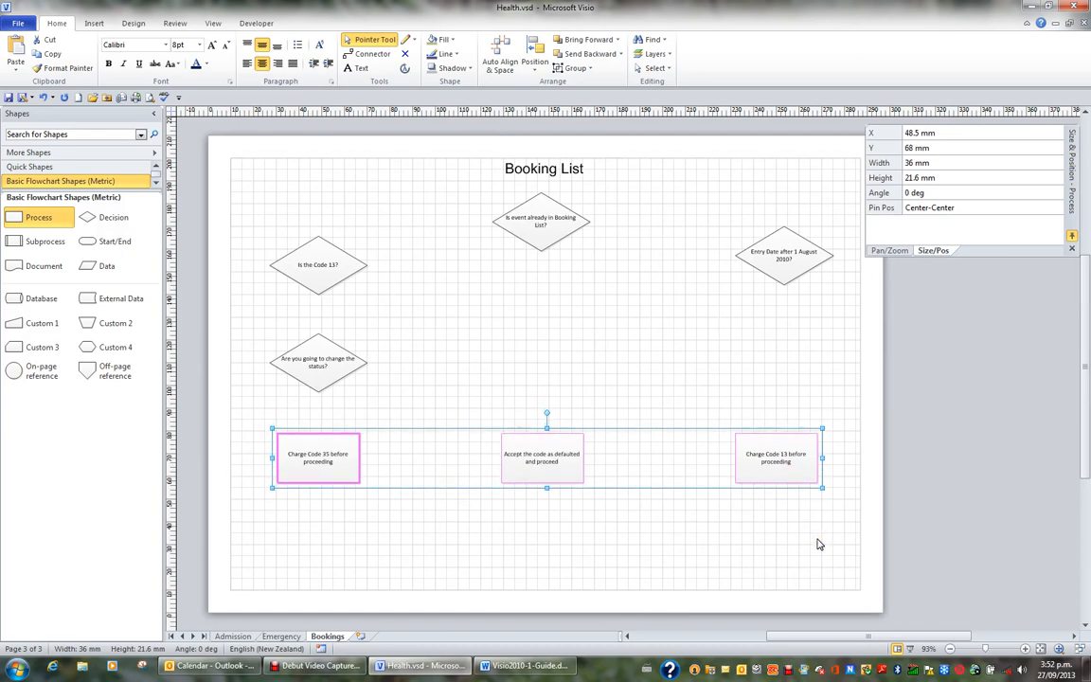
{"action": "key", "text": "Down"}
{"action": "key", "text": "Down"}
{"action": "key", "text": "Down"}
{"action": "key", "text": "Down"}
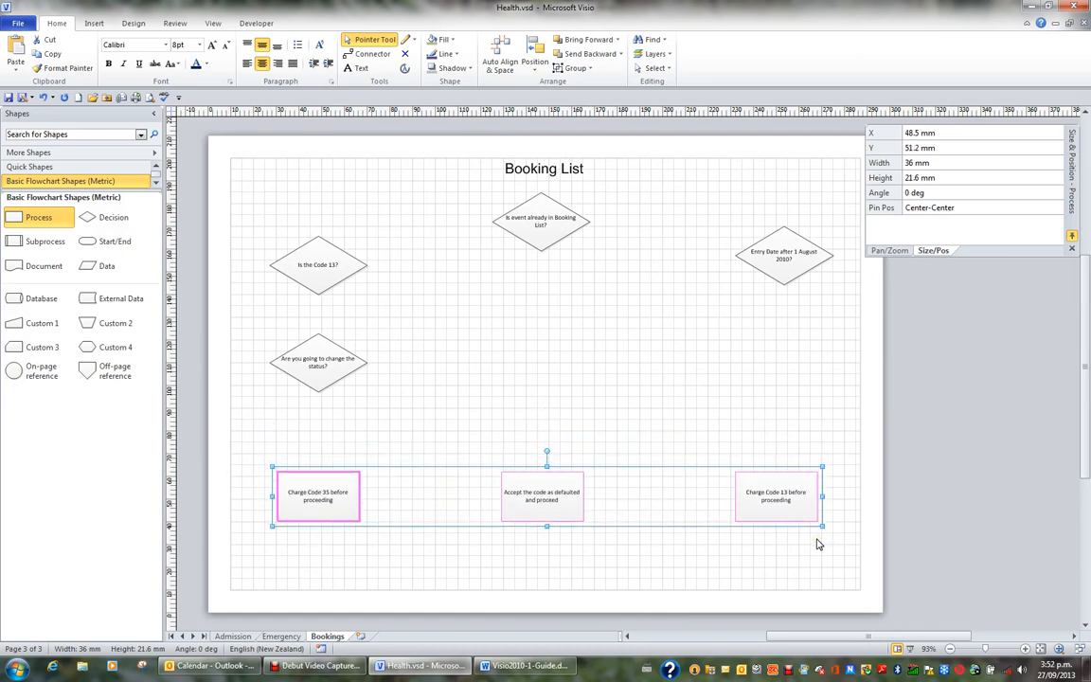
{"action": "key", "text": "Down"}
{"action": "key", "text": "Down"}
{"action": "key", "text": "Down"}
{"action": "key", "text": "Down"}
{"action": "key", "text": "Down"}
{"action": "key", "text": "Down"}
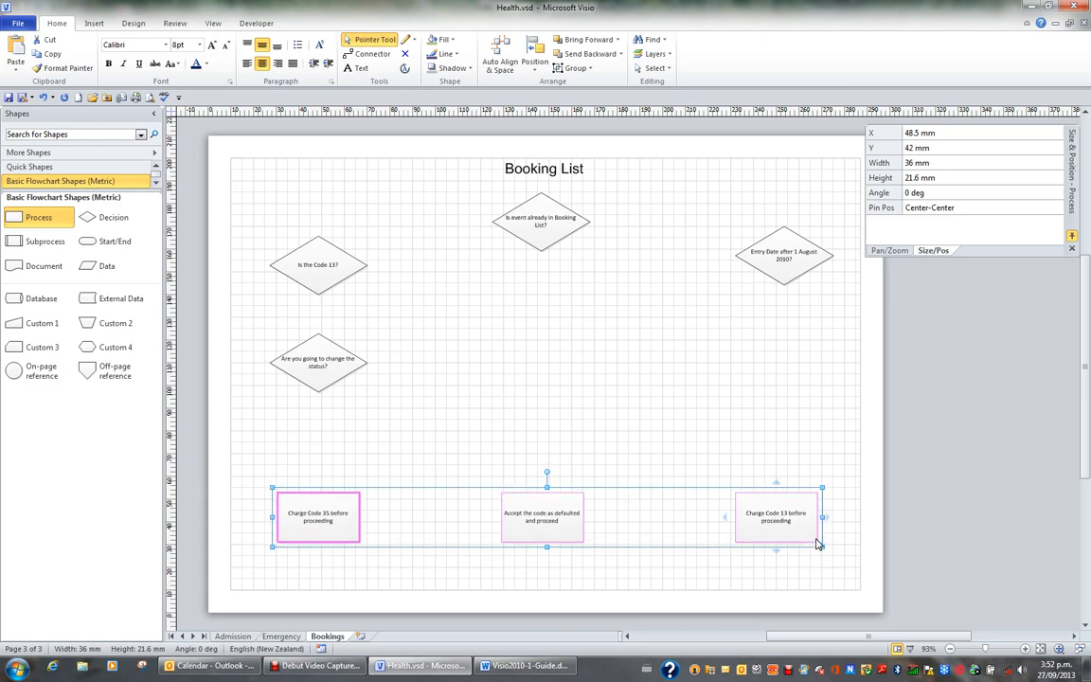
{"action": "key", "text": "Down"}
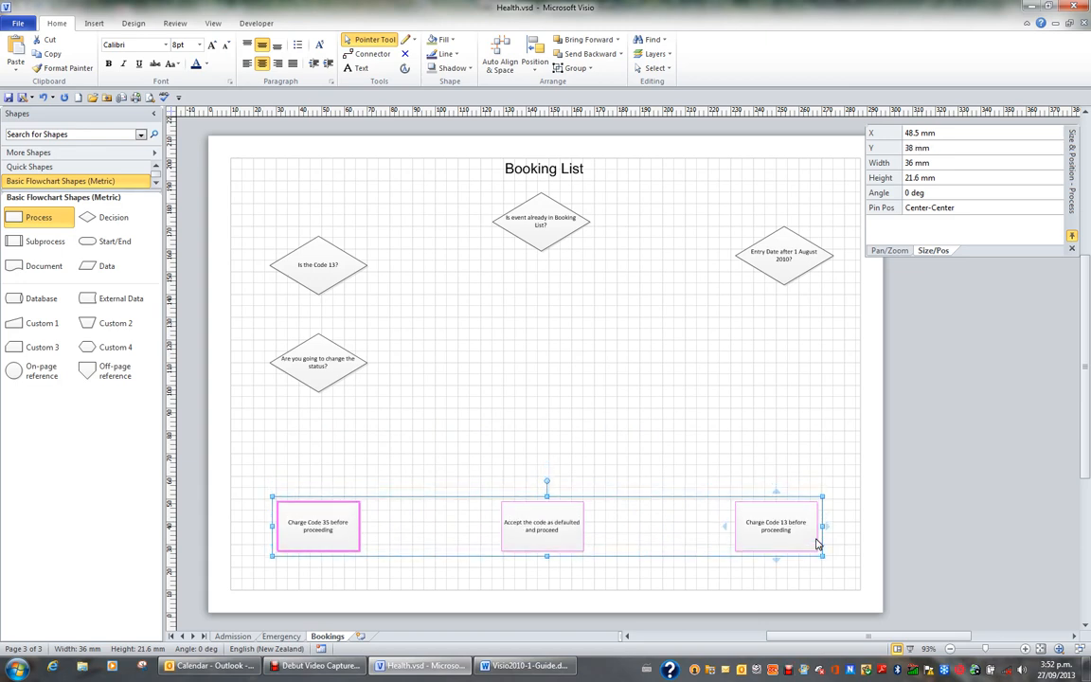
Align the bottom edges of the three selected process boxes.
{"action": "key", "text": "F8"}
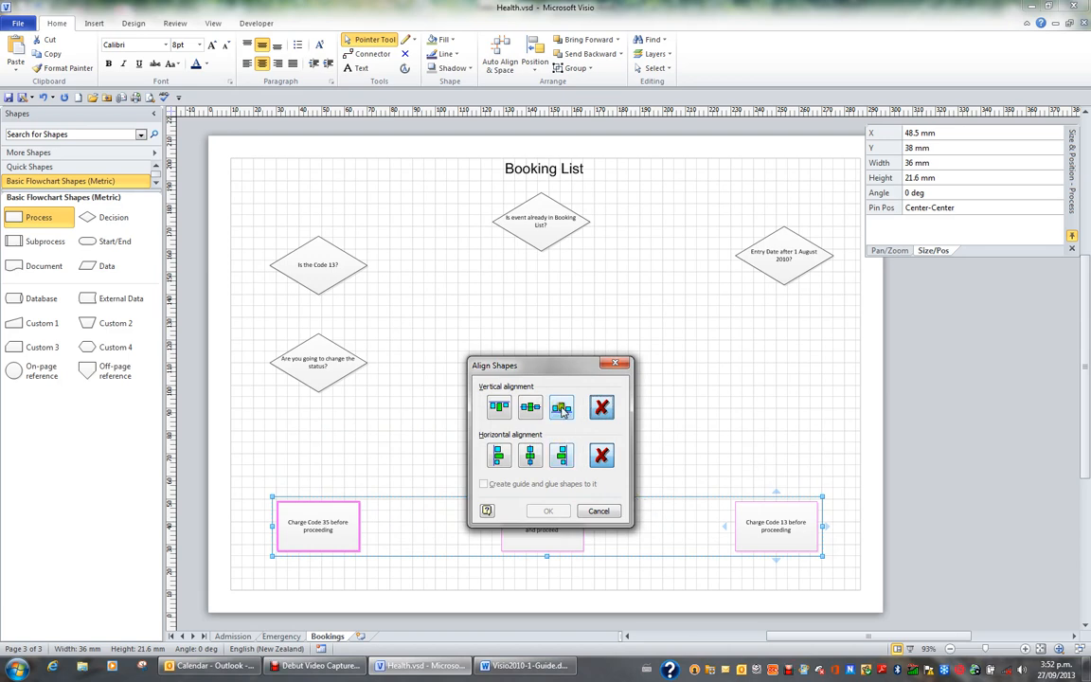
{"action": "left_click", "coordinate": [560, 409]}
{"action": "left_click", "coordinate": [549, 511]}
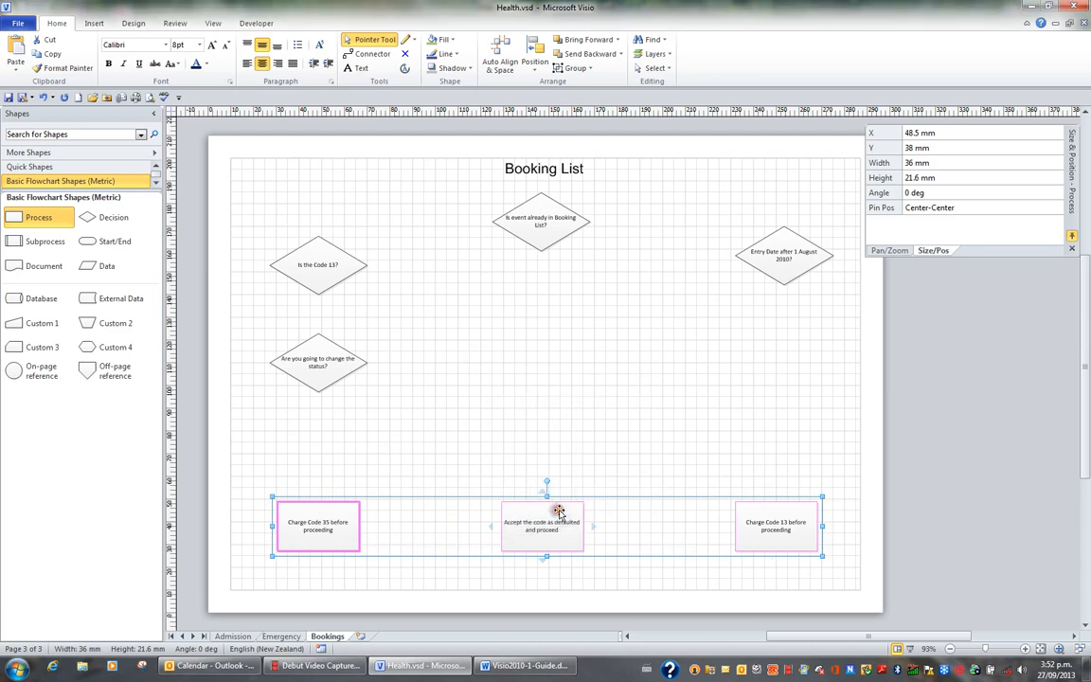
{"action": "left_click", "coordinate": [624, 445]}
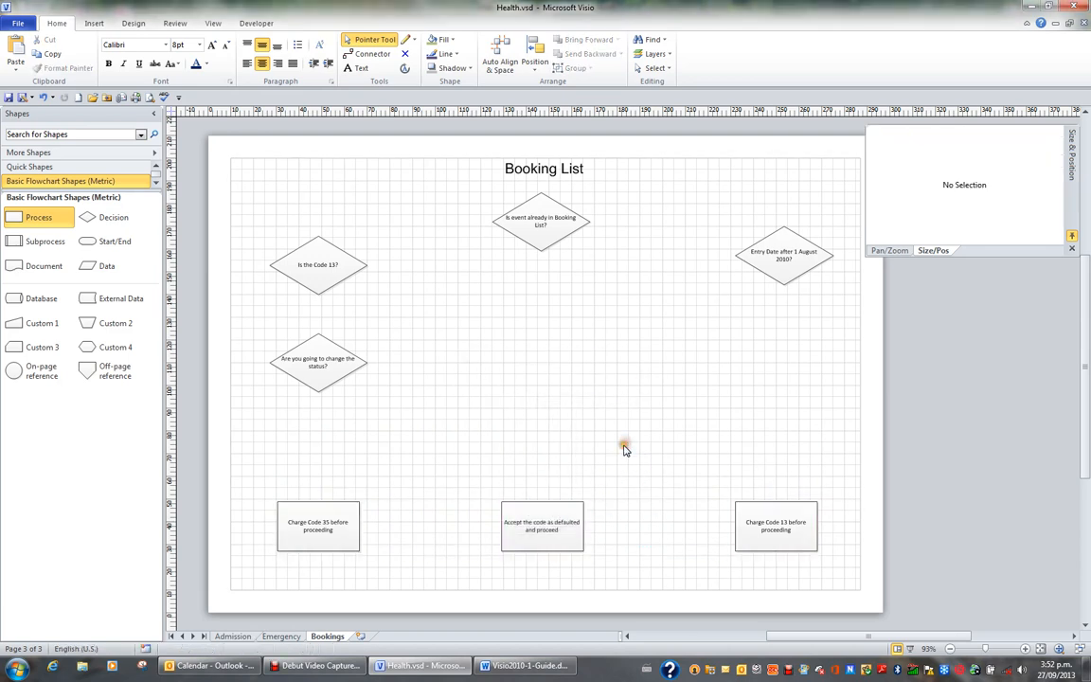
Move the "Are you going to change the status?" diamond straight down to Y 94.9 mm.
{"action": "left_click", "coordinate": [314, 357]}
{"action": "key", "text": "Down"}
{"action": "key", "text": "Down"}
{"action": "key", "text": "Down"}
{"action": "key", "text": "Down"}
{"action": "key", "text": "Down"}
{"action": "key", "text": "Down"}
{"action": "key", "text": "Down"}
{"action": "key", "text": "Down"}
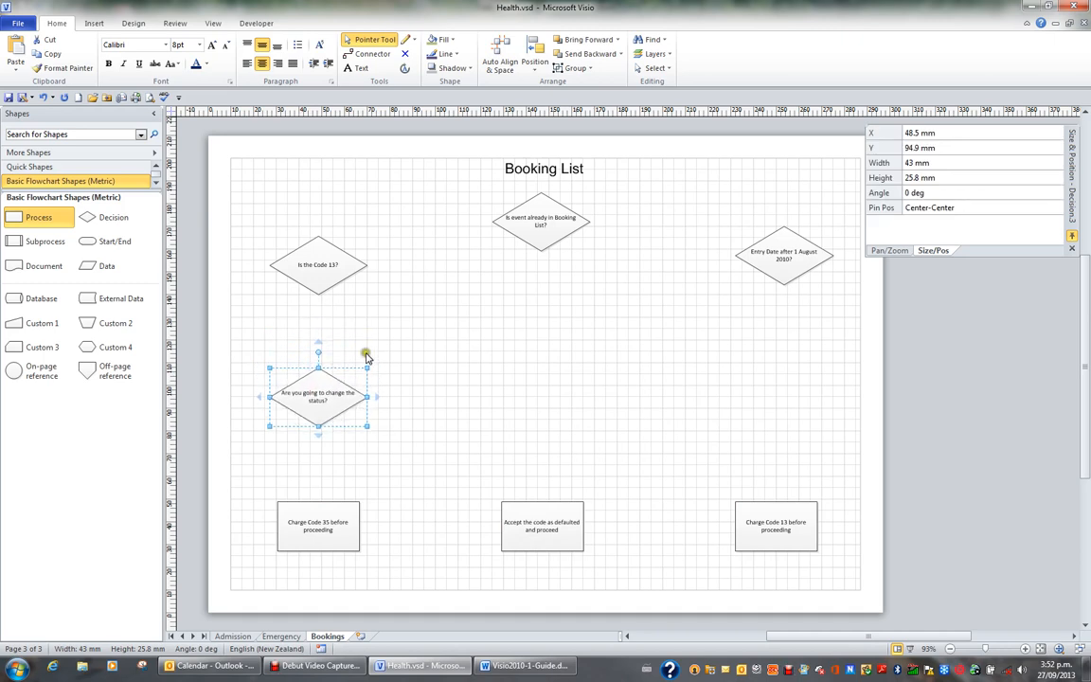
{"action": "left_click", "coordinate": [530, 405]}
Move the "Is the Code 13?" and Entry Date diamonds down together until the "Is the Code 13?" diamond is at Y 142.9 mm.
{"action": "left_click", "coordinate": [322, 277]}
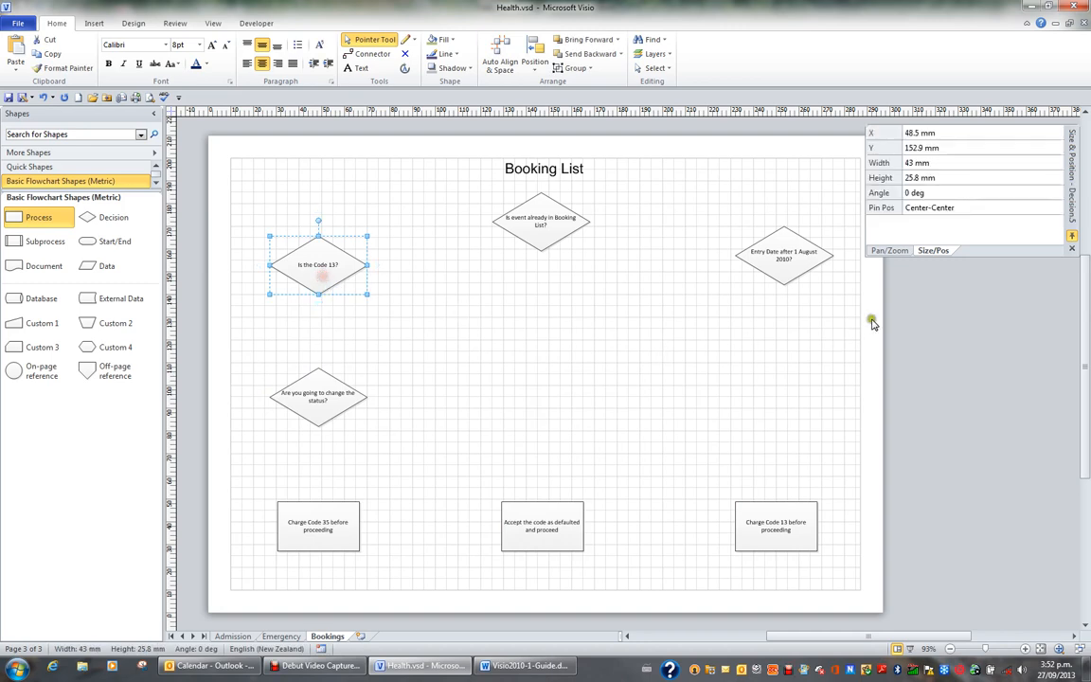
{"action": "left_click", "coordinate": [786, 268], "text": "shift"}
{"action": "key", "text": "Down"}
{"action": "key", "text": "Down"}
{"action": "key", "text": "Down"}
{"action": "key", "text": "Down"}
{"action": "key", "text": "Down"}
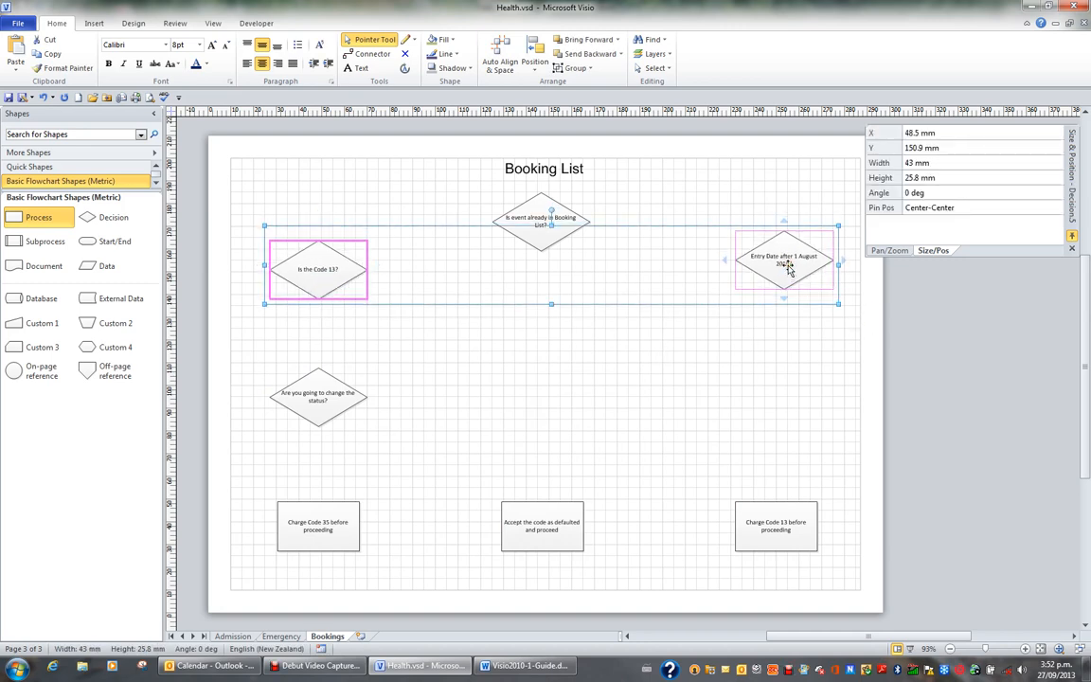
{"action": "key", "text": "Down"}
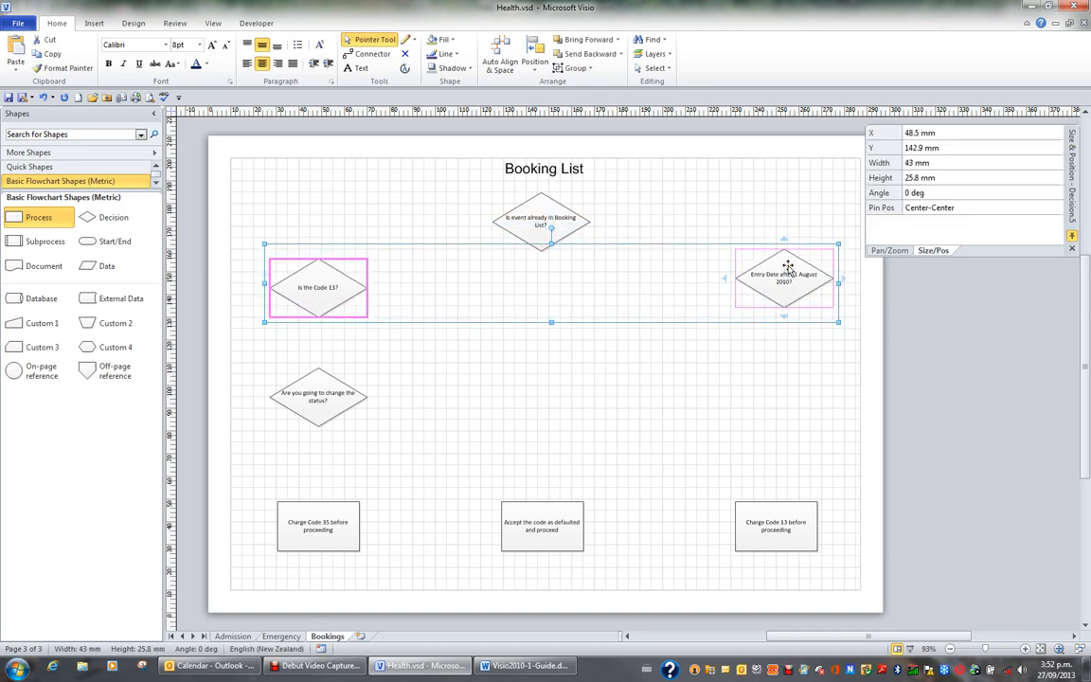
Align the bottoms of the "Is the Code 13?" and "Entry Date after 1 August 2010?" diamonds.
{"action": "key", "text": "F8"}
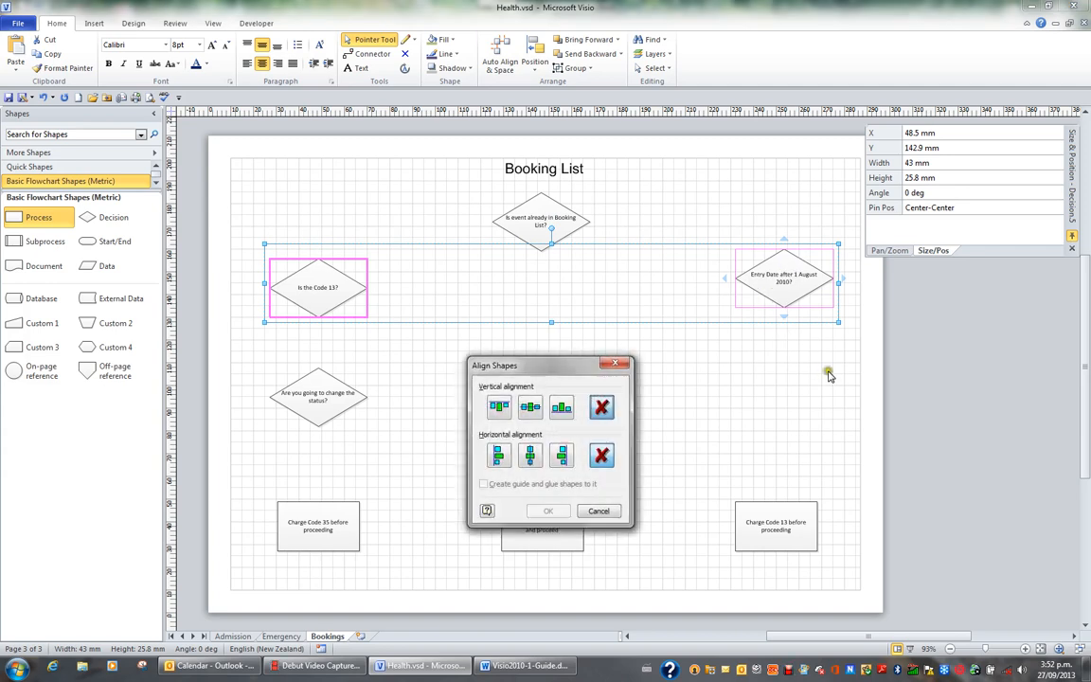
{"action": "left_click", "coordinate": [561, 410]}
{"action": "left_click", "coordinate": [546, 511]}
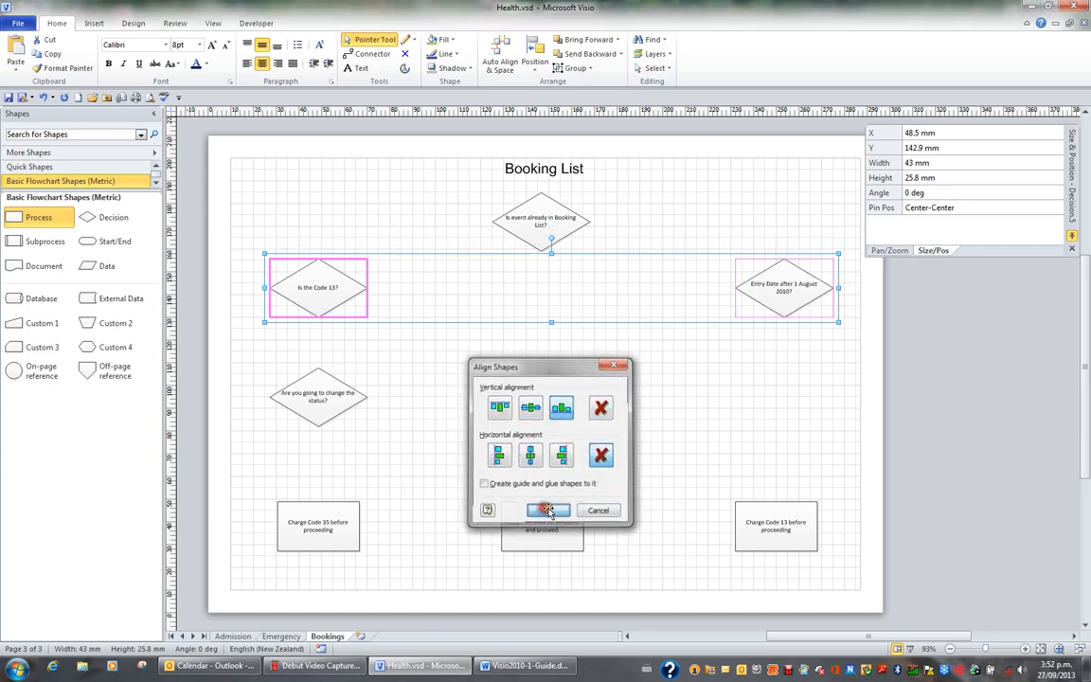
{"action": "left_click", "coordinate": [674, 460]}
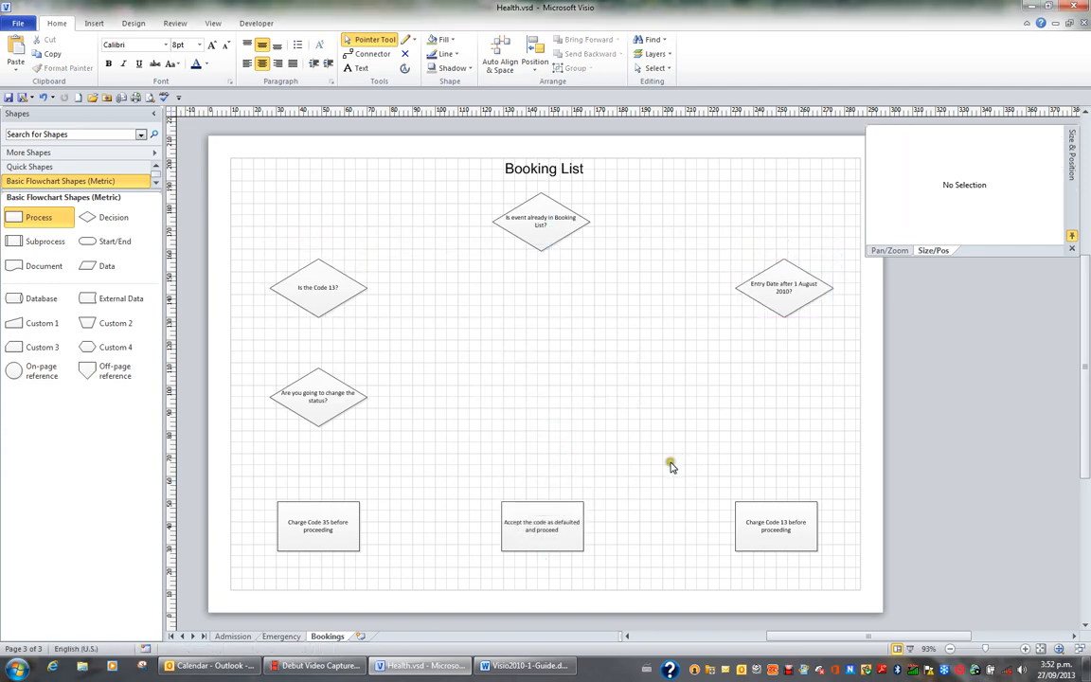
Align the "Accept the code as defaulted and proceed" box by its horizontal centre with the "Is event already in Booking List?" diamond.
{"action": "left_click", "coordinate": [568, 219]}
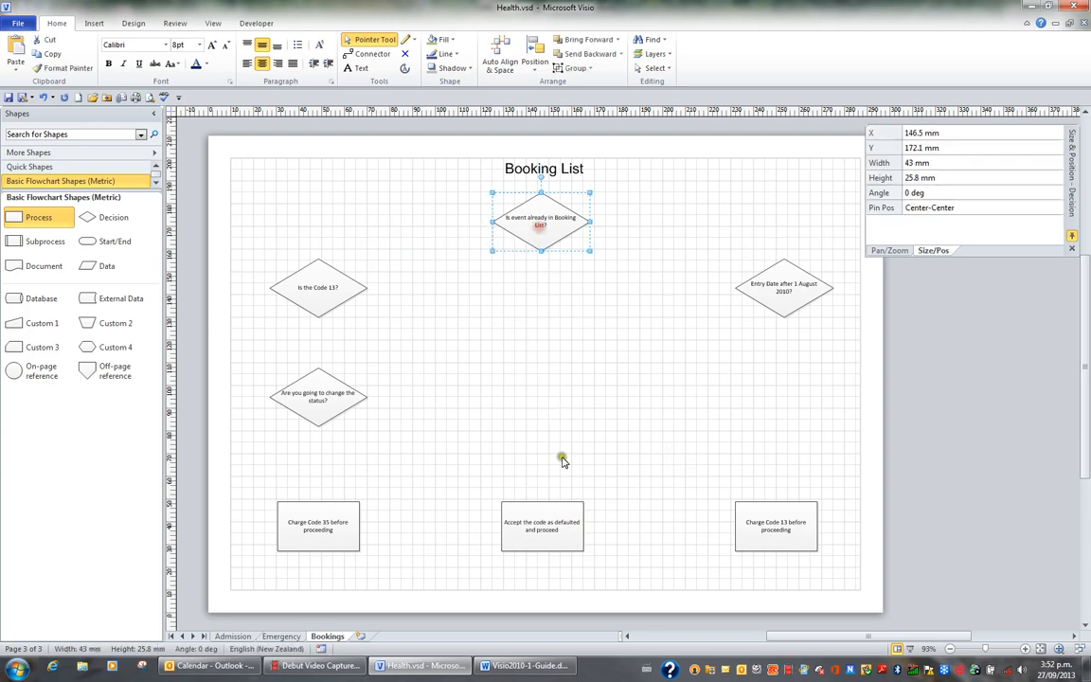
{"action": "left_click", "coordinate": [573, 524], "text": "shift"}
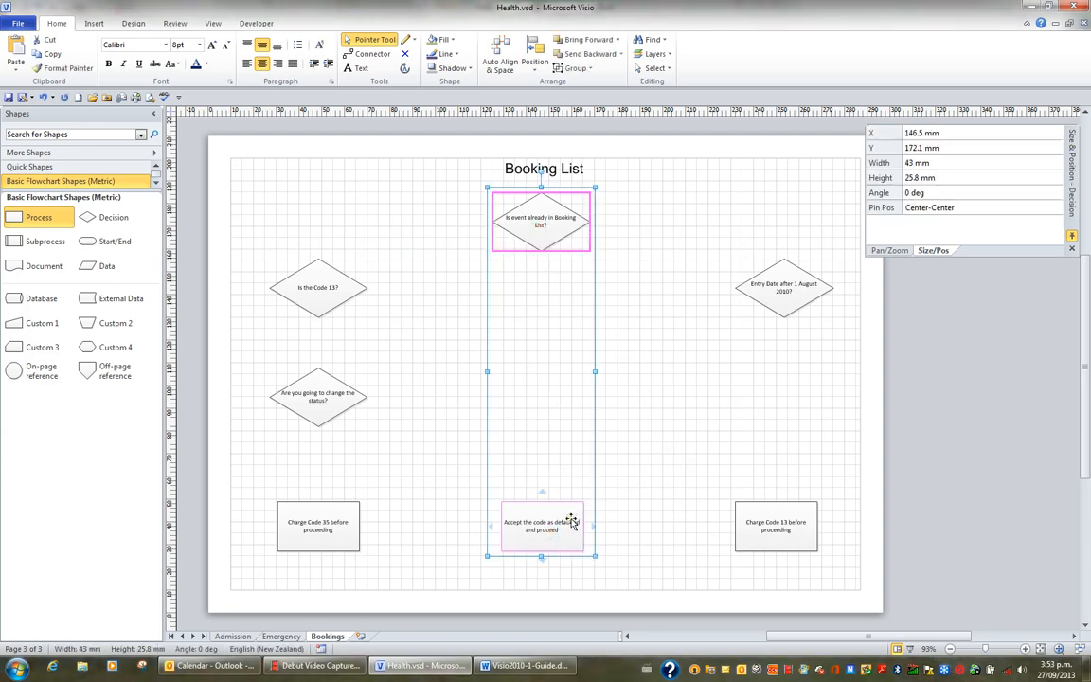
{"action": "key", "text": "F8"}
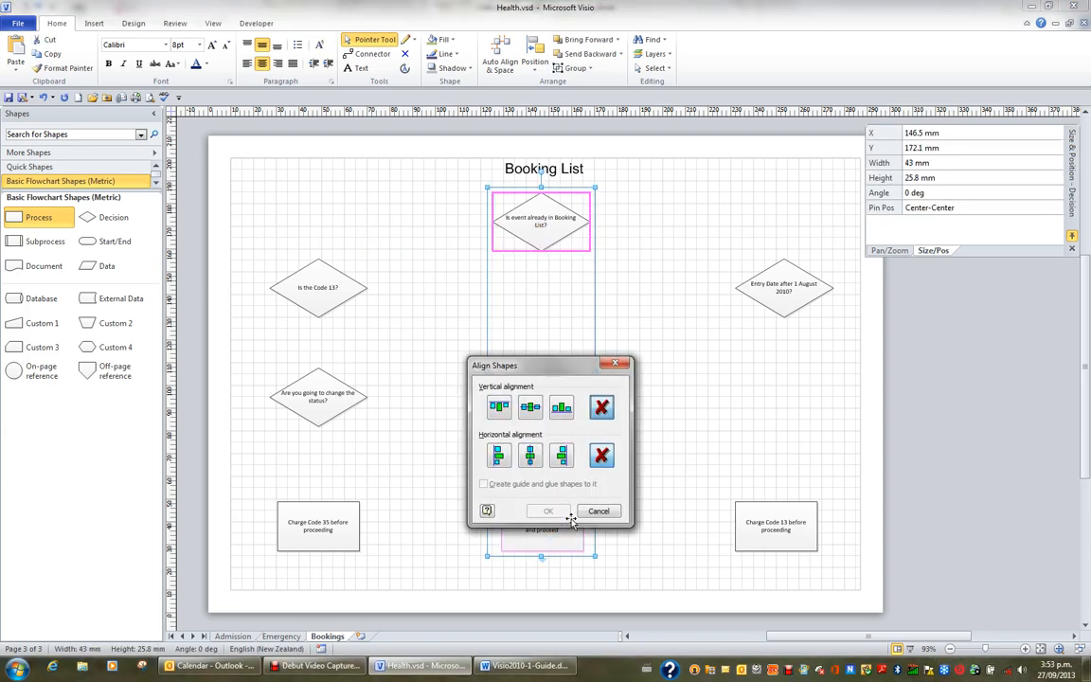
{"action": "left_click", "coordinate": [530, 458]}
{"action": "left_click", "coordinate": [548, 510]}
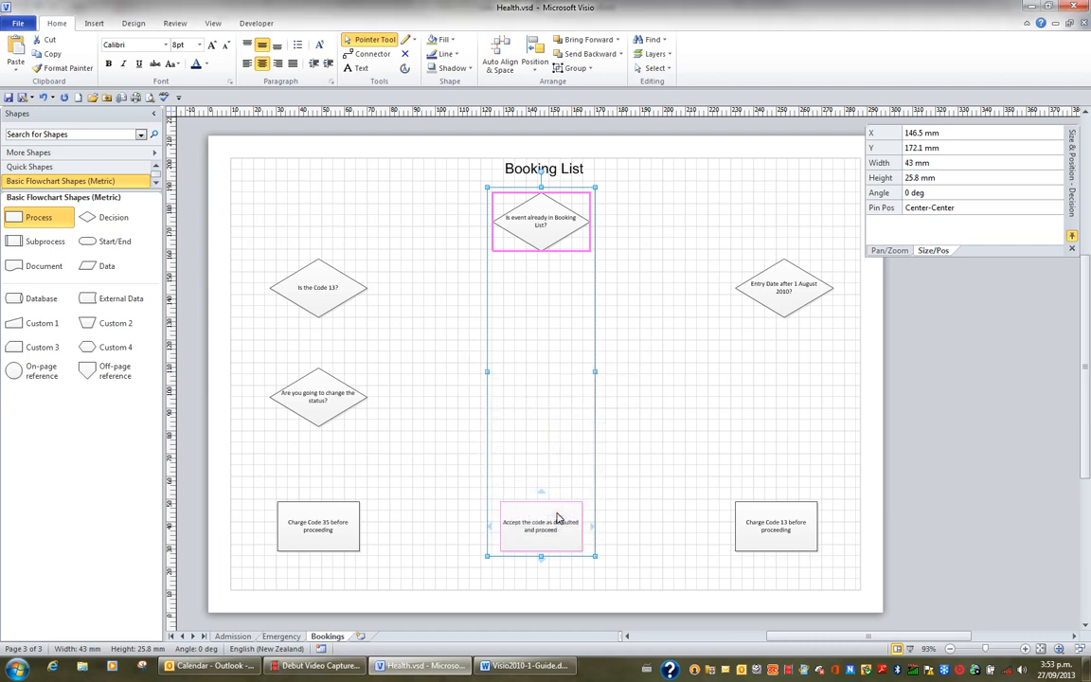
{"action": "left_click", "coordinate": [660, 528]}
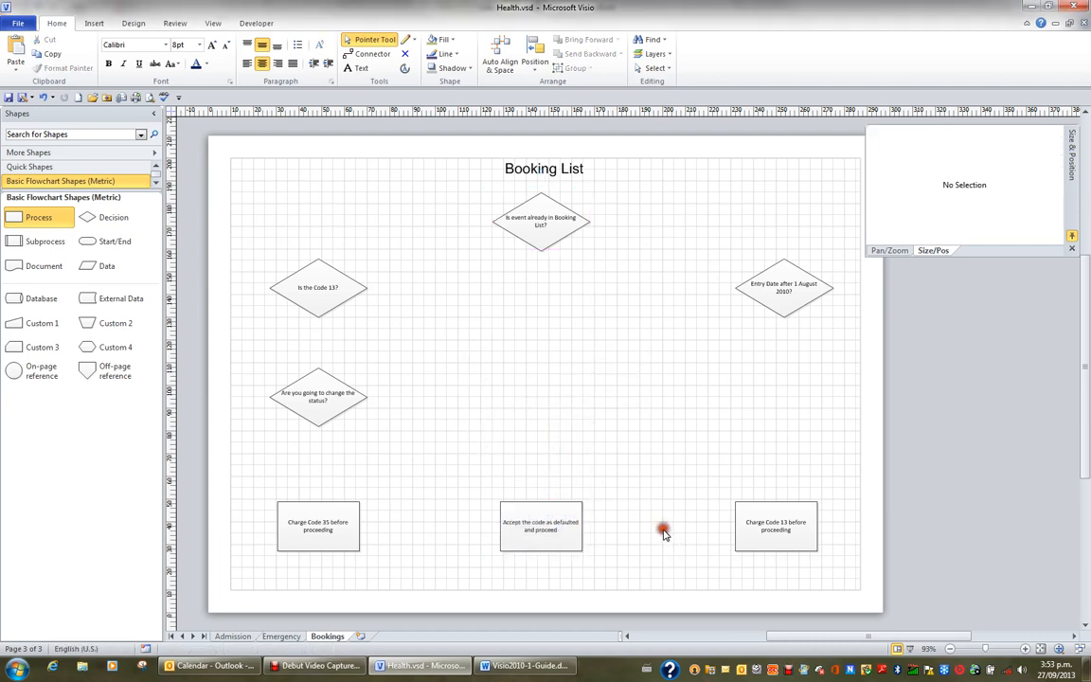
Distribute the Charge Code 35, "Accept the code as defaulted and proceed" and Charge Code 13 boxes horizontally.
{"action": "left_click", "coordinate": [654, 595]}
{"action": "left_click", "coordinate": [312, 512]}
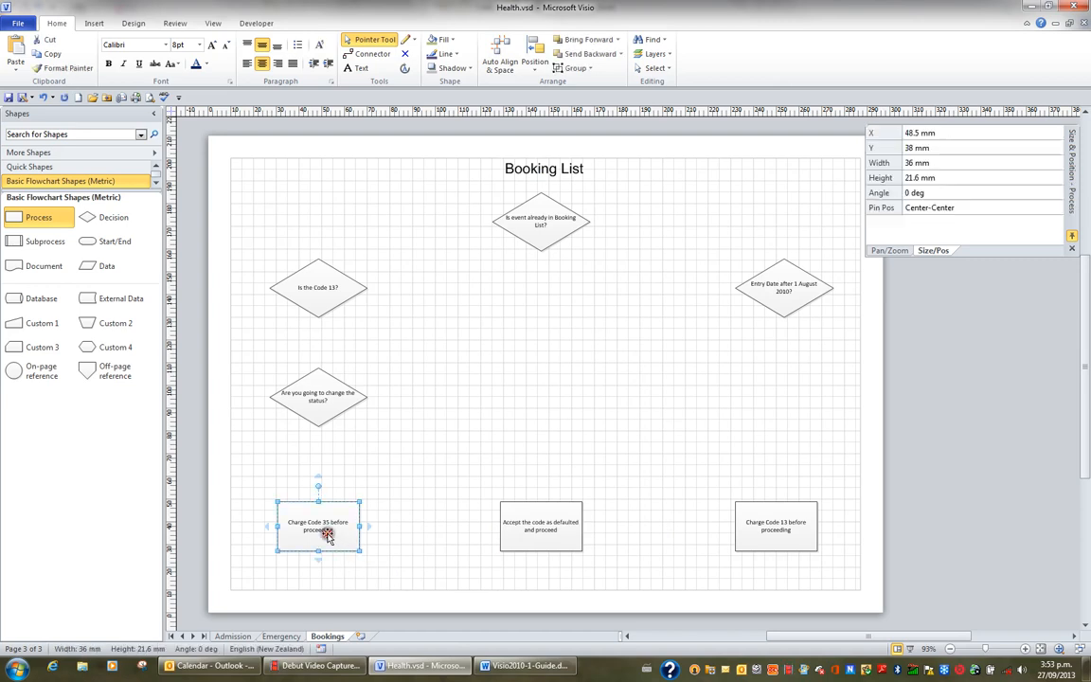
{"action": "left_click", "coordinate": [551, 539], "text": "shift"}
{"action": "left_click", "coordinate": [763, 526], "text": "shift"}
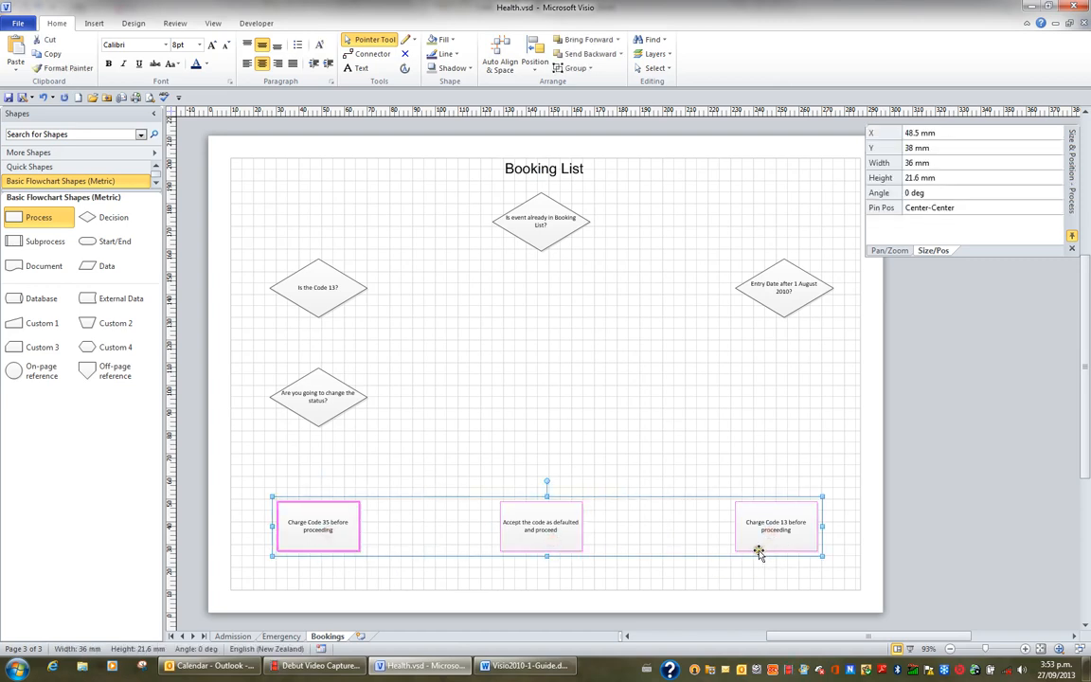
{"action": "left_click", "coordinate": [535, 67]}
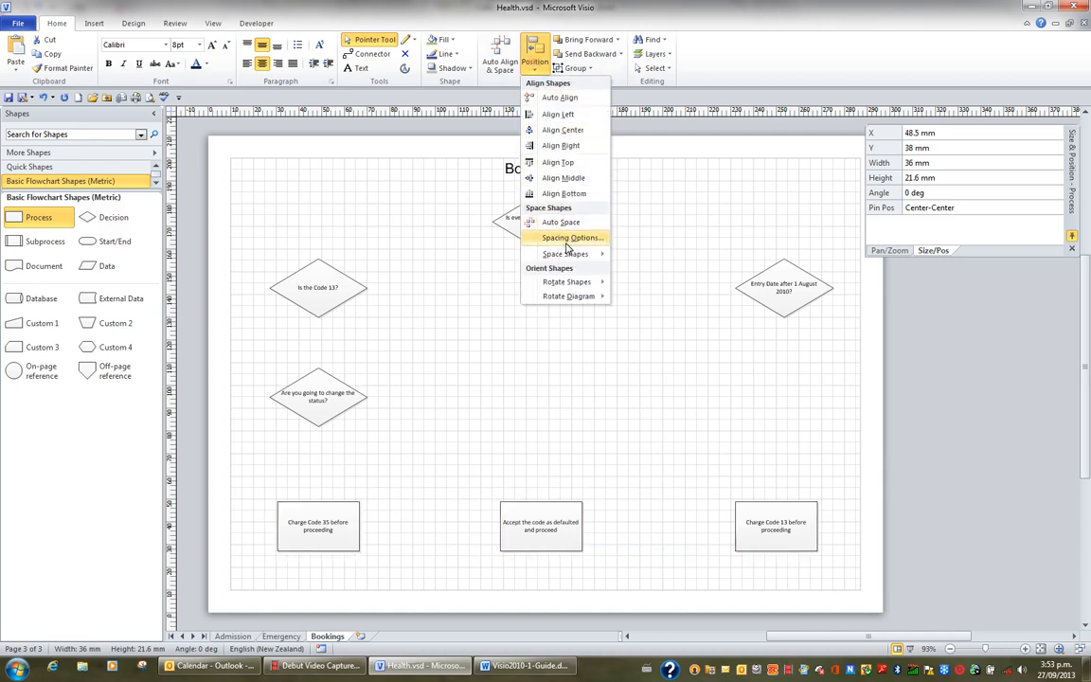
{"action": "mouse_move", "coordinate": [573, 254]}
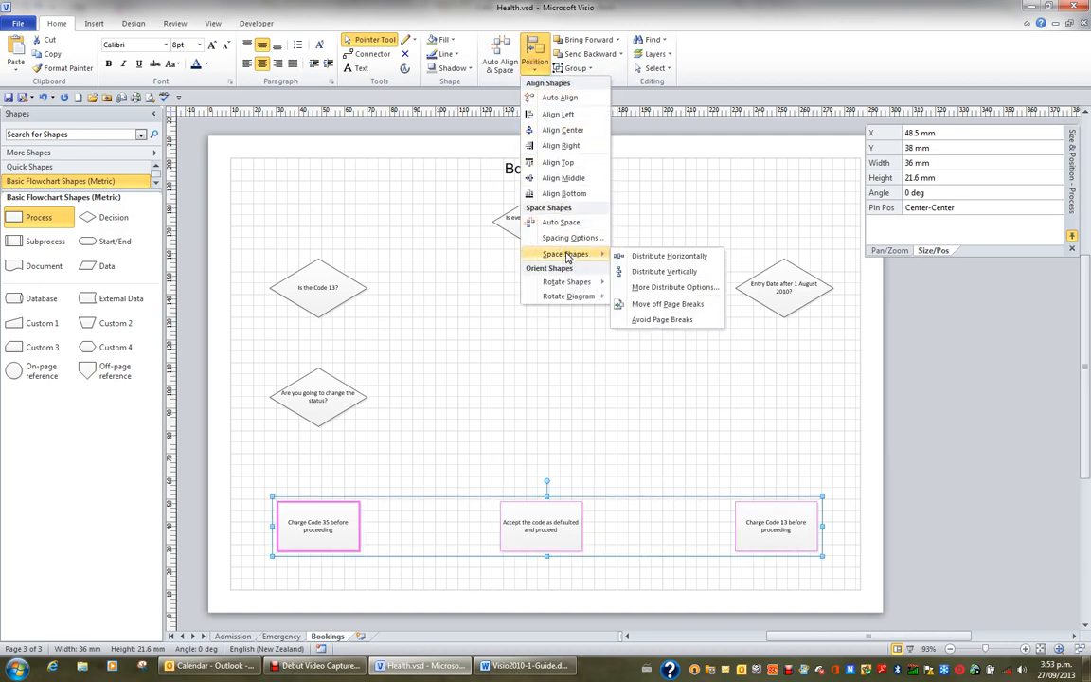
{"action": "left_click", "coordinate": [660, 265]}
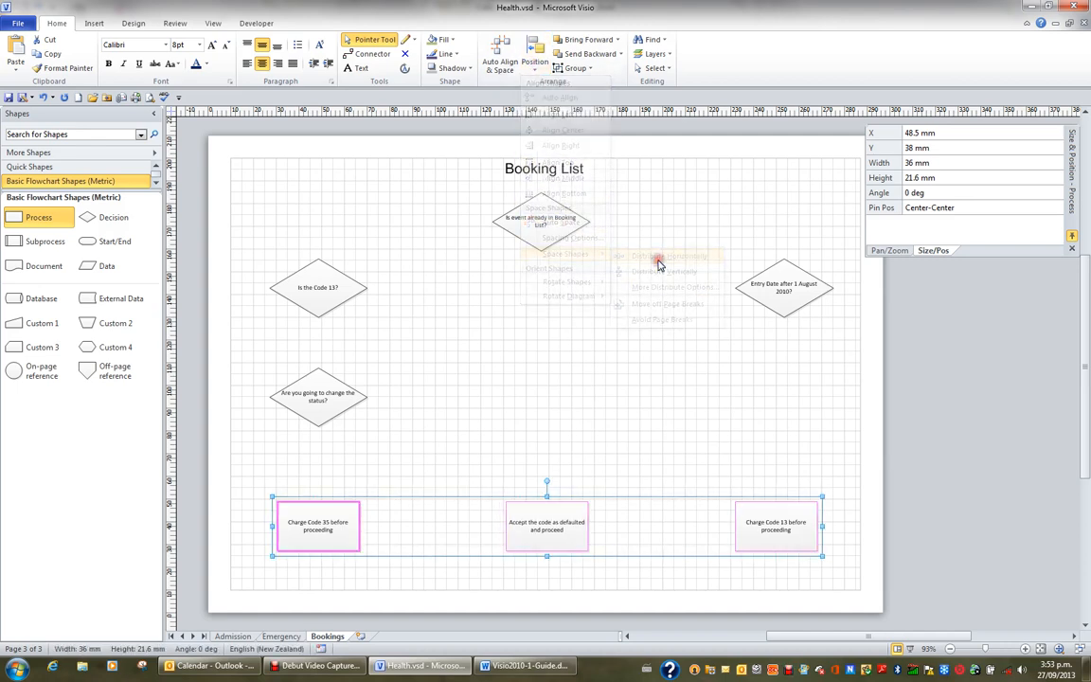
{"action": "left_click", "coordinate": [641, 394]}
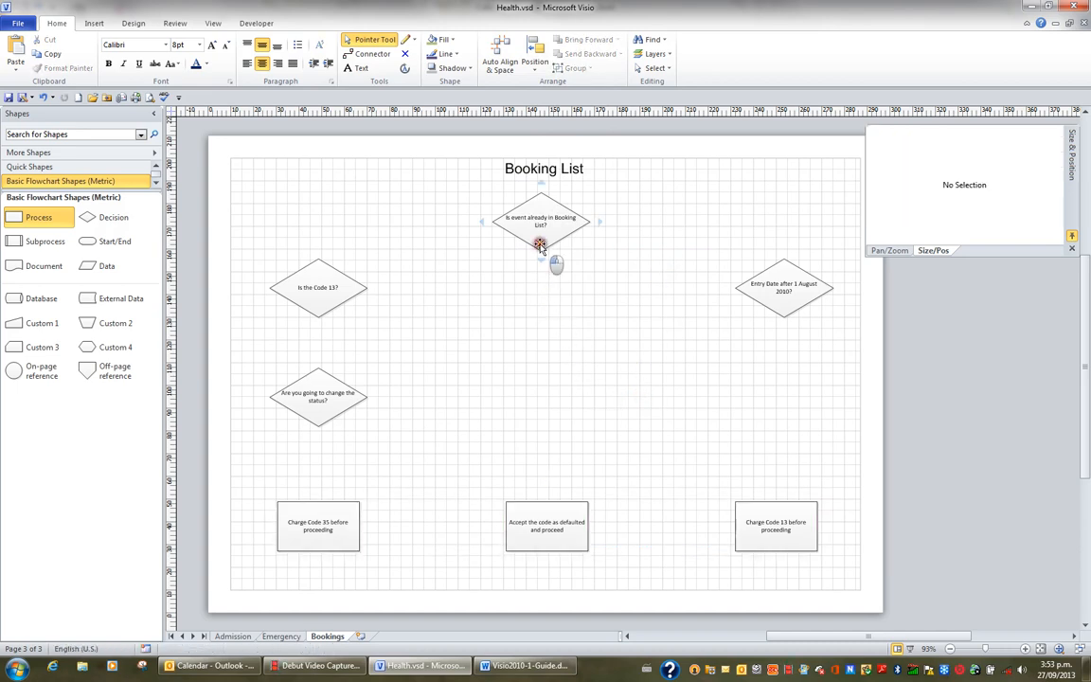
Centre the "Accept the code as defaulted and proceed" box horizontally on the "Is event already in Booking List?" diamond.
{"action": "left_click", "coordinate": [539, 244]}
{"action": "left_click", "coordinate": [541, 519], "text": "shift"}
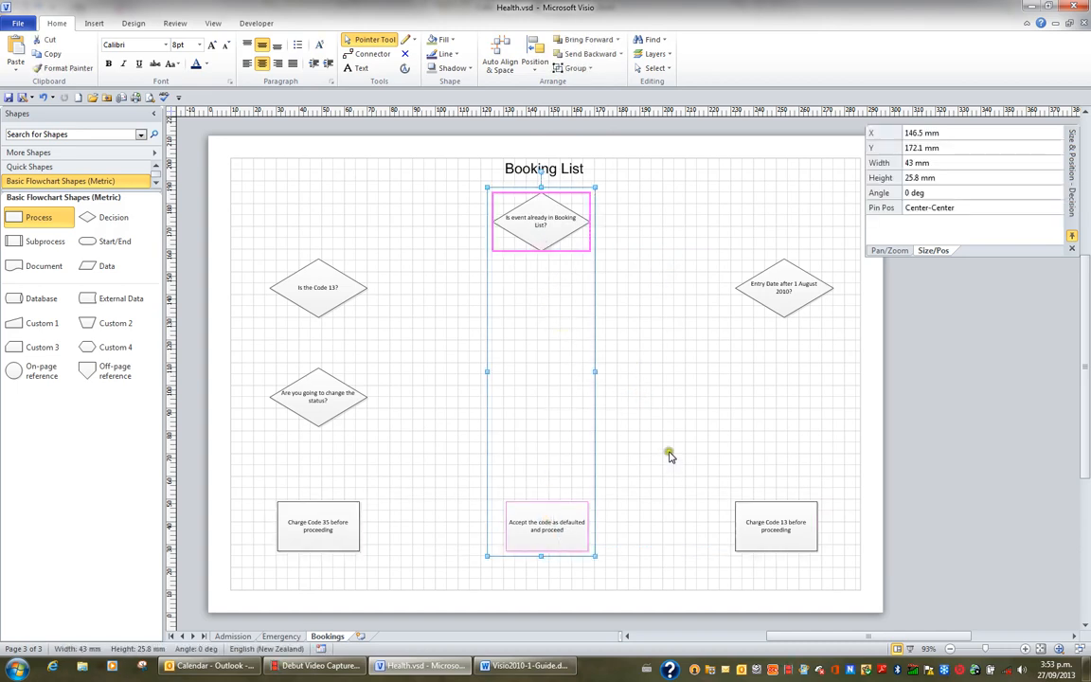
{"action": "key", "text": "F8"}
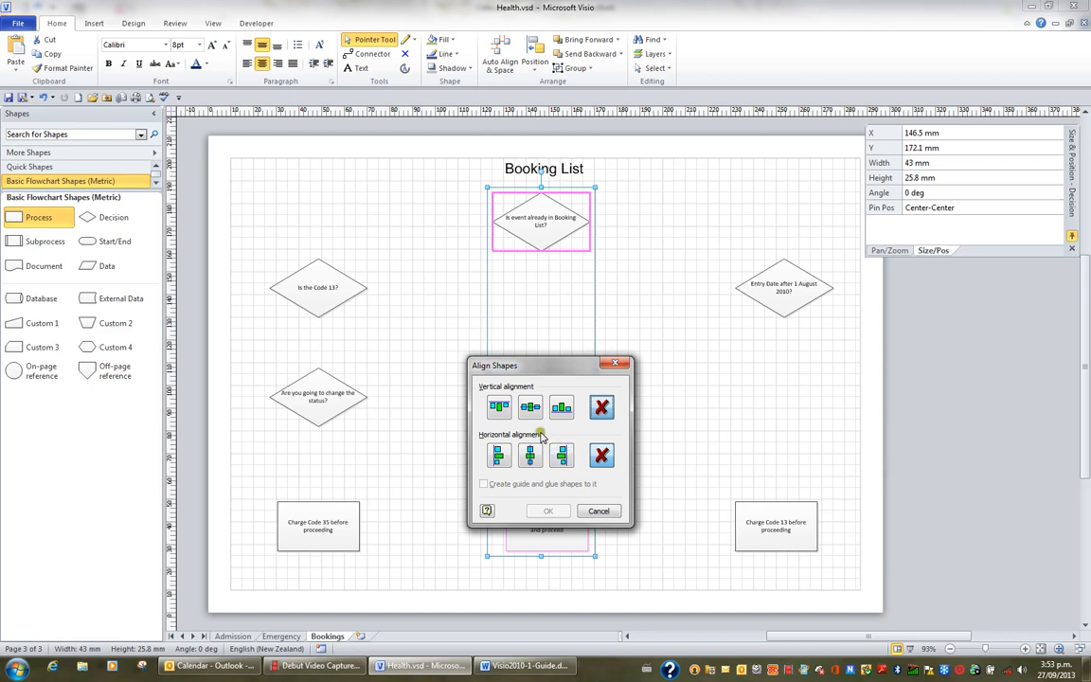
{"action": "left_click", "coordinate": [531, 456]}
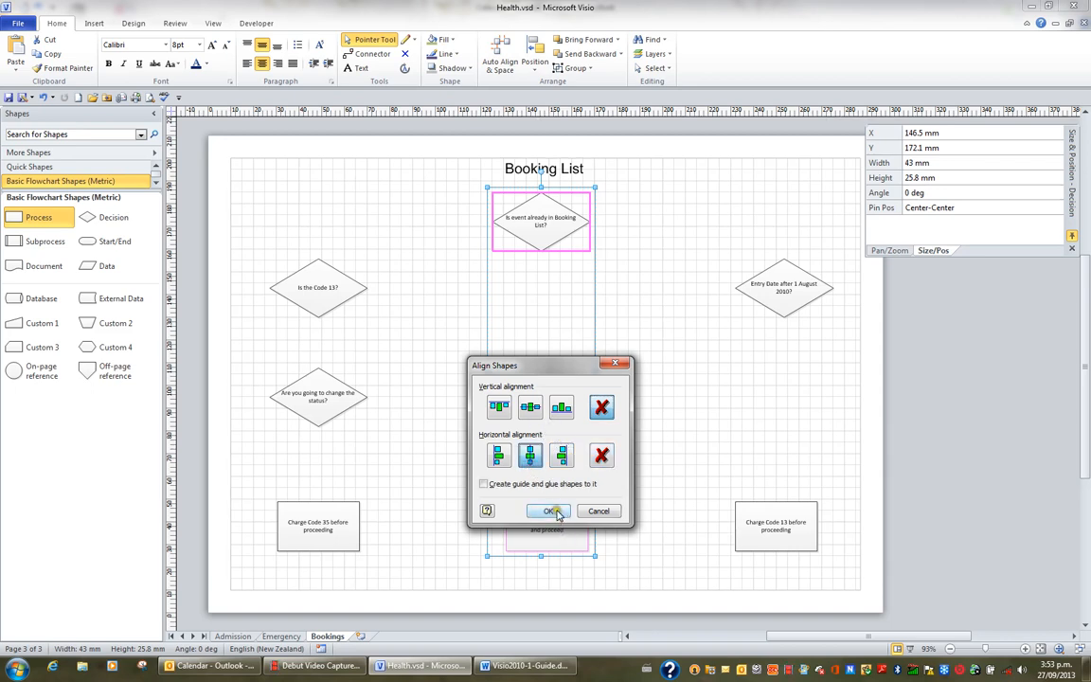
{"action": "left_click", "coordinate": [548, 511]}
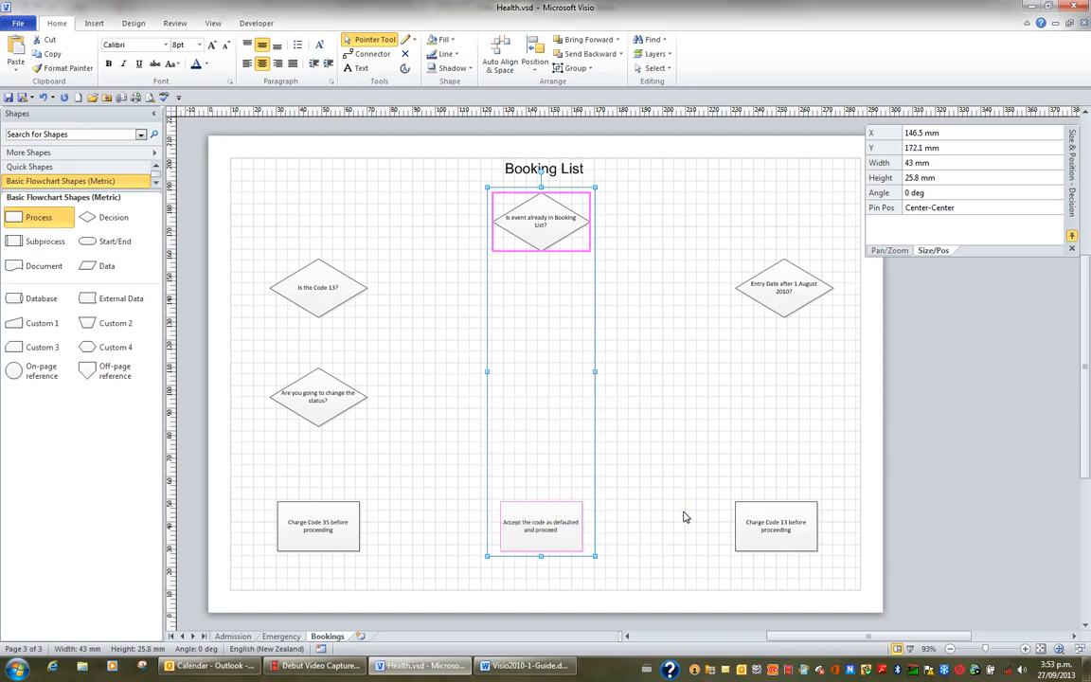
Nudge the "Is event already in Booking List?" diamond and the "Accept the code" box together about 1.5 mm to the right.
{"action": "key", "text": "Right"}
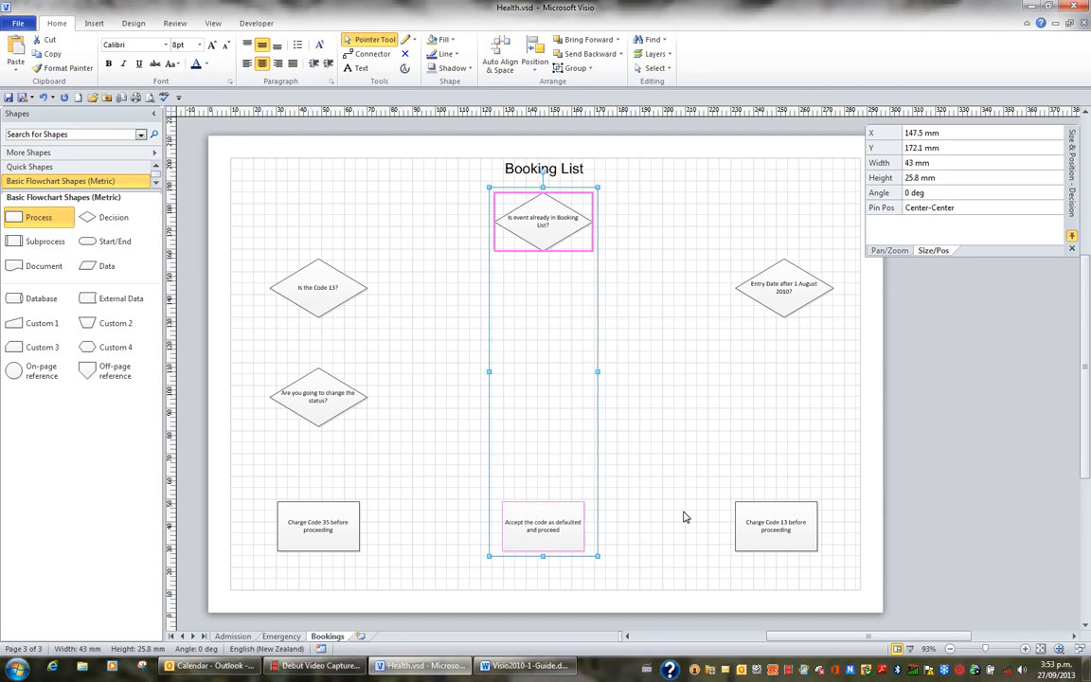
{"action": "key", "text": "Right"}
{"action": "left_click", "coordinate": [683, 447]}
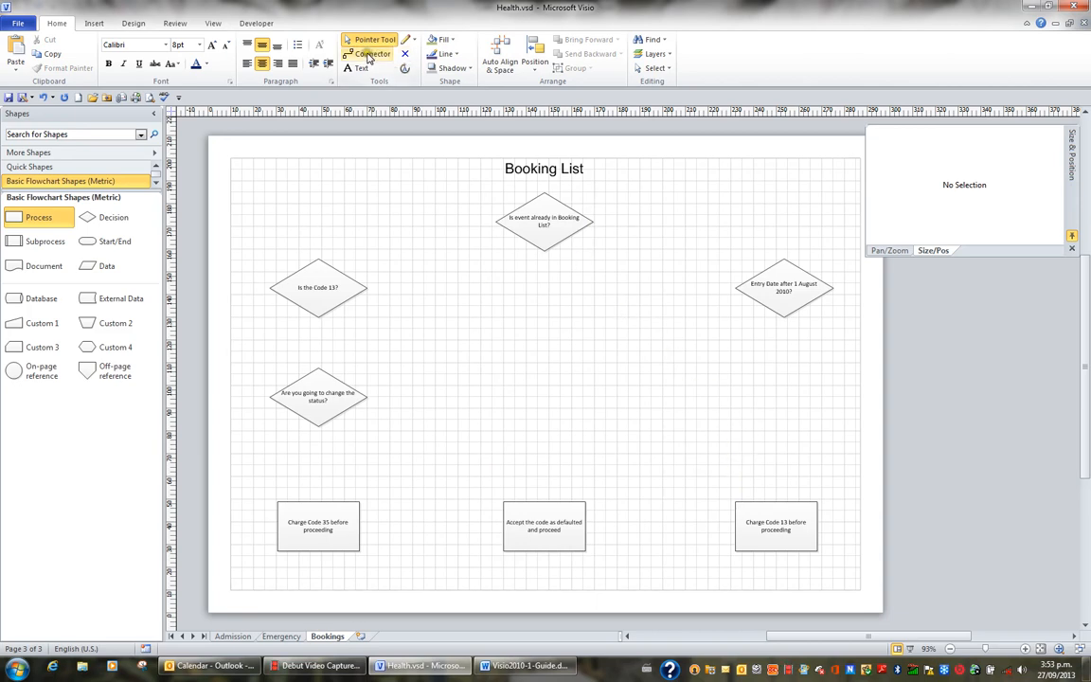
Draw connectors from the "Is event already in Booking List?" diamond to both side diamonds, and down the left column to the Charge Code 35 box.
{"action": "left_click", "coordinate": [371, 55]}
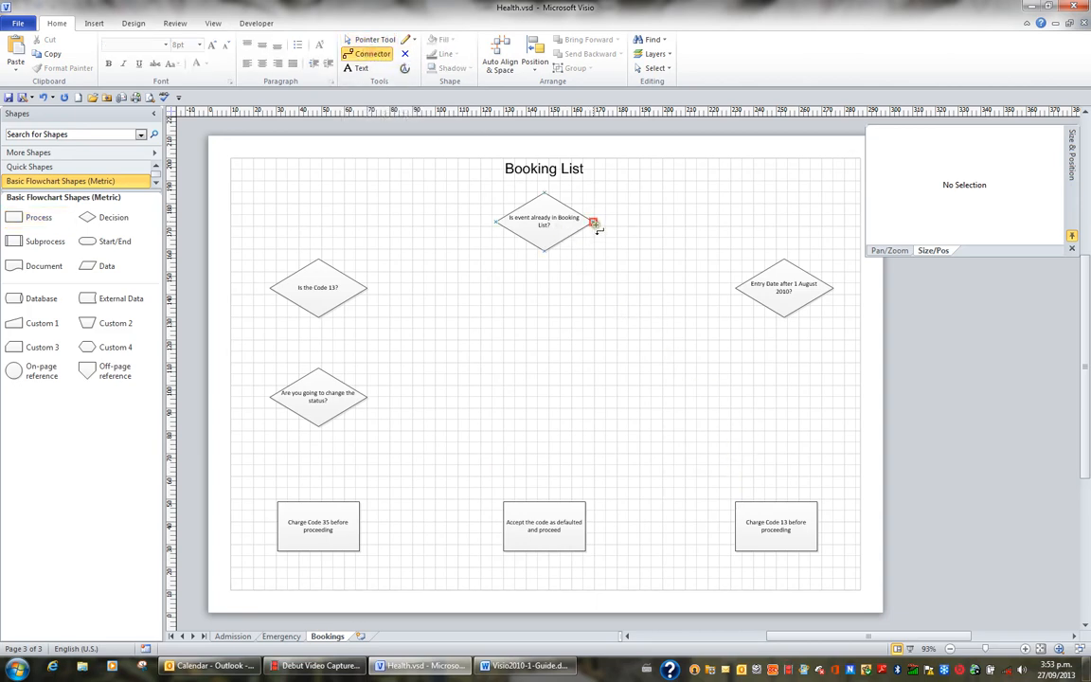
{"action": "left_click_drag", "start_coordinate": [594, 224], "coordinate": [782, 255]}
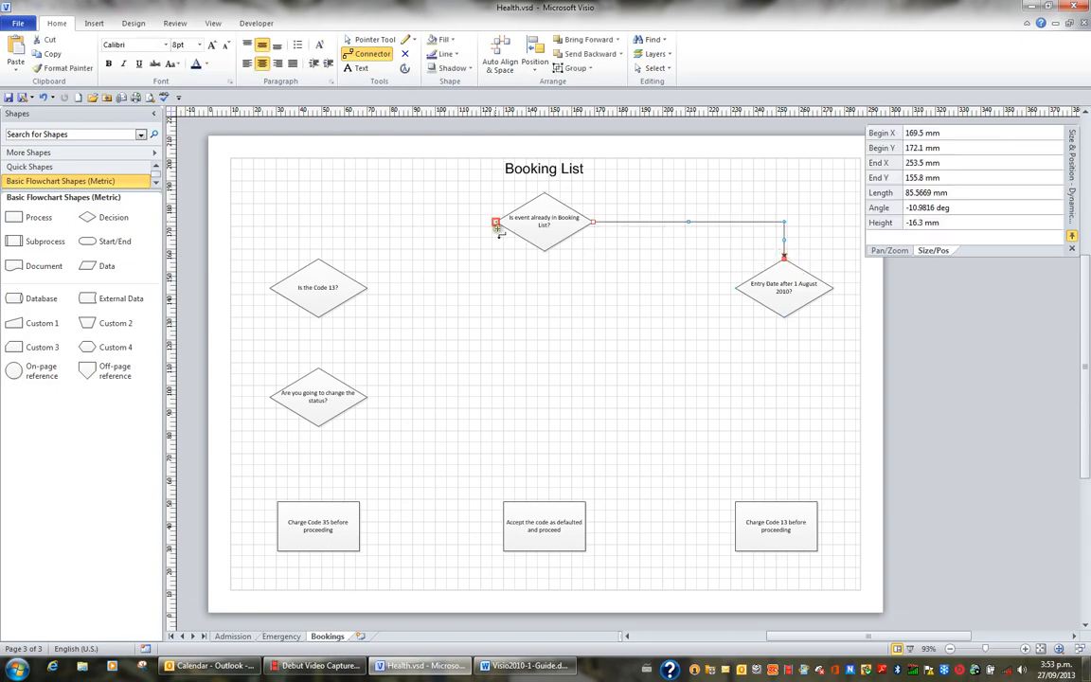
{"action": "left_click_drag", "start_coordinate": [495, 224], "coordinate": [318, 256]}
{"action": "left_click_drag", "start_coordinate": [321, 322], "coordinate": [318, 366]}
{"action": "left_click_drag", "start_coordinate": [319, 428], "coordinate": [318, 499]}
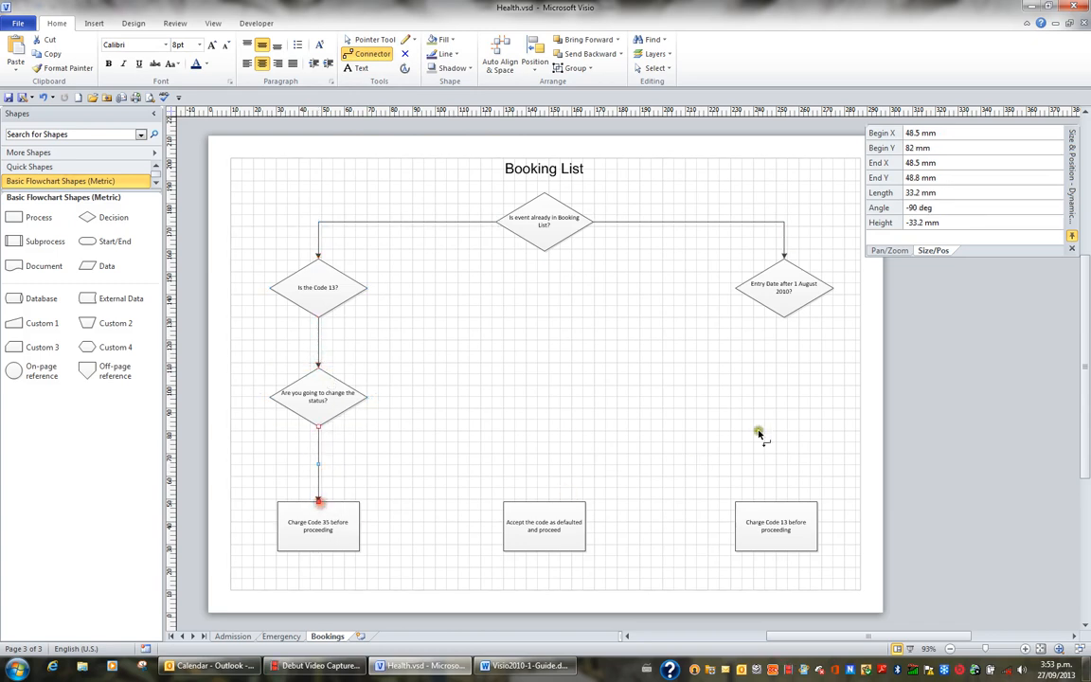
Draw a connector from the bottom of the Entry Date diamond to the top edge of the Charge Code 13 box.
{"action": "left_click_drag", "start_coordinate": [784, 319], "coordinate": [786, 500]}
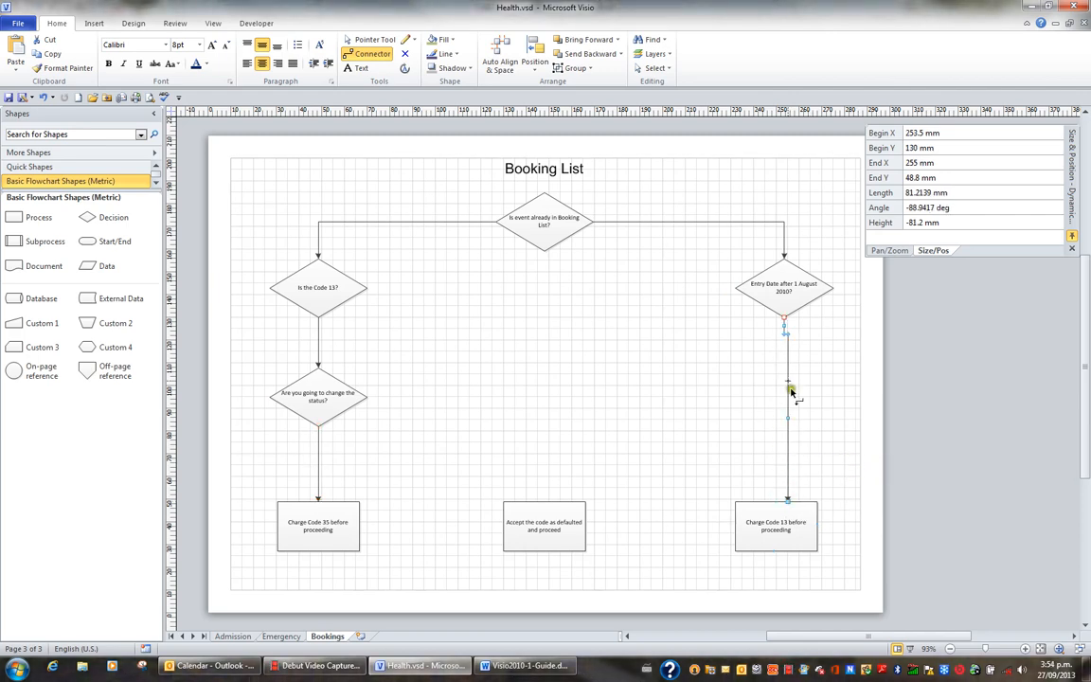
{"action": "left_click", "coordinate": [365, 40]}
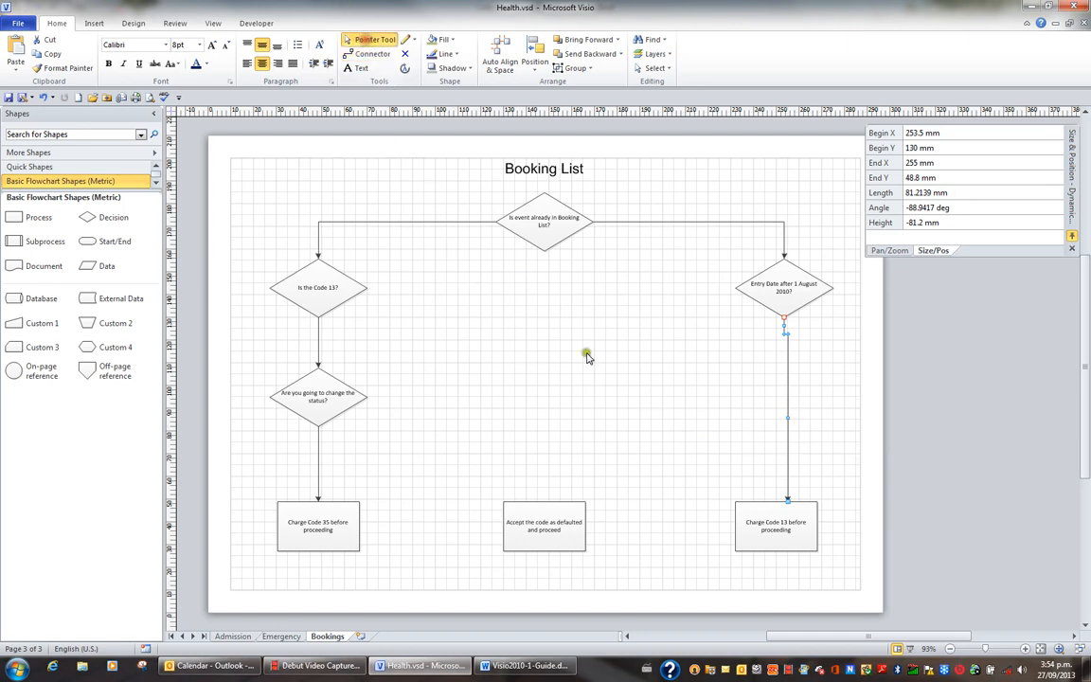
{"action": "left_click", "coordinate": [586, 356]}
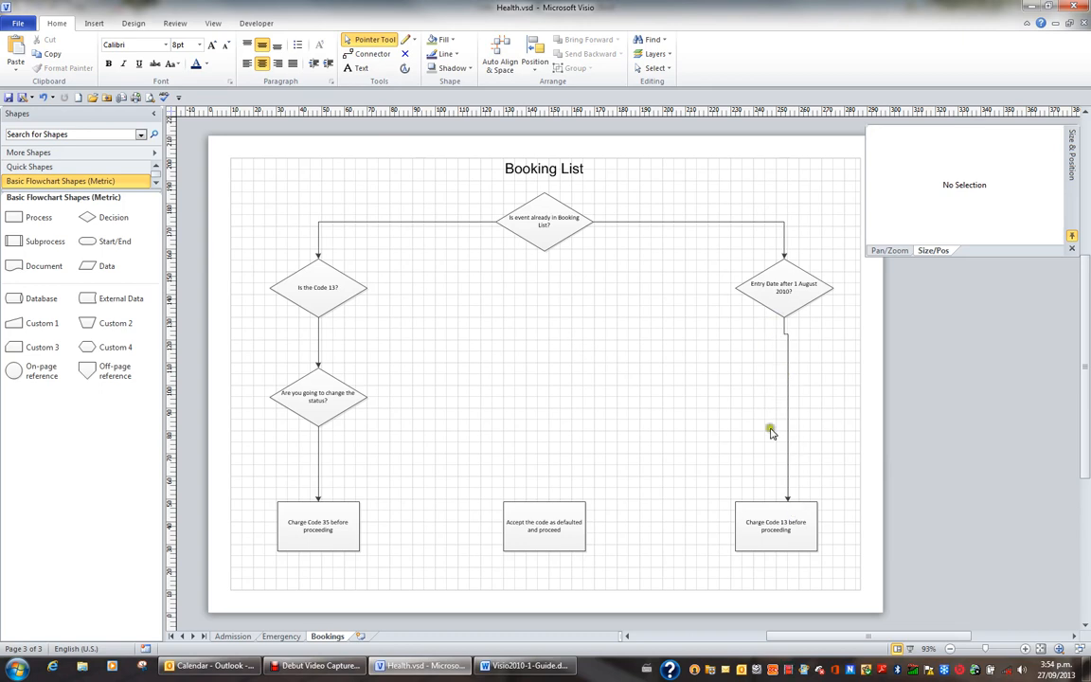
Align the "Charge Code 13 before proceeding" box by its horizontal centre with the already connected Entry Date diamond.
{"action": "left_click", "coordinate": [794, 299]}
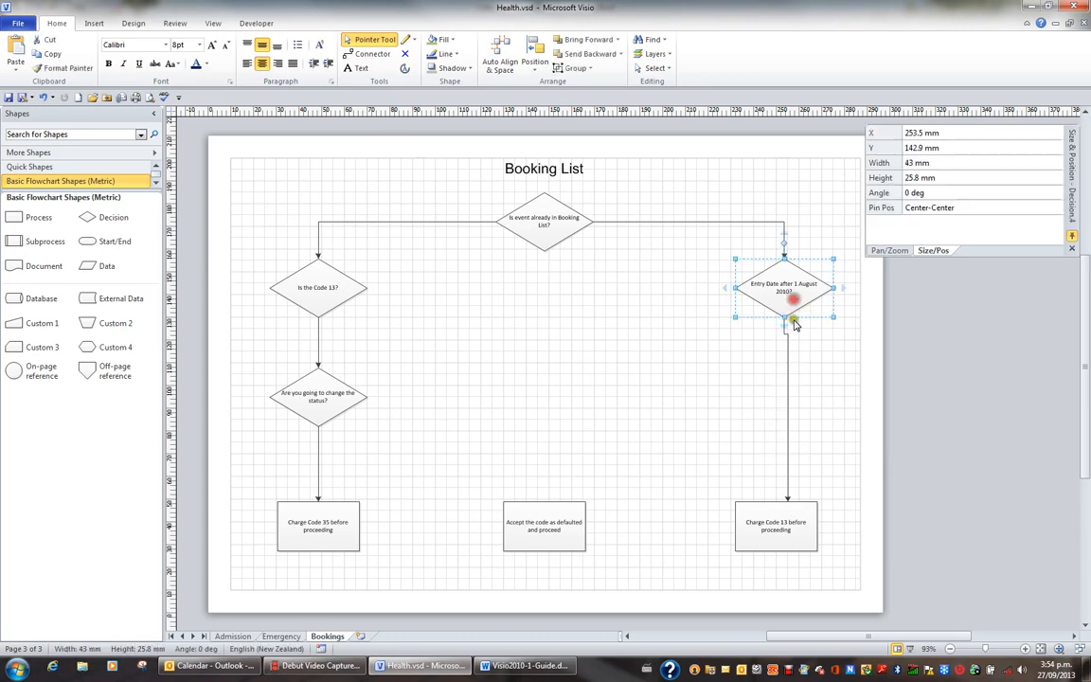
{"action": "left_click", "coordinate": [793, 523], "text": "shift"}
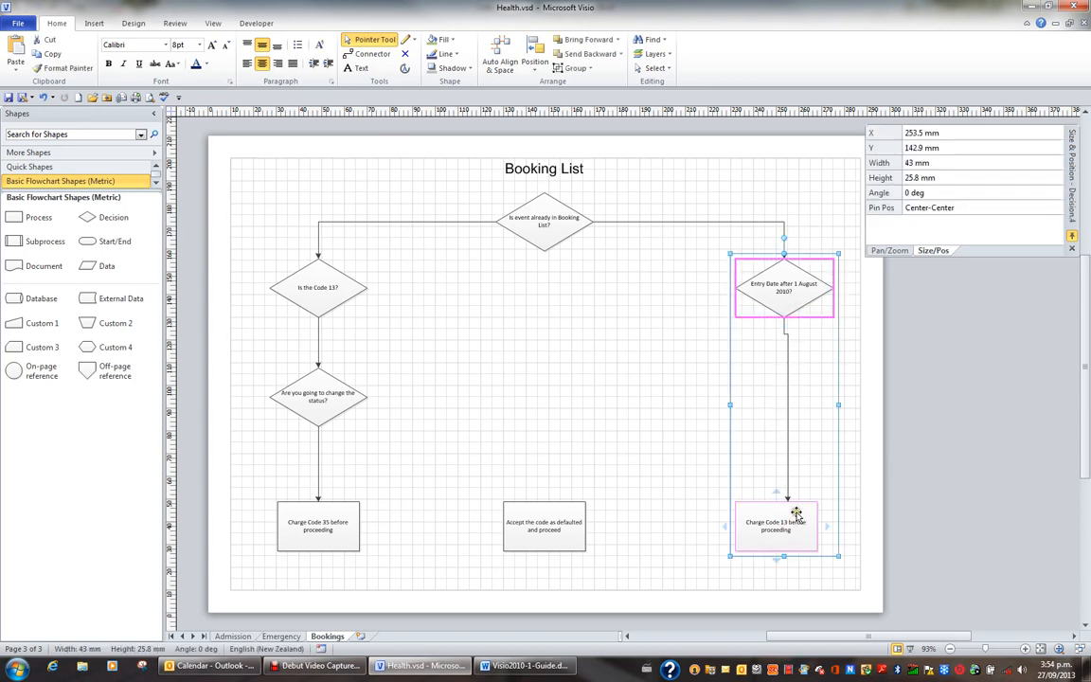
{"action": "key", "text": "F8"}
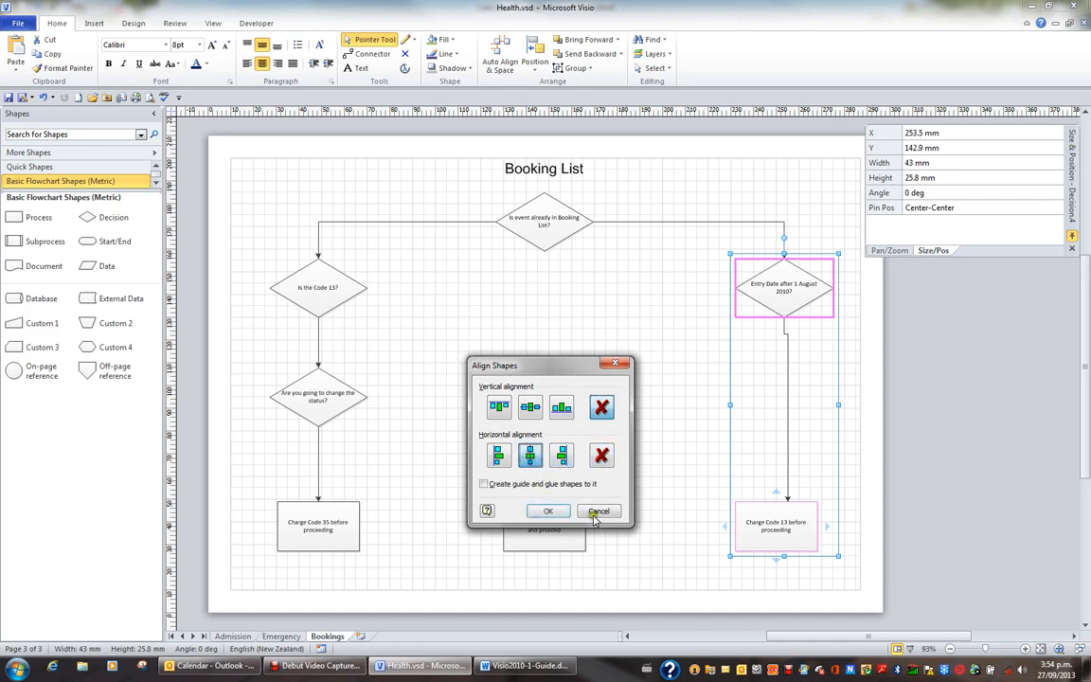
{"action": "left_click", "coordinate": [548, 510]}
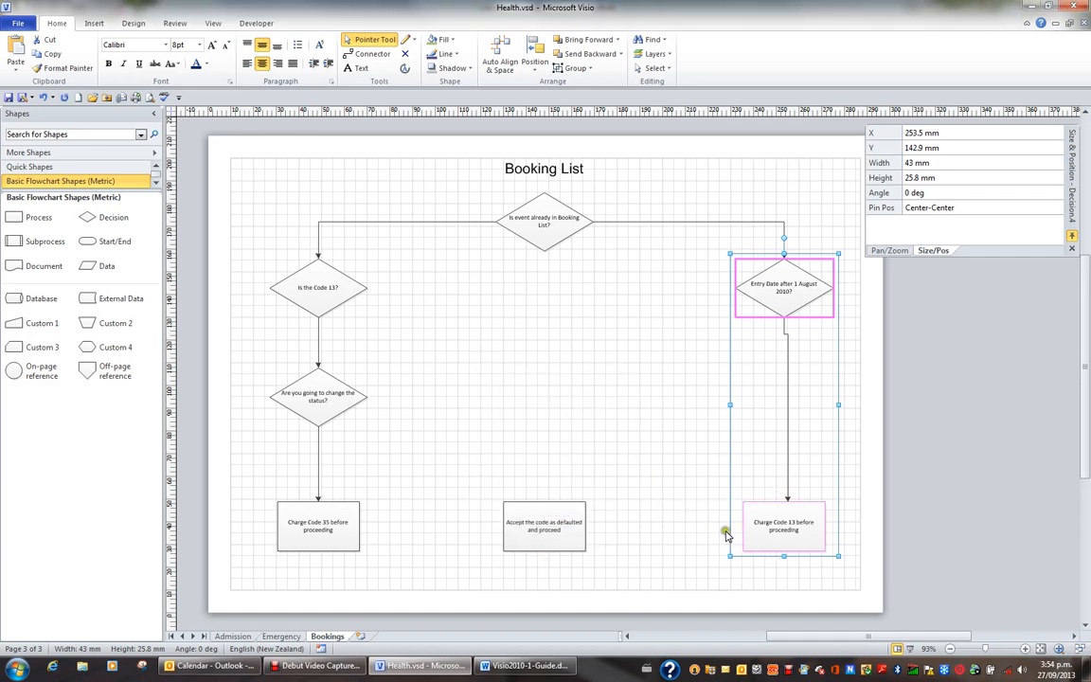
{"action": "key", "text": "F8"}
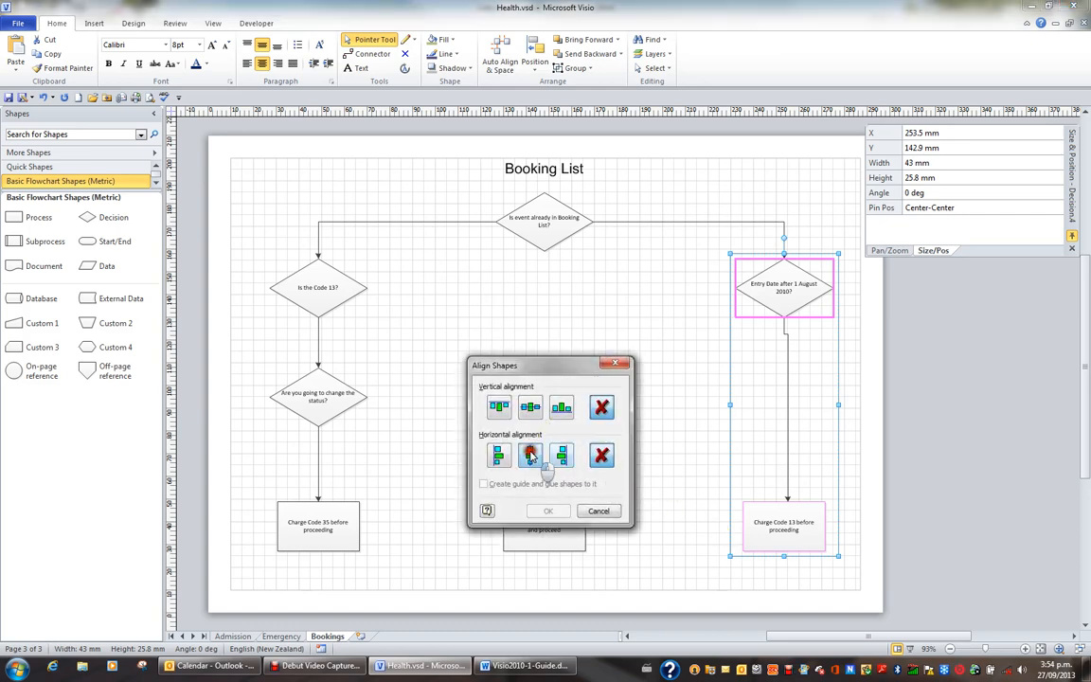
{"action": "left_click", "coordinate": [553, 511]}
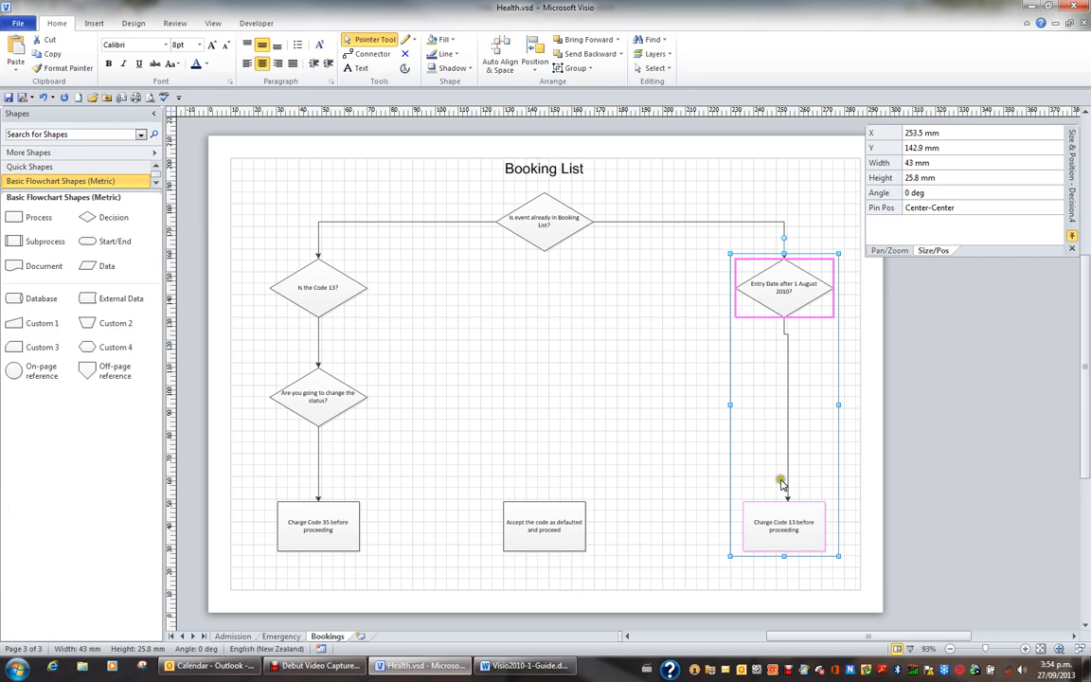
Align the right edge of the "Charge Code 13 before proceeding" box with the Entry Date diamond.
{"action": "key", "text": "F8"}
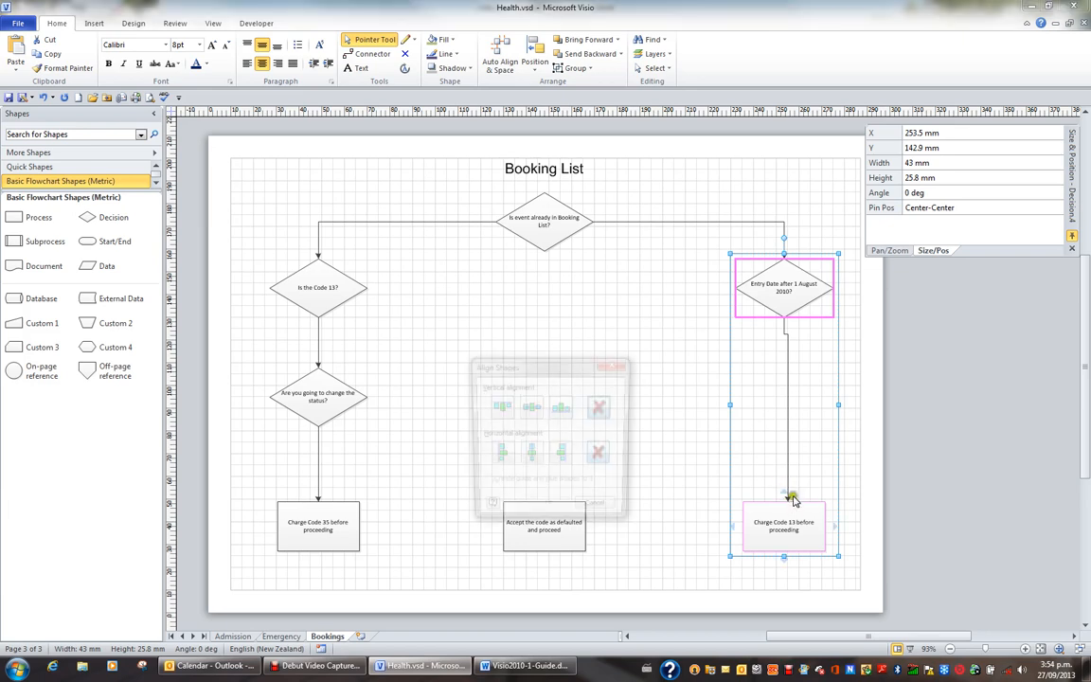
{"action": "left_click", "coordinate": [567, 455]}
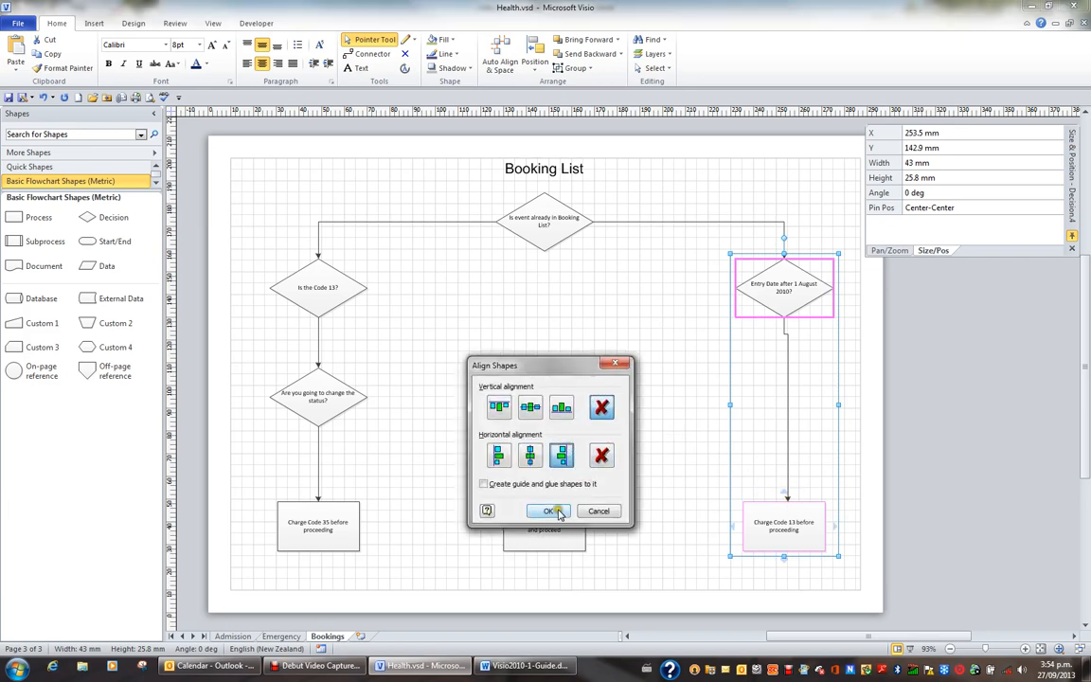
{"action": "left_click", "coordinate": [551, 510]}
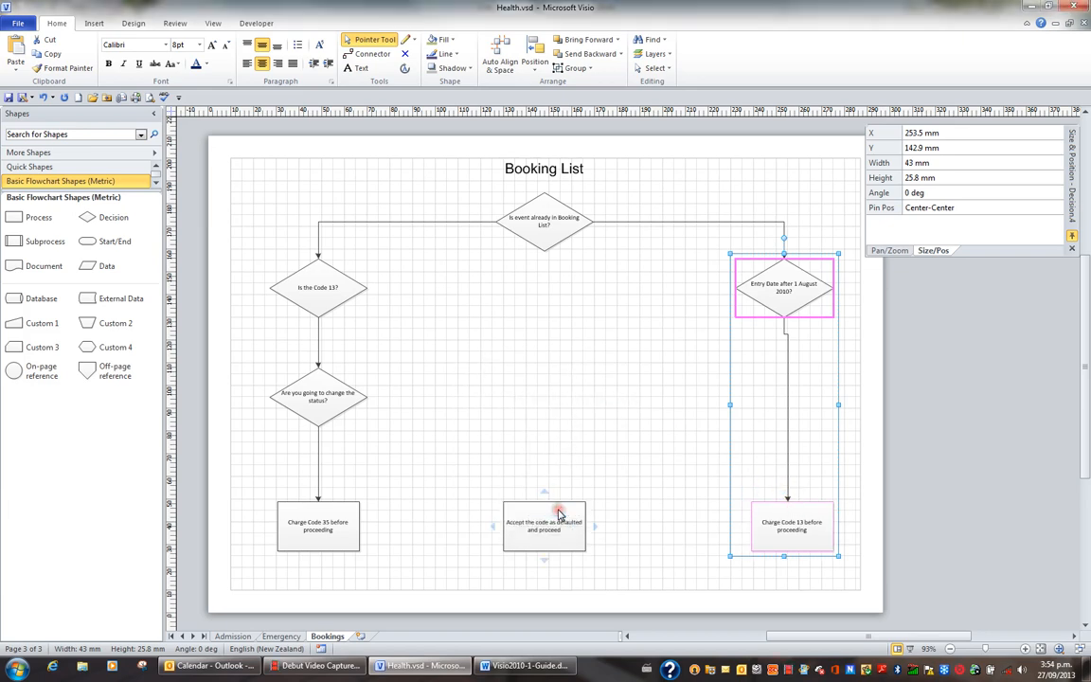
{"action": "left_click", "coordinate": [672, 463]}
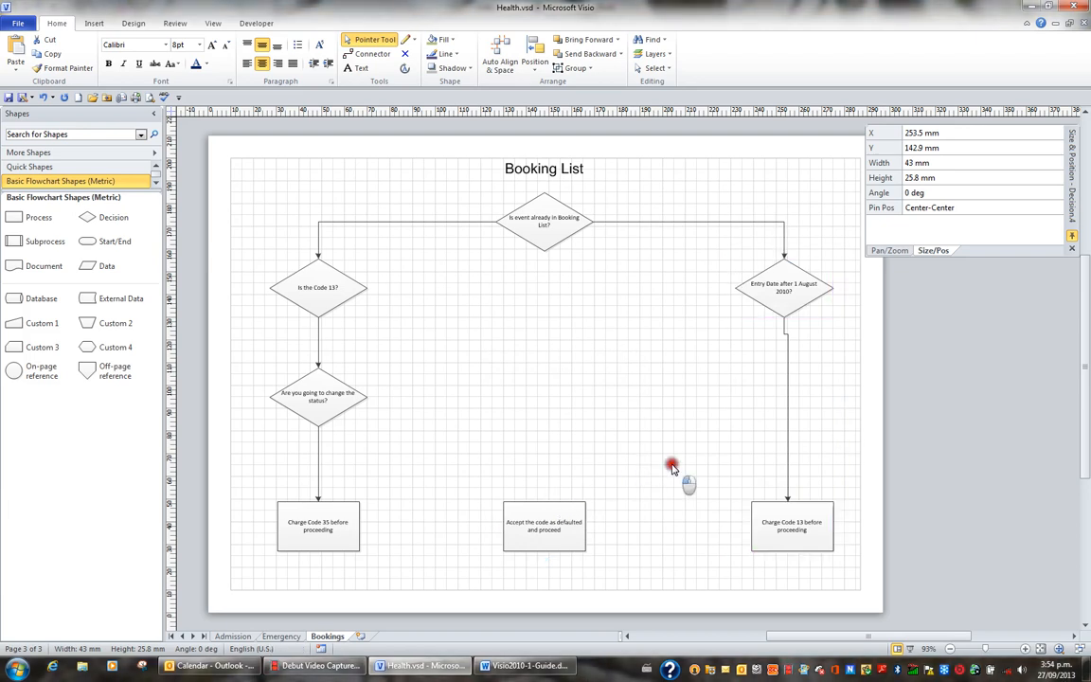
Delete the bent connector between the Entry Date diamond and the Charge Code 13 box.
{"action": "left_click", "coordinate": [787, 454]}
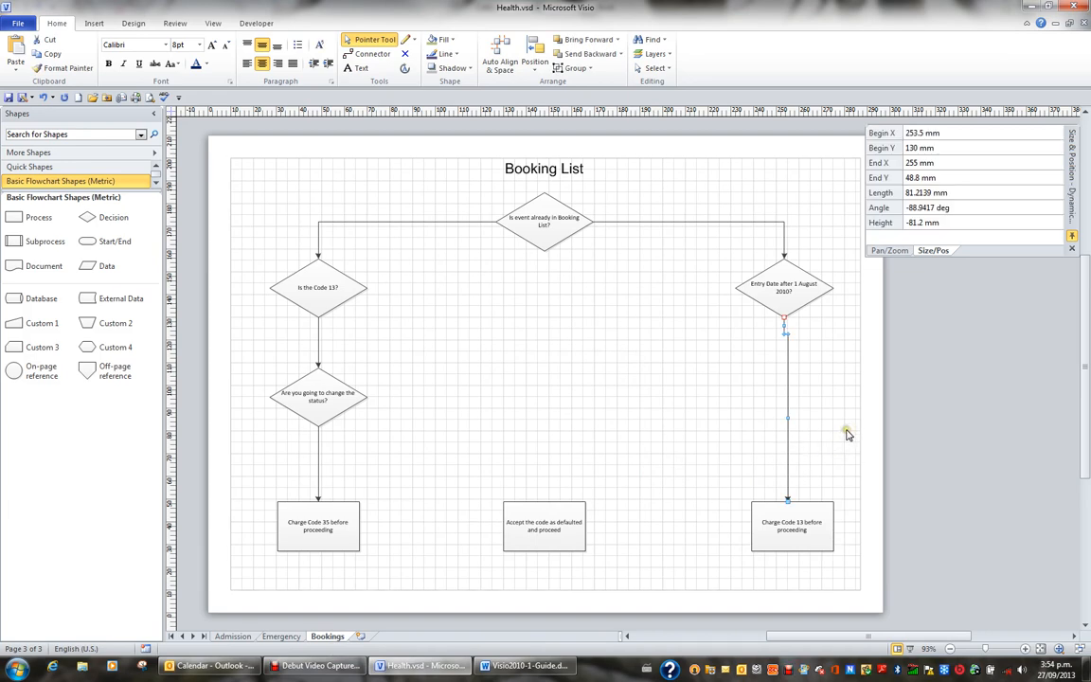
{"action": "key", "text": "Delete"}
Centre the "Charge Code 13 before proceeding" box horizontally under the "Entry Date after 1 August 2010?" diamond.
{"action": "left_click", "coordinate": [798, 303]}
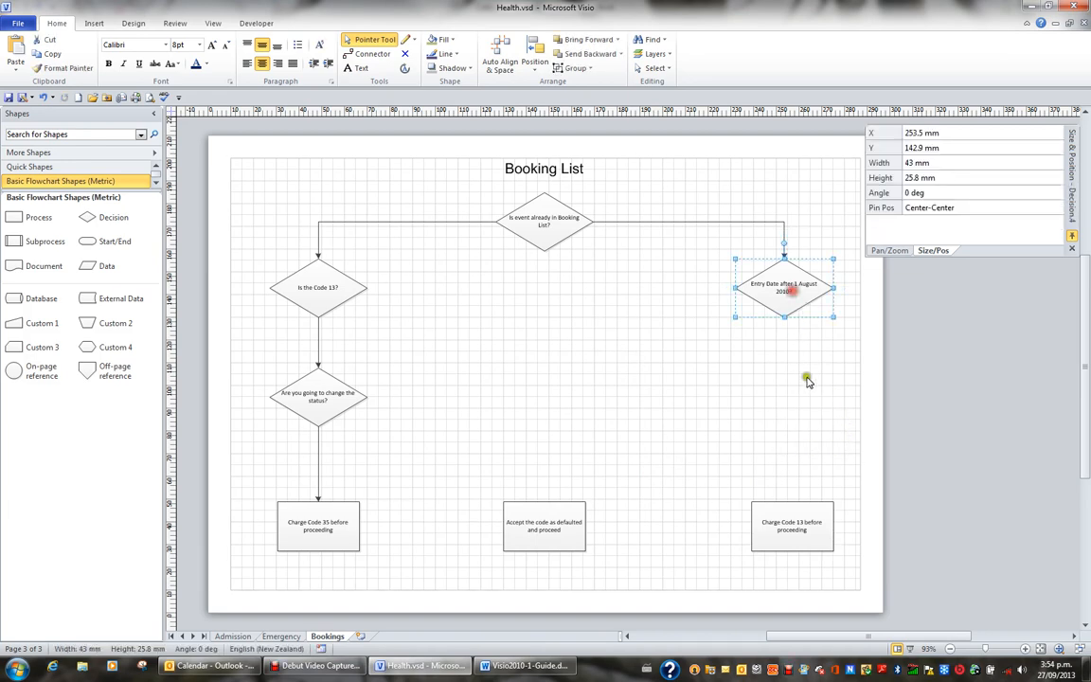
{"action": "left_click", "coordinate": [812, 521], "text": "shift"}
{"action": "key", "text": "F8"}
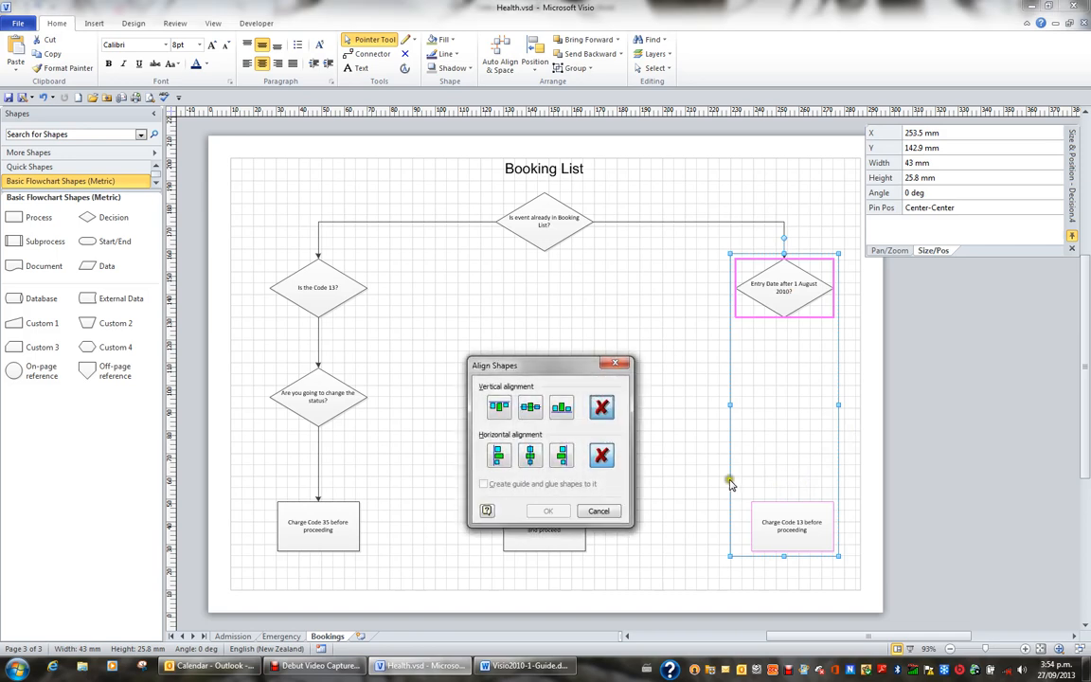
{"action": "left_click", "coordinate": [549, 511]}
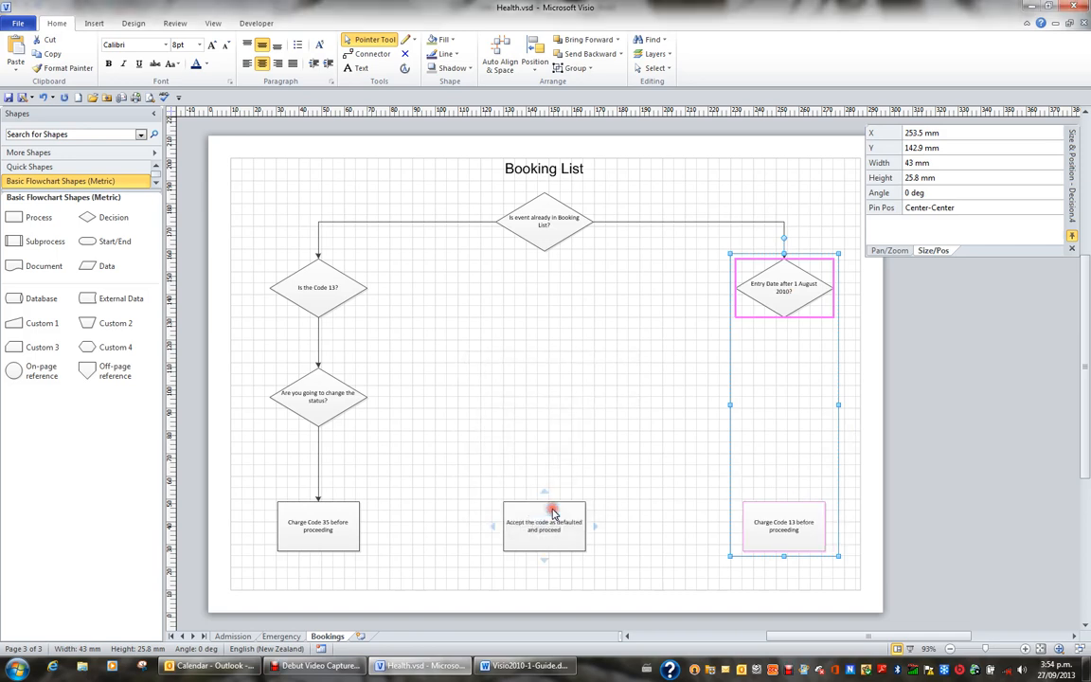
{"action": "left_click", "coordinate": [635, 370]}
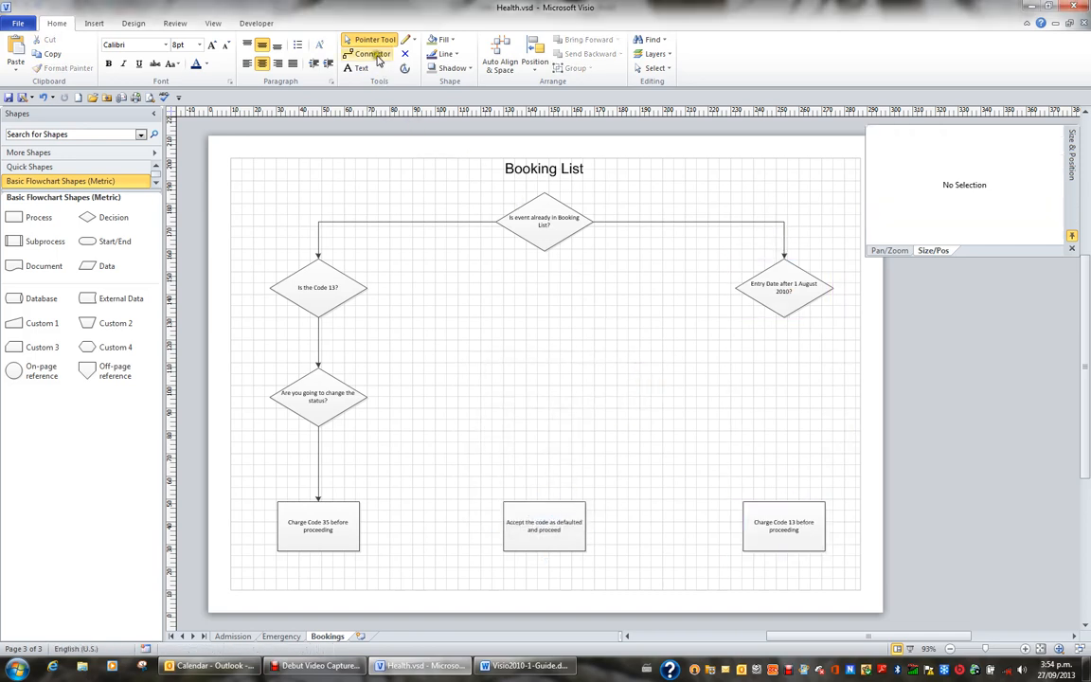
Draw a straight vertical connector from the Entry Date diamond's bottom point to the top centre of the Charge Code 13 box.
{"action": "left_click", "coordinate": [370, 54]}
{"action": "left_click_drag", "start_coordinate": [783, 317], "coordinate": [784, 499]}
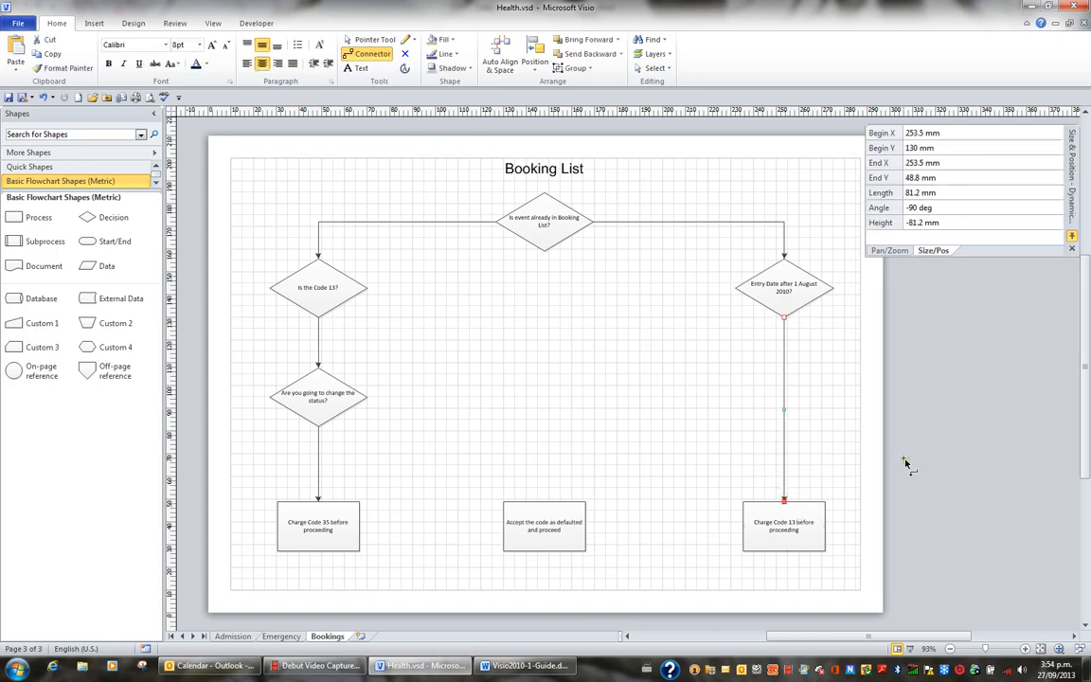
{"action": "left_click", "coordinate": [365, 40]}
{"action": "left_click", "coordinate": [686, 441]}
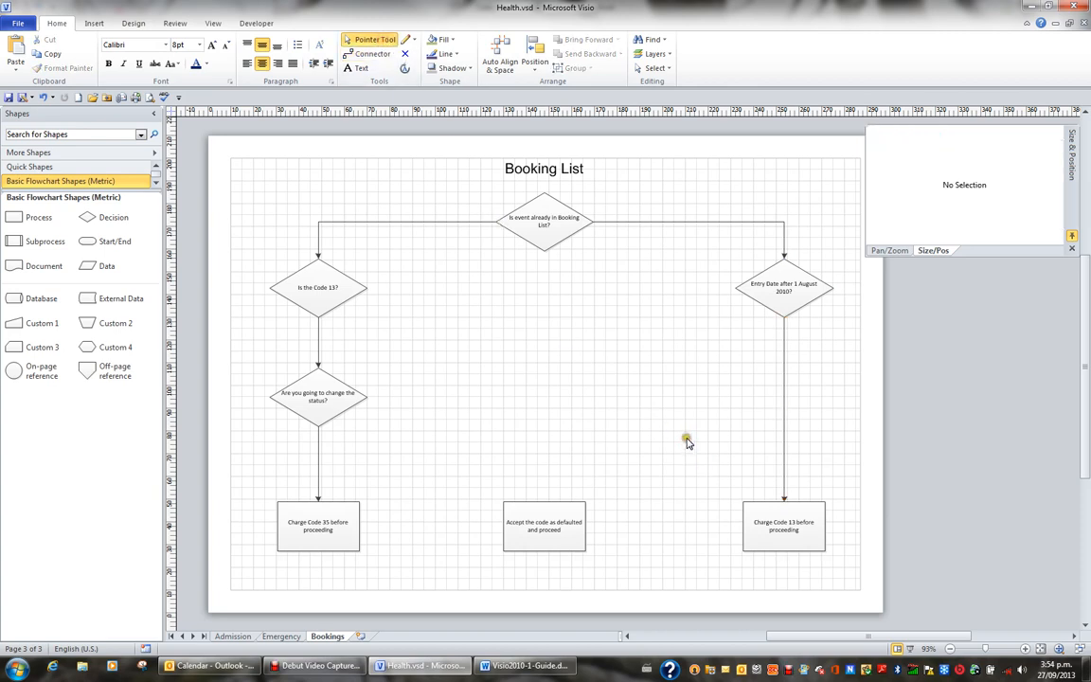
Draw a straight horizontal connector from the right point of the "Is the Code 13?" diamond to the left point of the Entry Date diamond.
{"action": "left_click", "coordinate": [660, 413]}
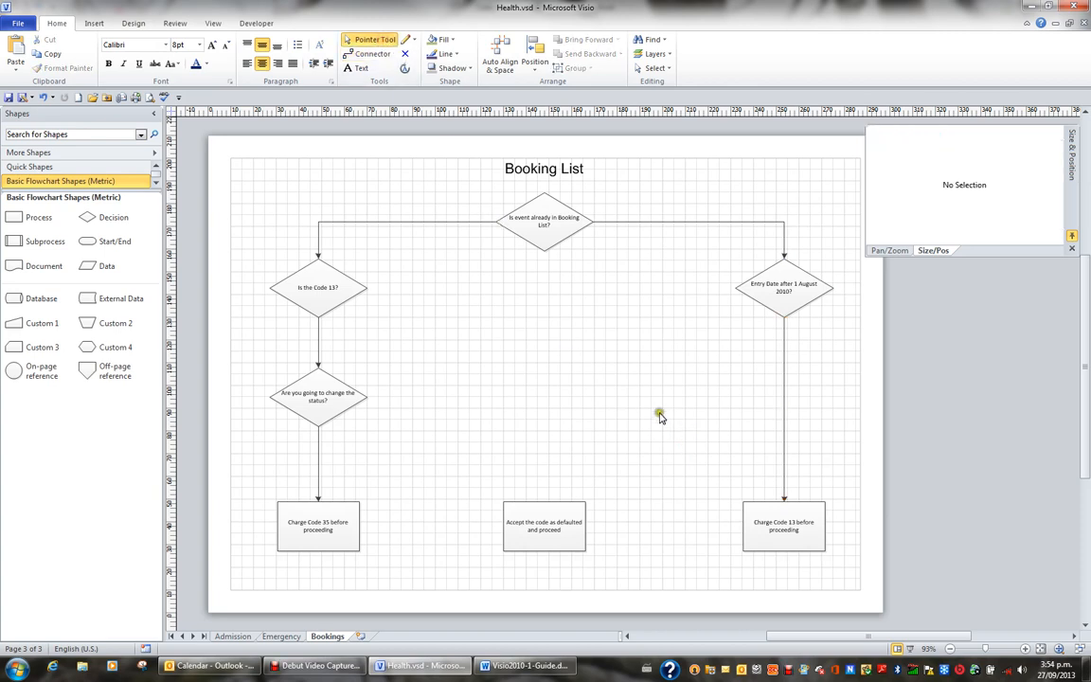
{"action": "left_click", "coordinate": [368, 57]}
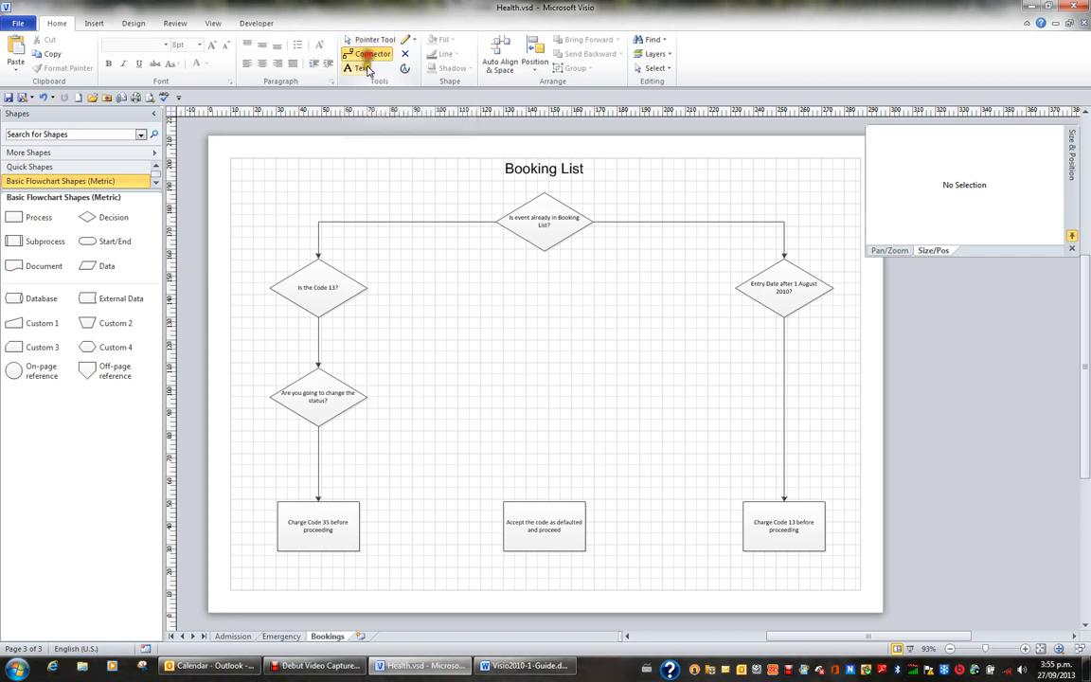
{"action": "left_click_drag", "start_coordinate": [366, 288], "coordinate": [731, 287]}
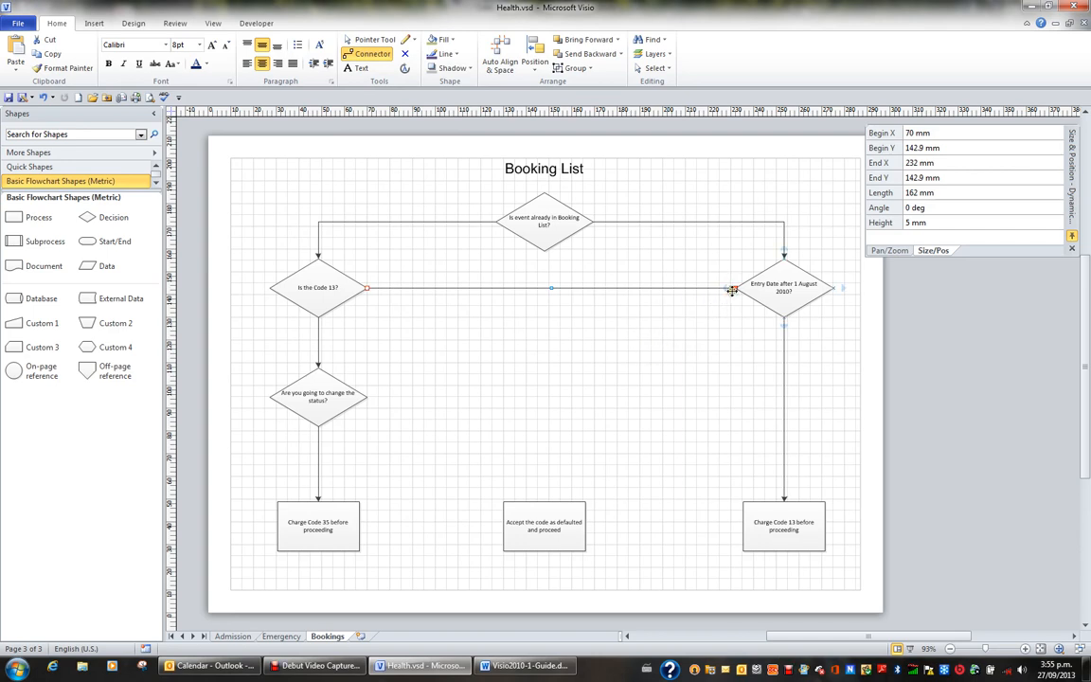
Remove the arrowhead from the horizontal connector between the "Is the Code 13?" and Entry Date diamonds, then deselect it.
{"action": "left_click", "coordinate": [353, 40]}
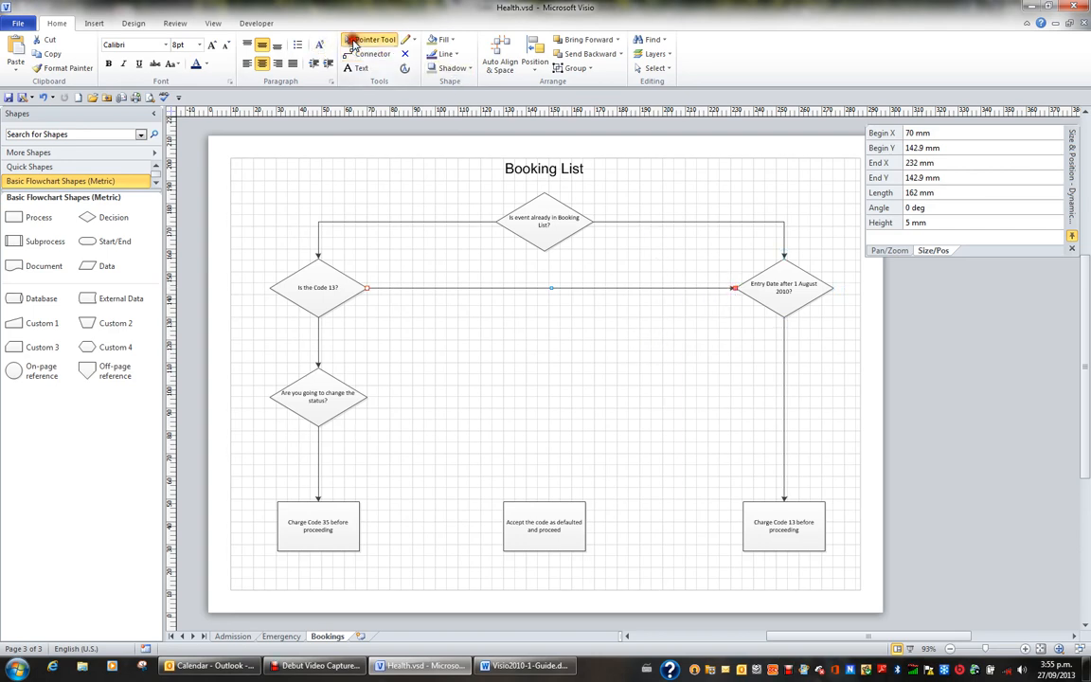
{"action": "left_click", "coordinate": [454, 55]}
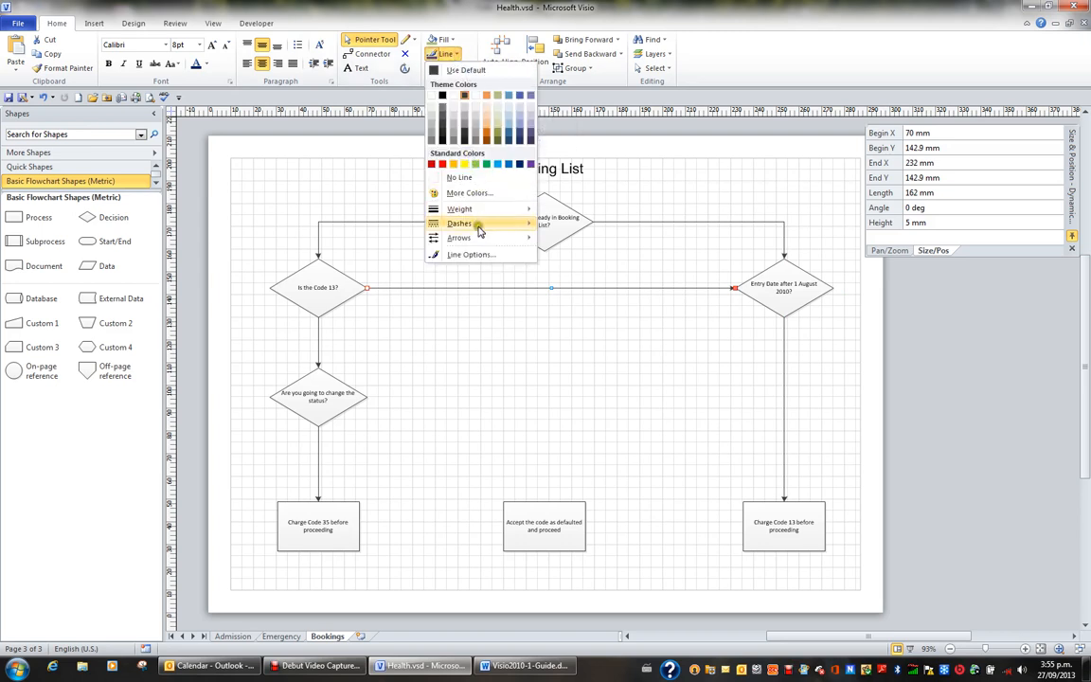
{"action": "mouse_move", "coordinate": [481, 237]}
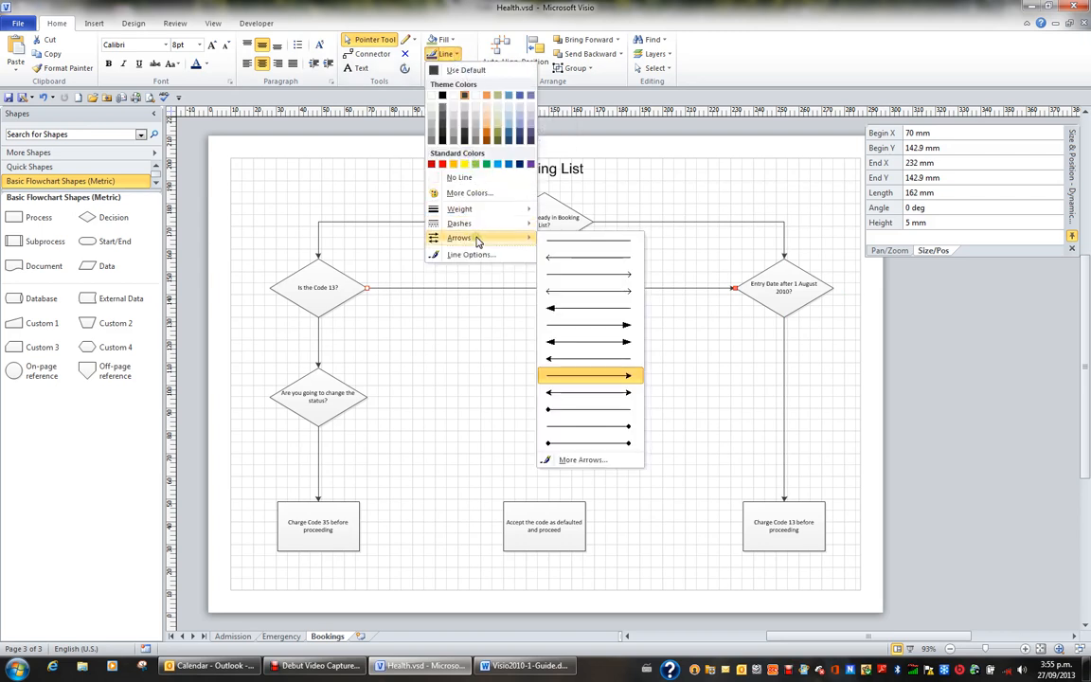
{"action": "left_click", "coordinate": [590, 243]}
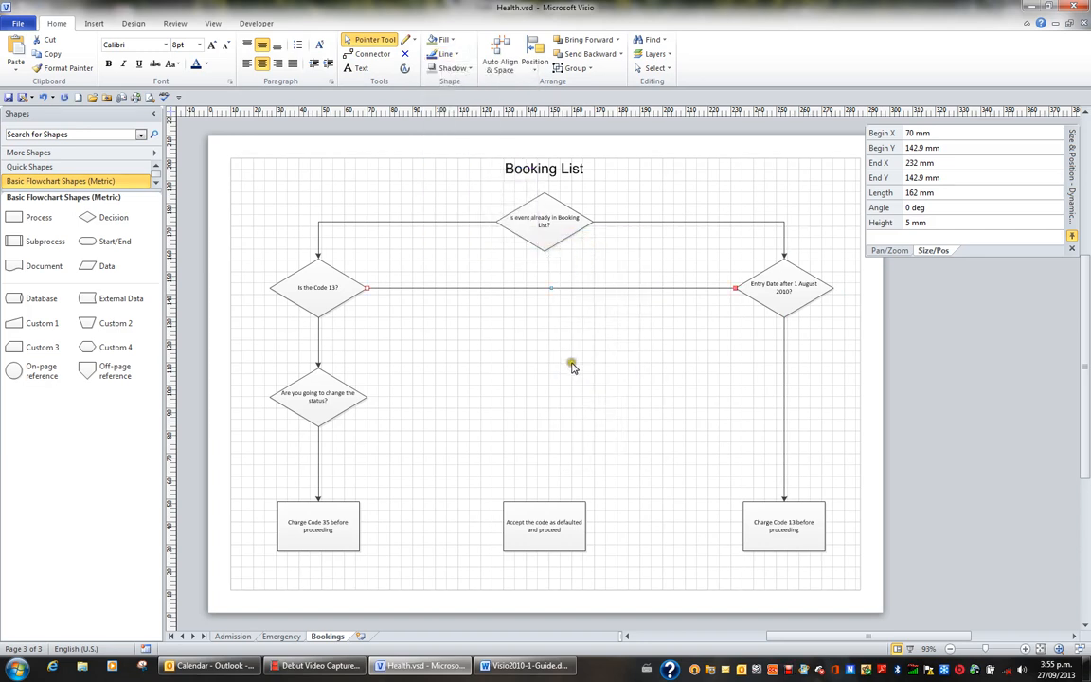
{"action": "left_click", "coordinate": [572, 362]}
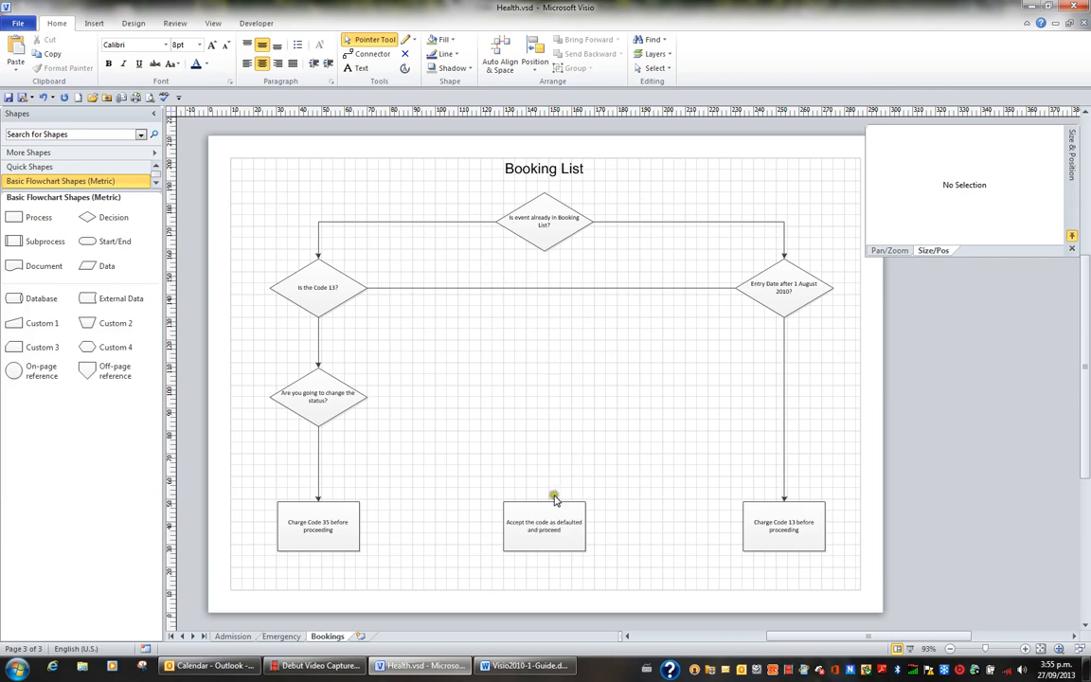
Draw a straight vertical connector from the top centre of the "Accept the code as defaulted and proceed" box up to the horizontal connector.
{"action": "mouse_move", "coordinate": [556, 508]}
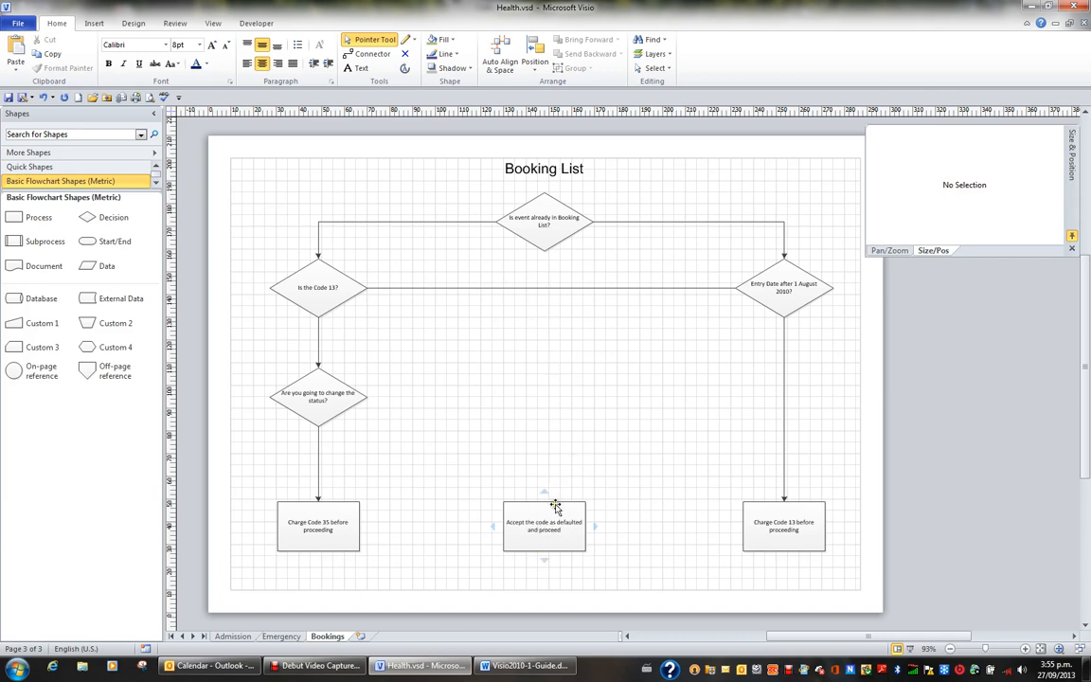
{"action": "left_click", "coordinate": [1026, 649]}
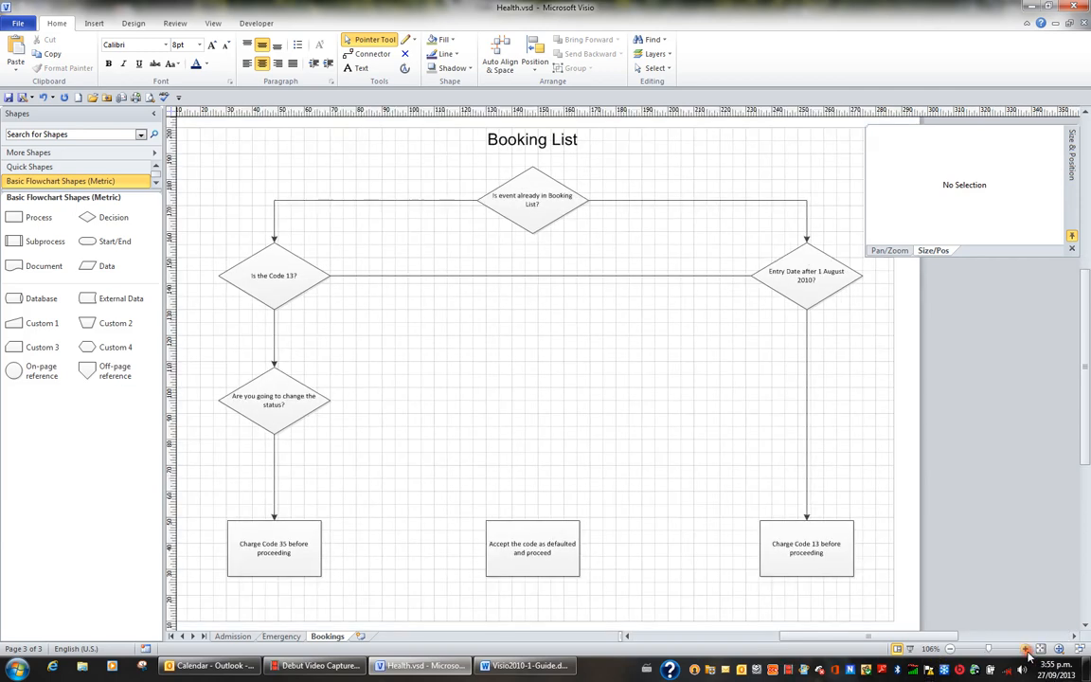
{"action": "left_click", "coordinate": [1026, 650]}
{"action": "left_click", "coordinate": [1026, 649]}
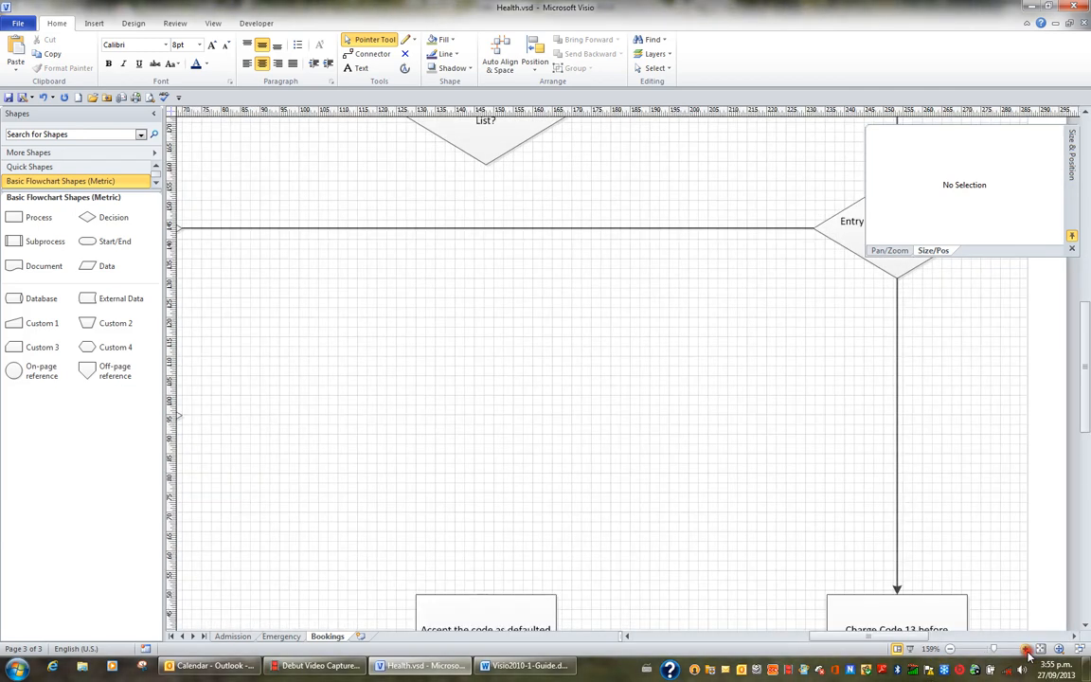
{"action": "scroll", "coordinate": [864, 603], "scroll_direction": "down", "scroll_amount": 1}
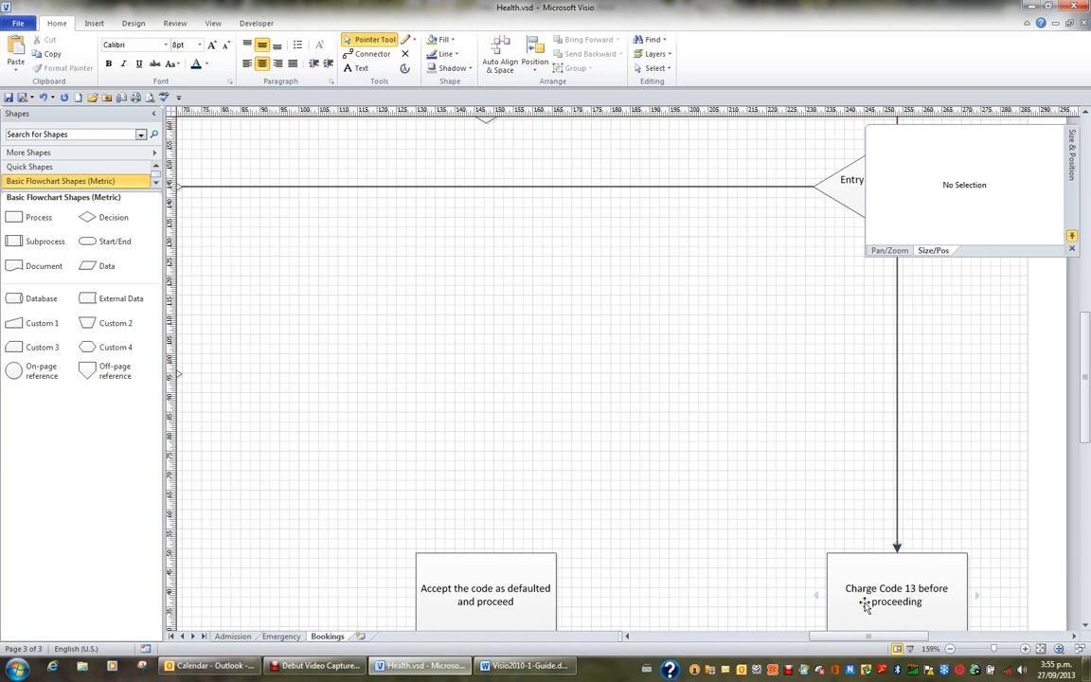
{"action": "left_click", "coordinate": [1024, 650]}
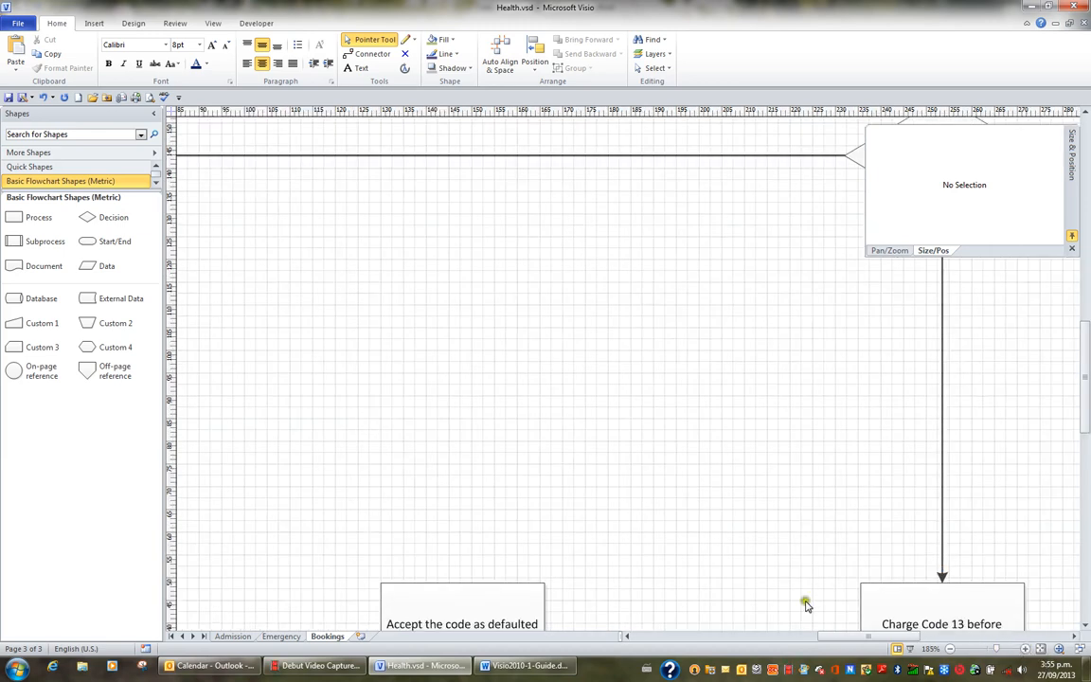
{"action": "left_click", "coordinate": [369, 54]}
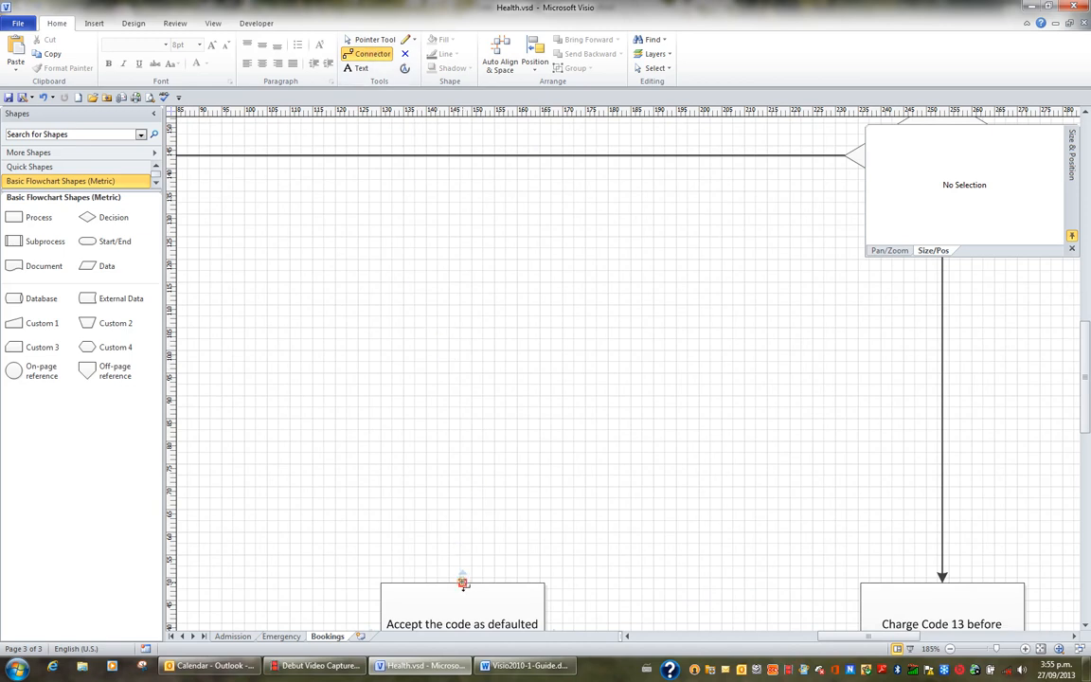
{"action": "left_click_drag", "start_coordinate": [462, 582], "coordinate": [464, 157]}
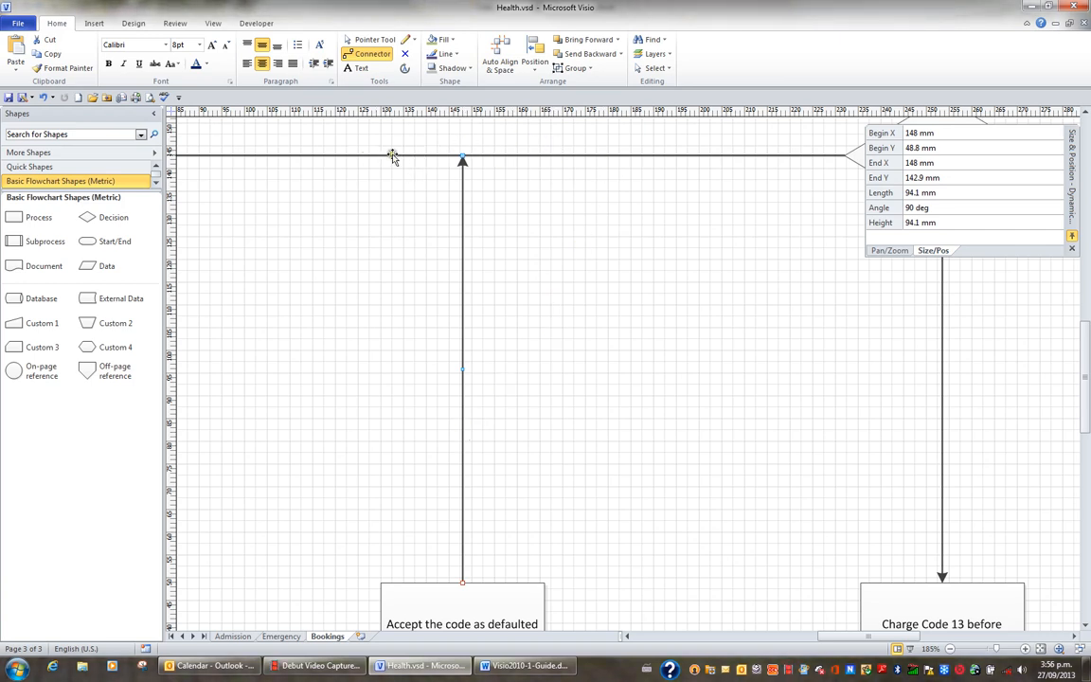
Change the vertical connector's arrow style so its arrowhead is at the start, pointing down to the "Accept the code as defaulted and proceed" box.
{"action": "left_click", "coordinate": [371, 42]}
{"action": "left_click", "coordinate": [457, 59]}
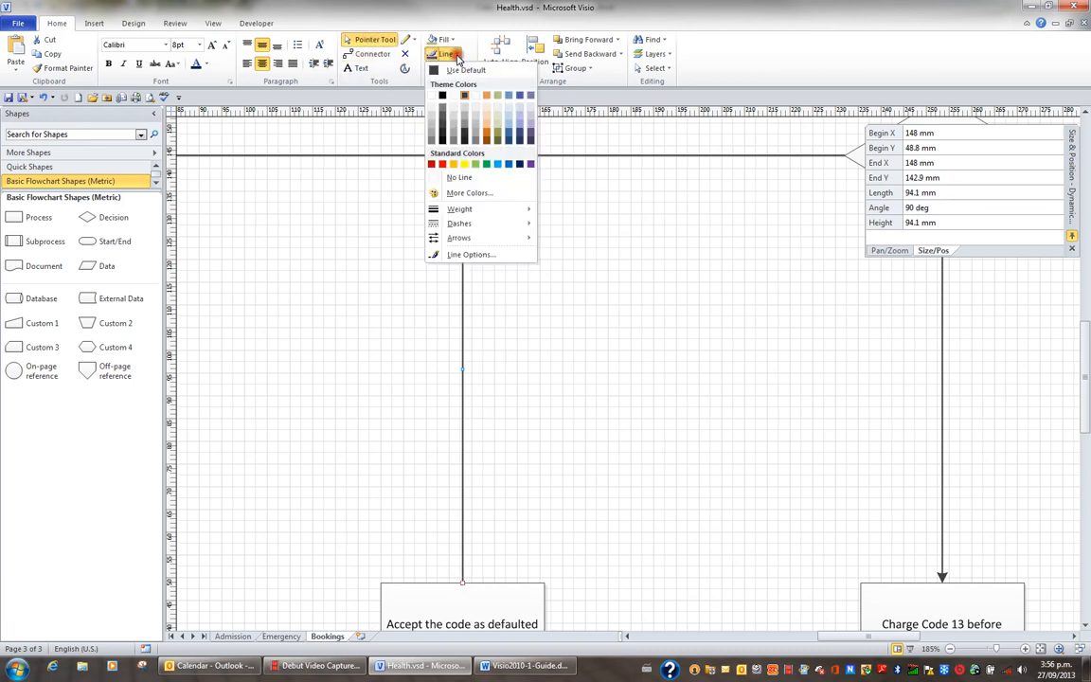
{"action": "mouse_move", "coordinate": [470, 238]}
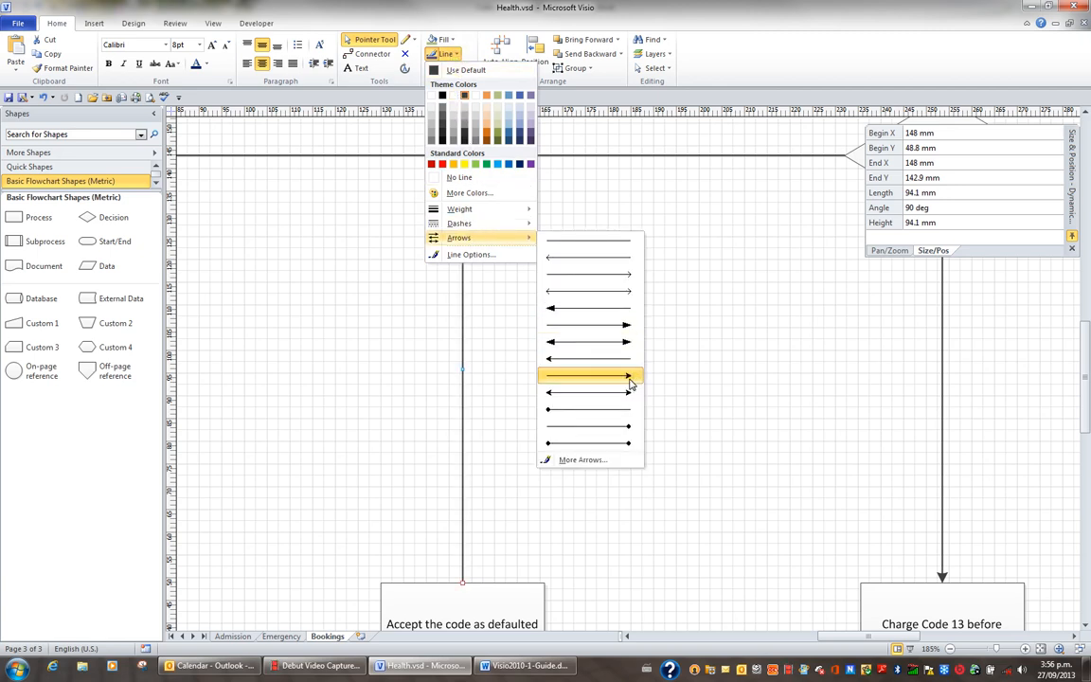
{"action": "left_click", "coordinate": [551, 363]}
{"action": "left_click", "coordinate": [549, 361]}
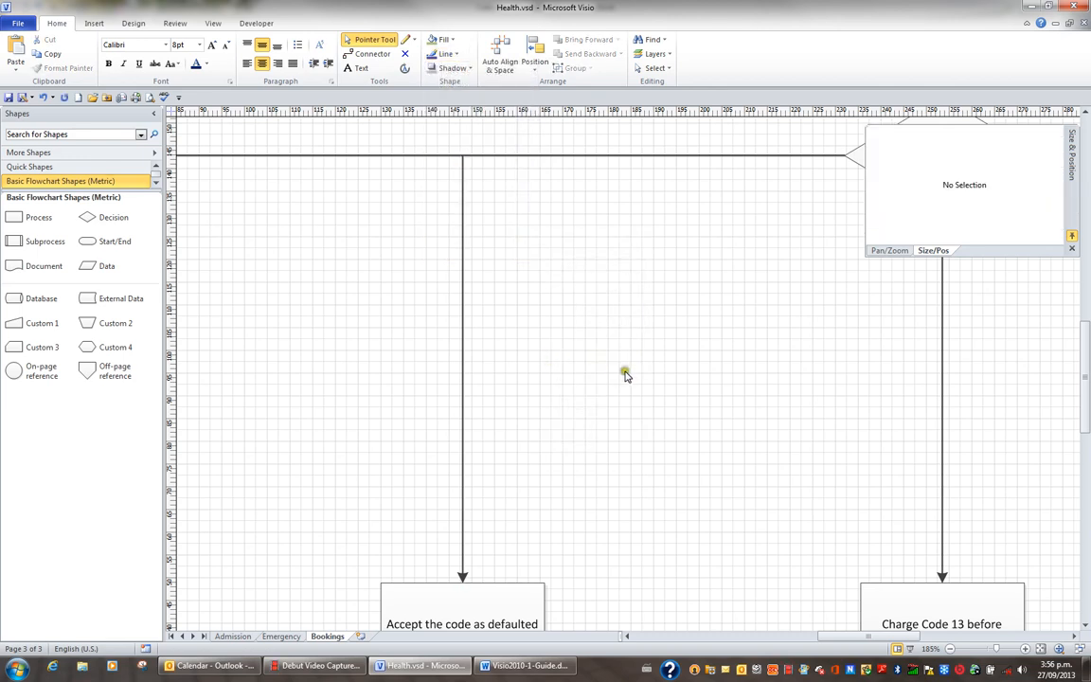
Examine the arrow styles applied to the horizontal connector and to the vertical connector above the "Accept the code" box, without changing them.
{"action": "left_click", "coordinate": [951, 650]}
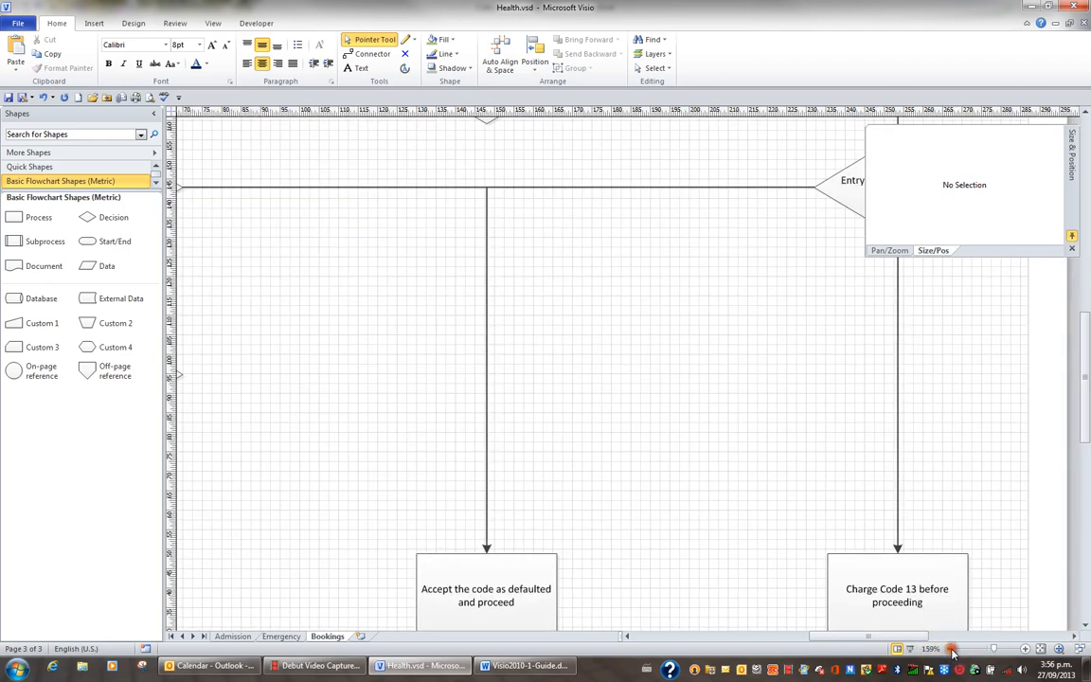
{"action": "left_click", "coordinate": [952, 650]}
{"action": "left_click", "coordinate": [951, 650]}
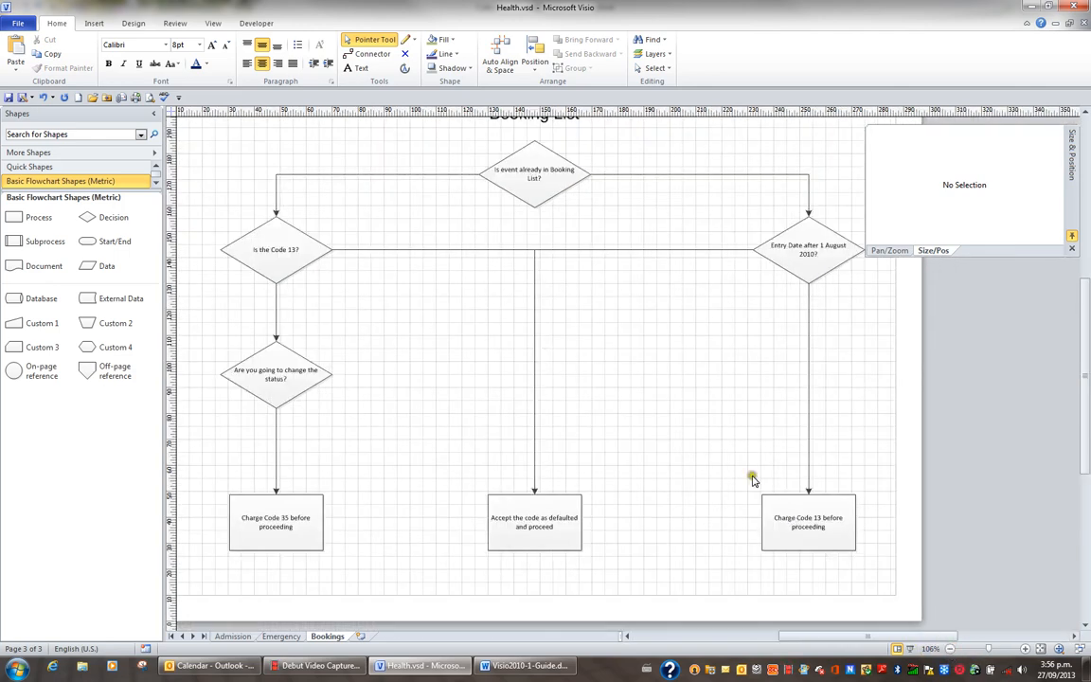
{"action": "left_click", "coordinate": [373, 251]}
{"action": "left_click", "coordinate": [443, 54]}
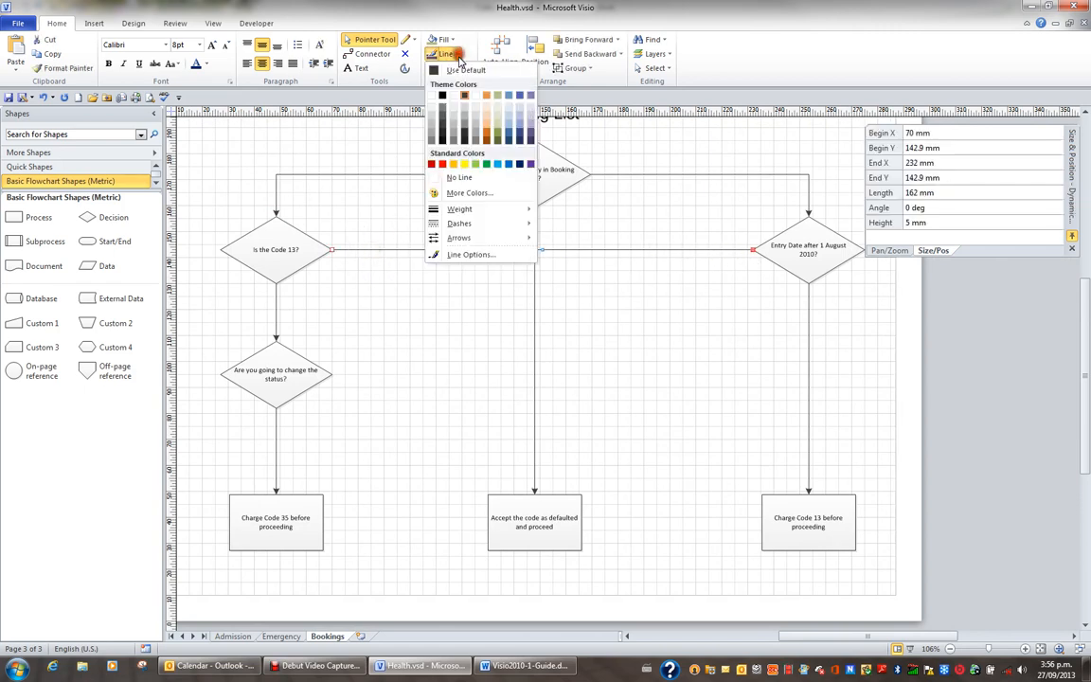
{"action": "mouse_move", "coordinate": [475, 238]}
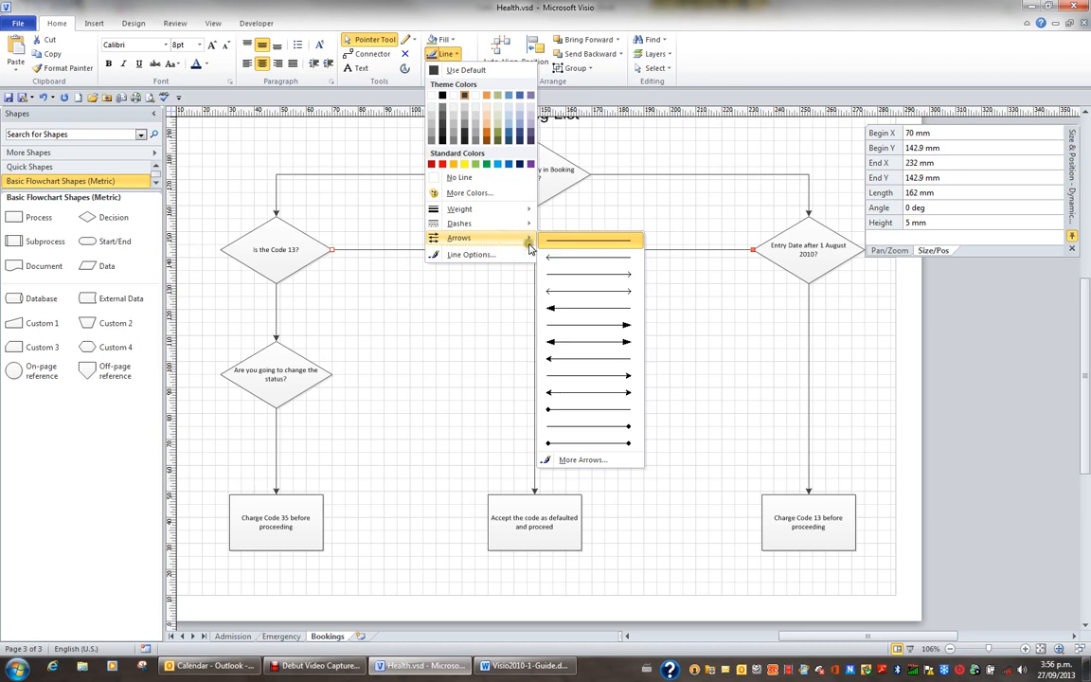
{"action": "left_click", "coordinate": [445, 271]}
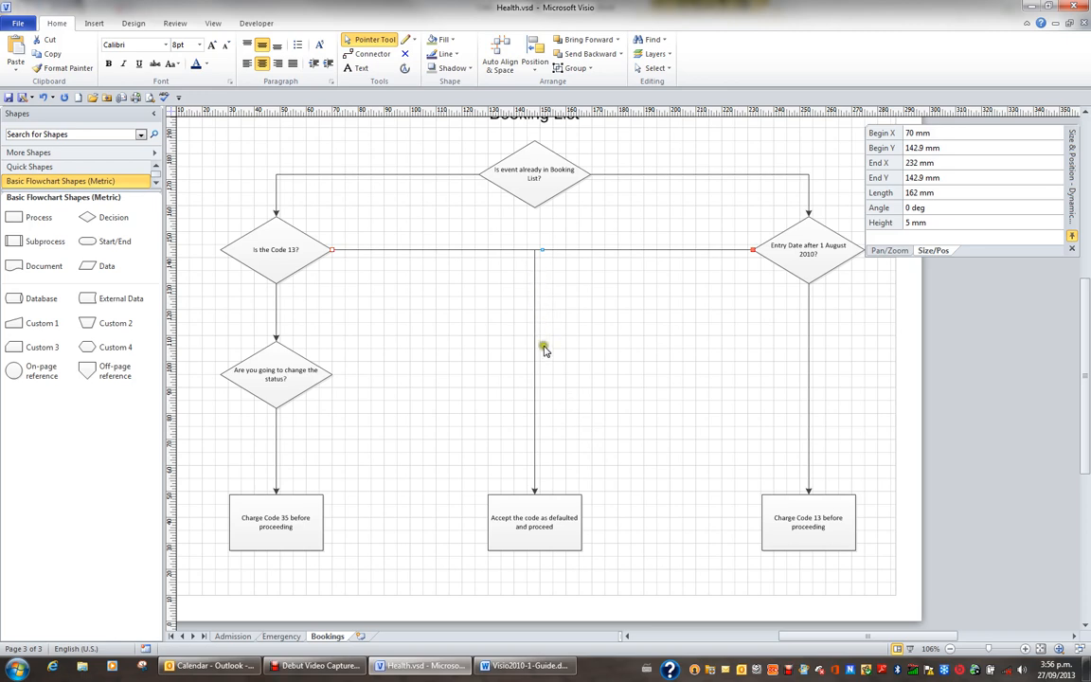
{"action": "left_click", "coordinate": [534, 290]}
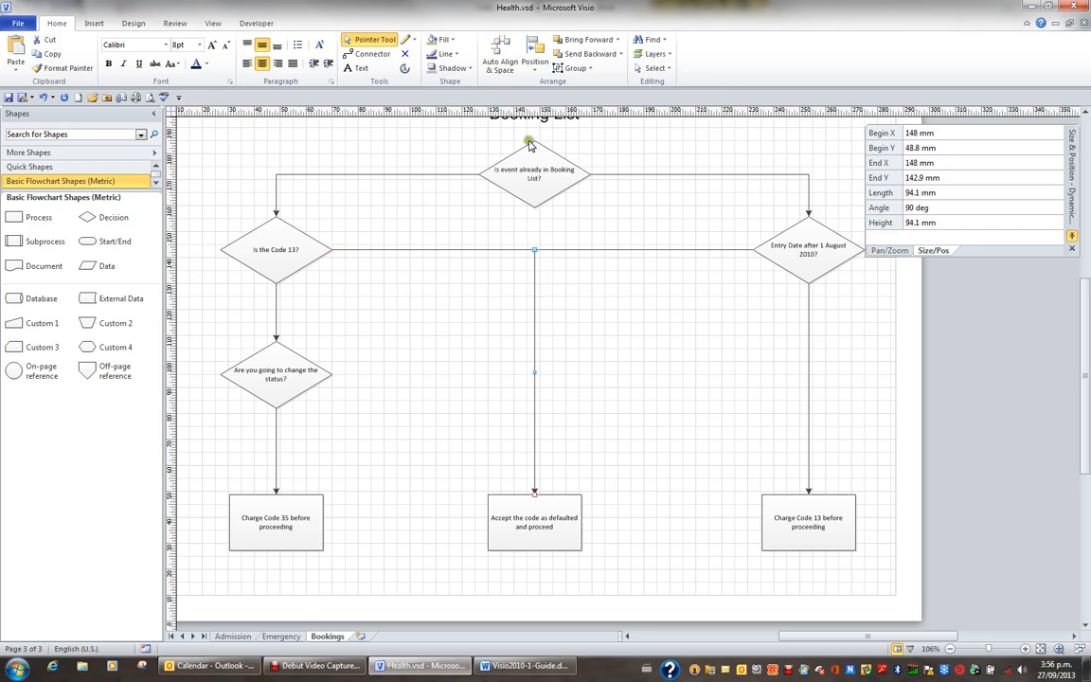
{"action": "left_click", "coordinate": [451, 55]}
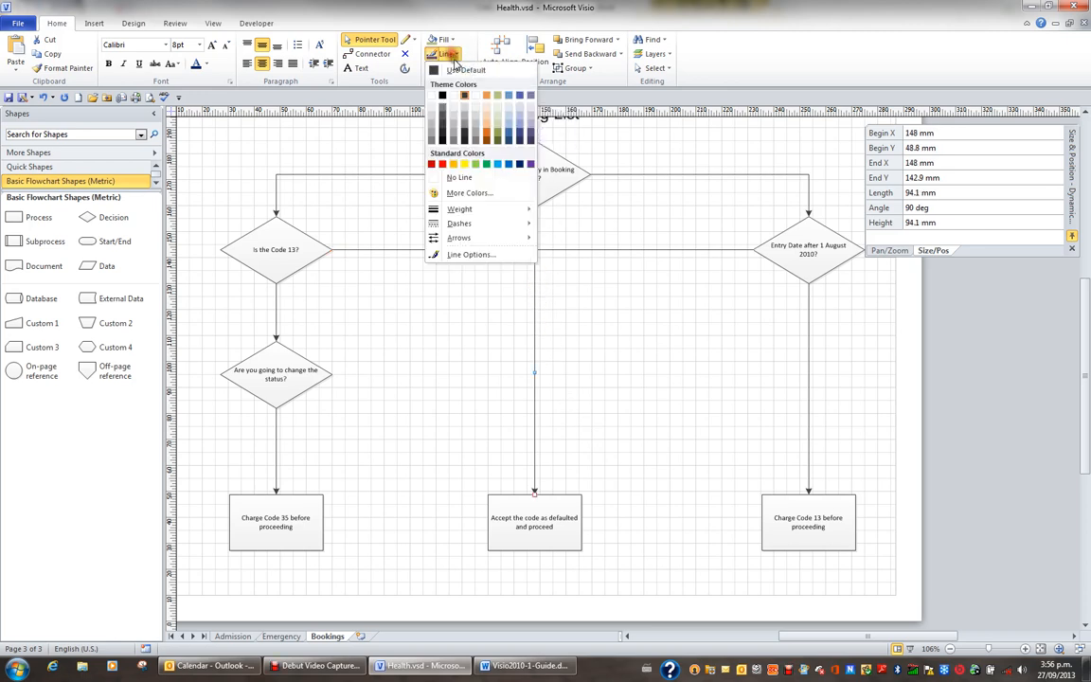
{"action": "mouse_move", "coordinate": [481, 239]}
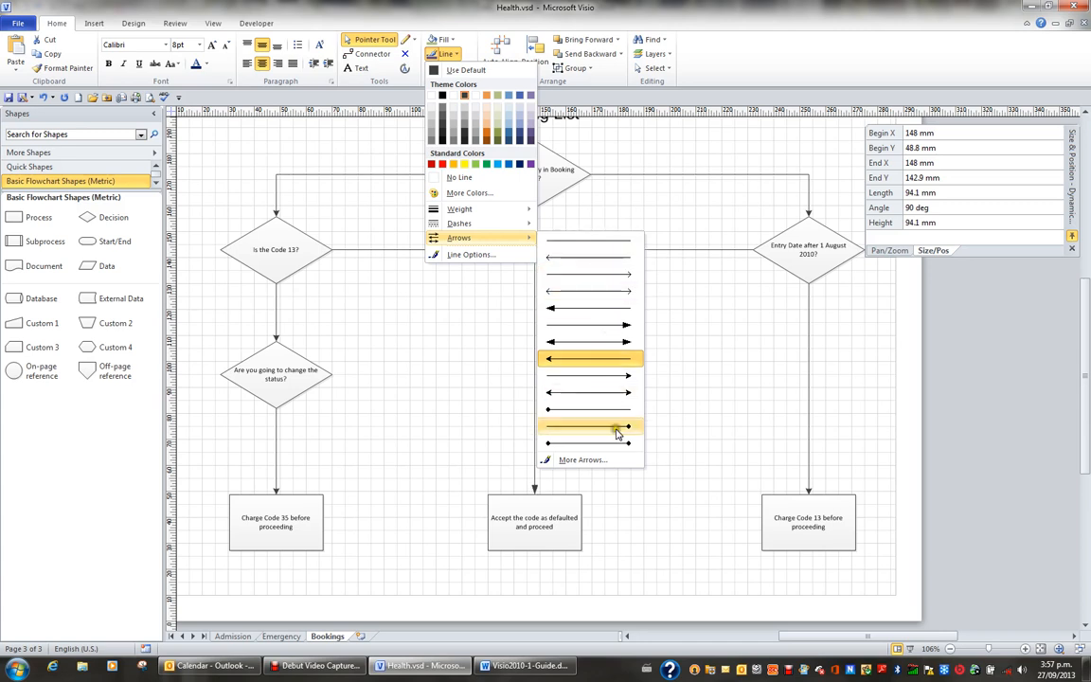
{"action": "left_click", "coordinate": [720, 420]}
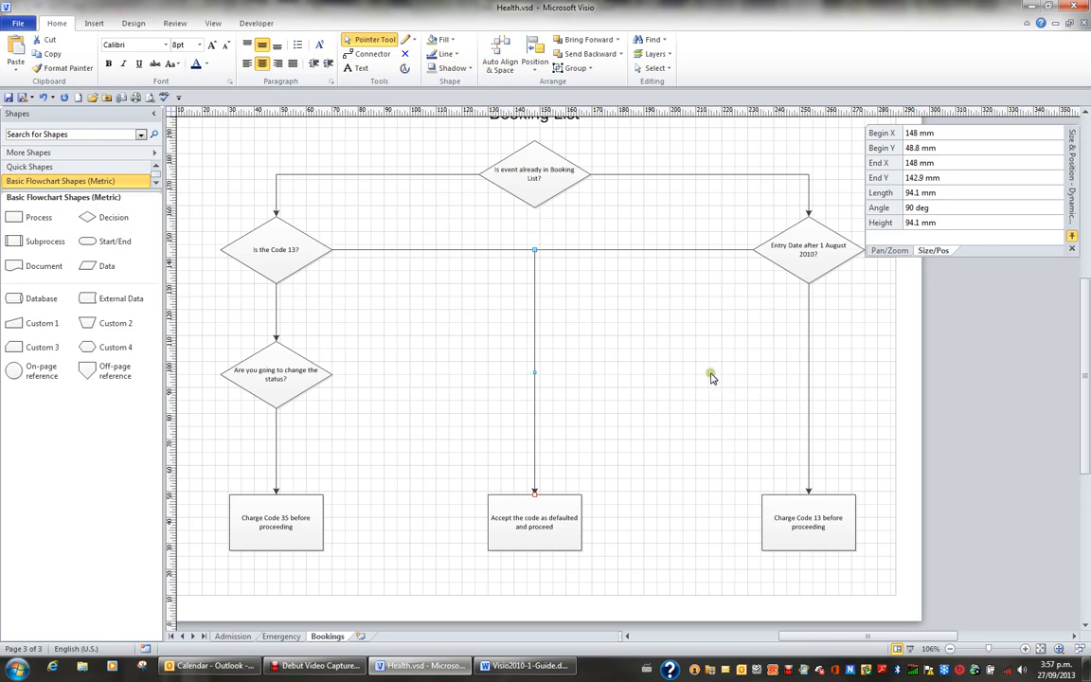
Select all decision diamonds and process boxes below the top diamond and set their text to Arial 9 pt.
{"action": "scroll", "coordinate": [712, 376], "scroll_direction": "up", "scroll_amount": 1}
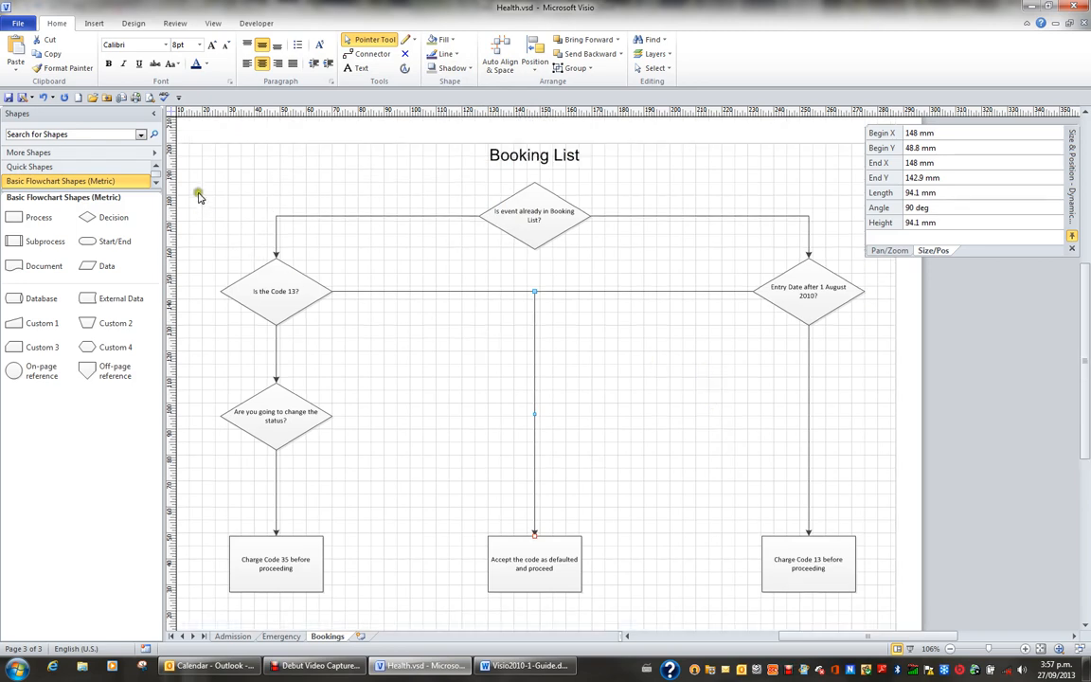
{"action": "left_click_drag", "start_coordinate": [199, 185], "coordinate": [887, 621]}
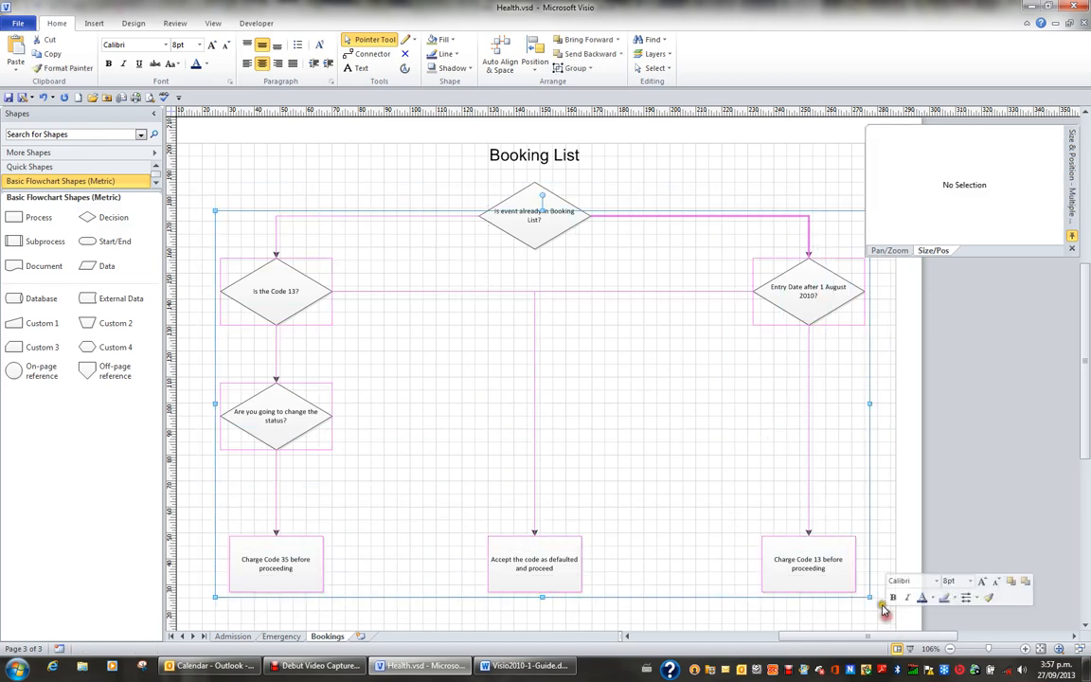
{"action": "left_click", "coordinate": [166, 45]}
{"action": "scroll", "coordinate": [167, 50], "scroll_direction": "up", "scroll_amount": 5}
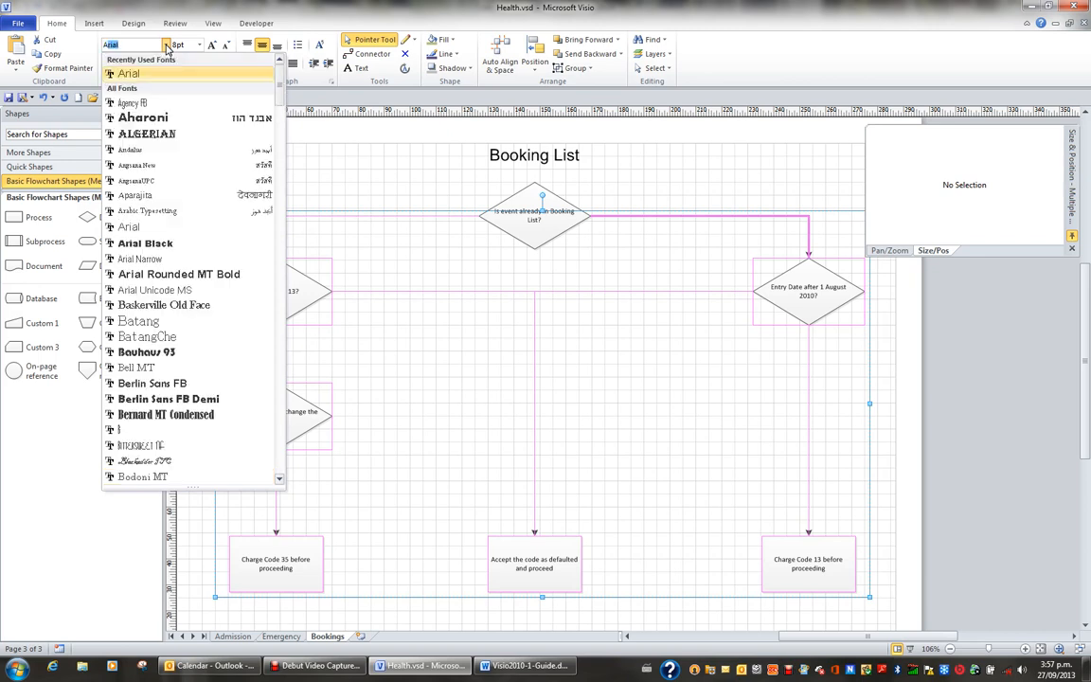
{"action": "left_click", "coordinate": [153, 75]}
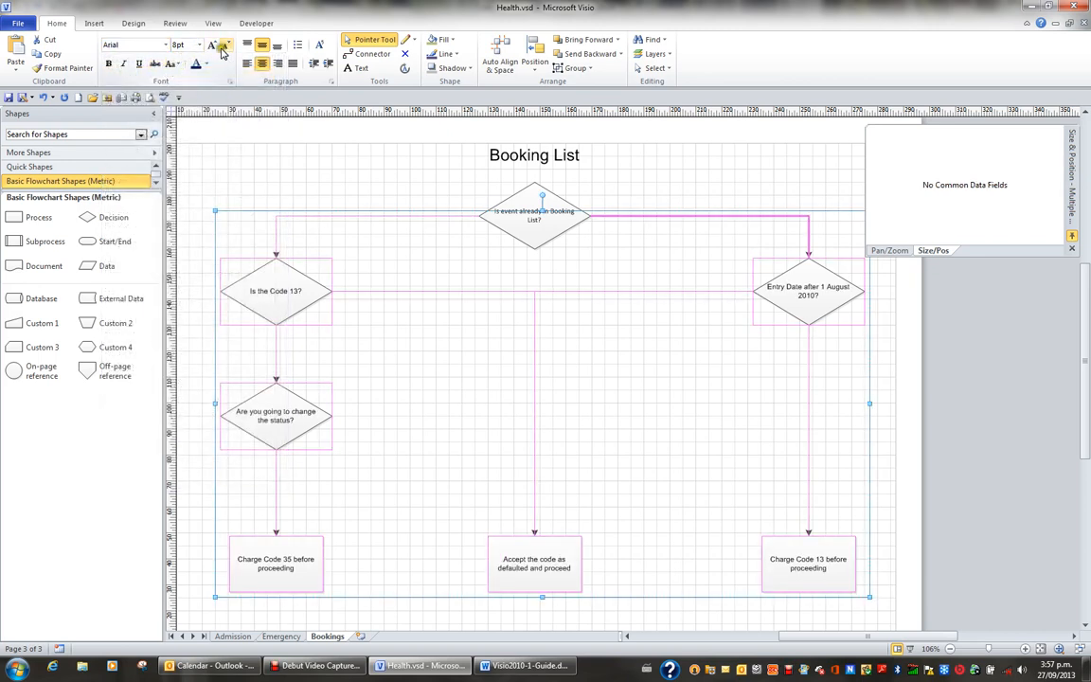
{"action": "left_click", "coordinate": [213, 47]}
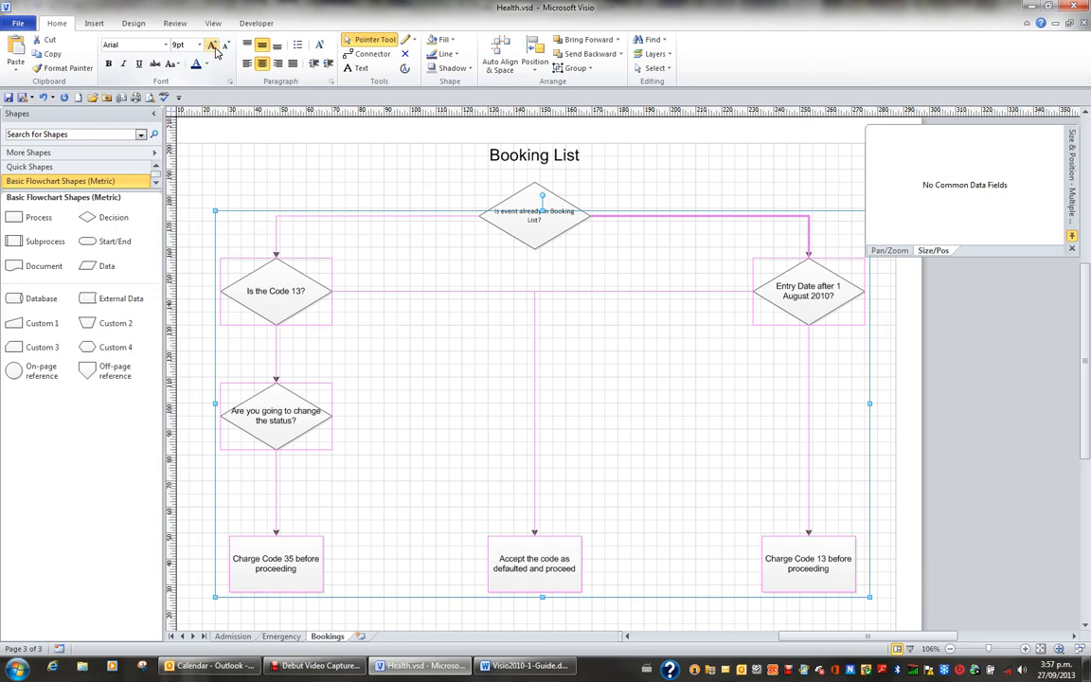
{"action": "left_click", "coordinate": [731, 446]}
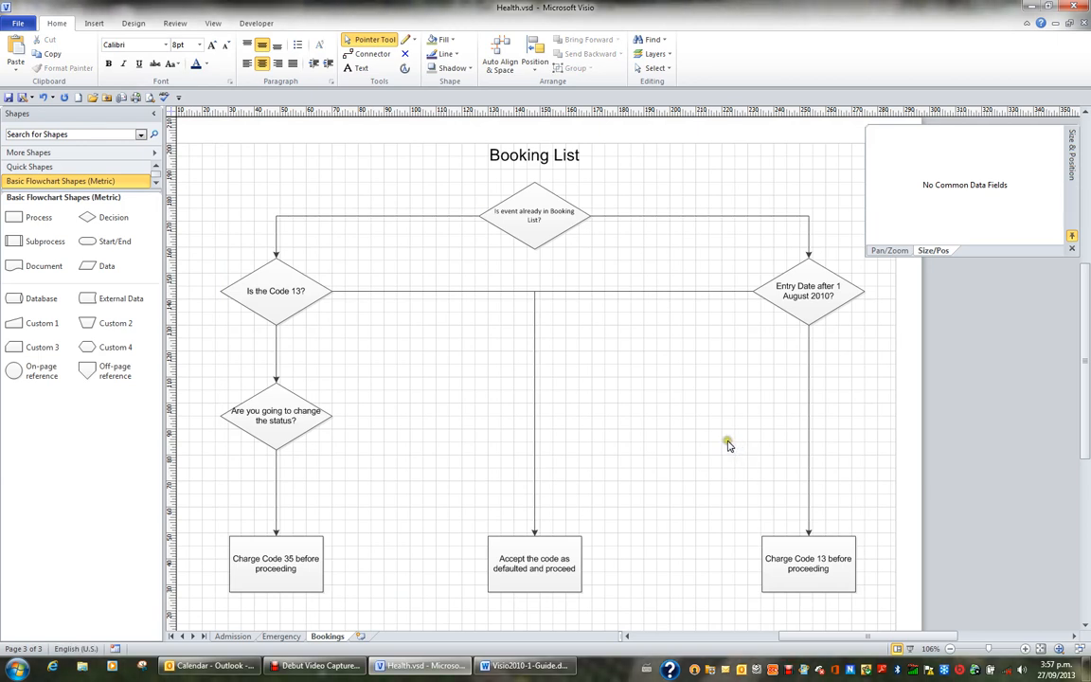
Save the drawing and run a spelling check on its text.
{"action": "left_click", "coordinate": [7, 98]}
{"action": "left_click", "coordinate": [949, 649]}
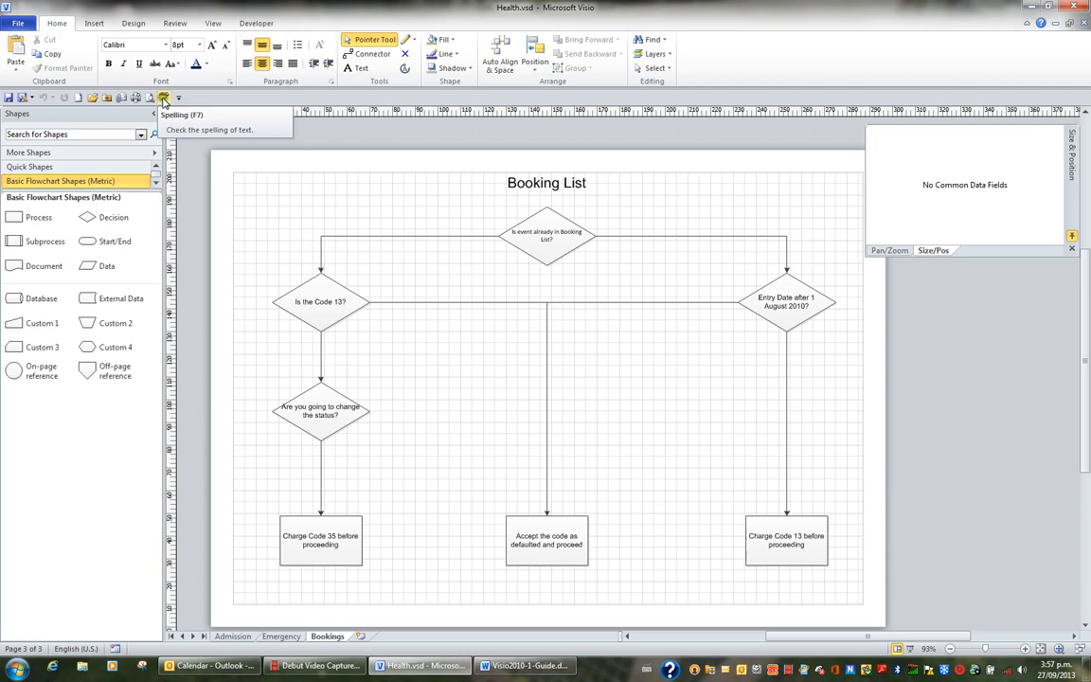
{"action": "left_click", "coordinate": [174, 23]}
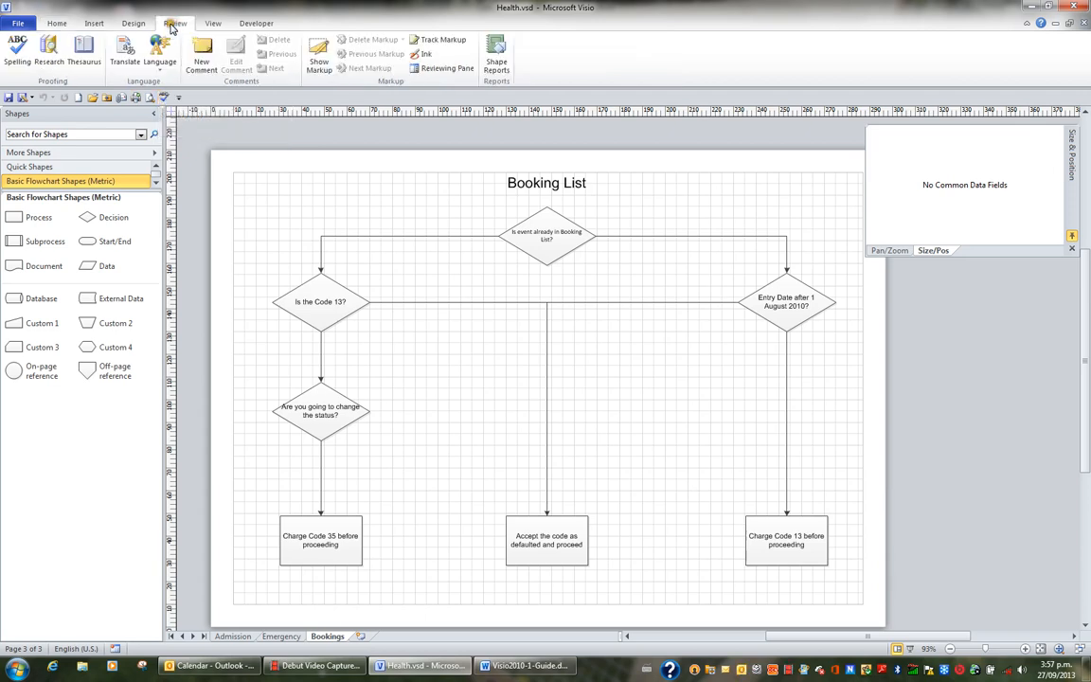
{"action": "left_click", "coordinate": [16, 57]}
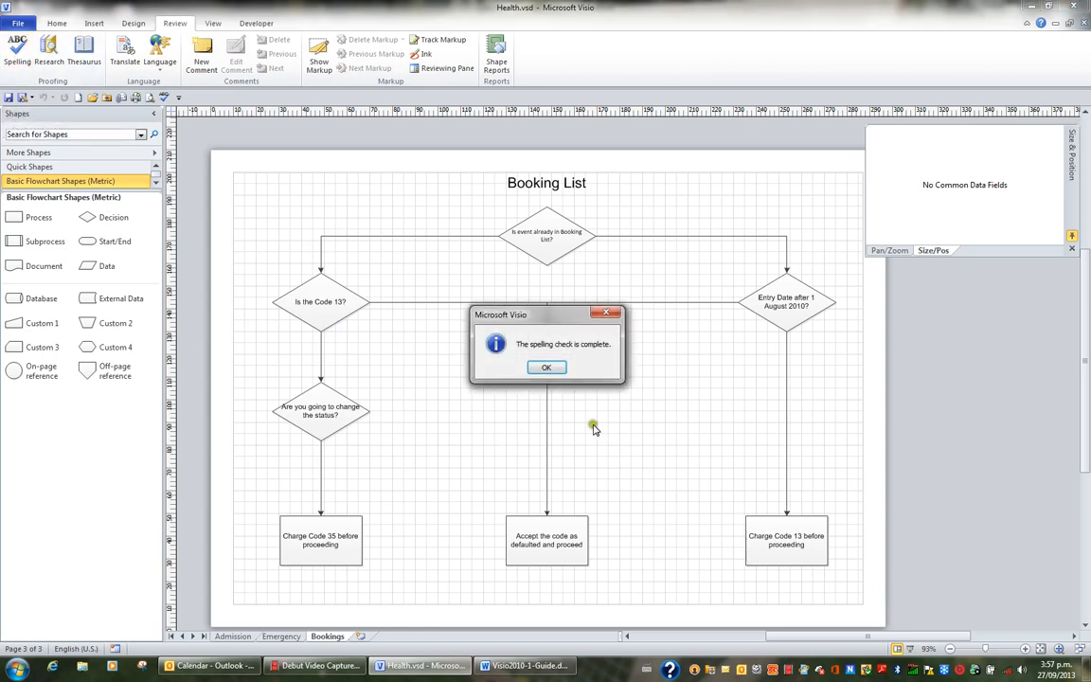
{"action": "left_click", "coordinate": [549, 368]}
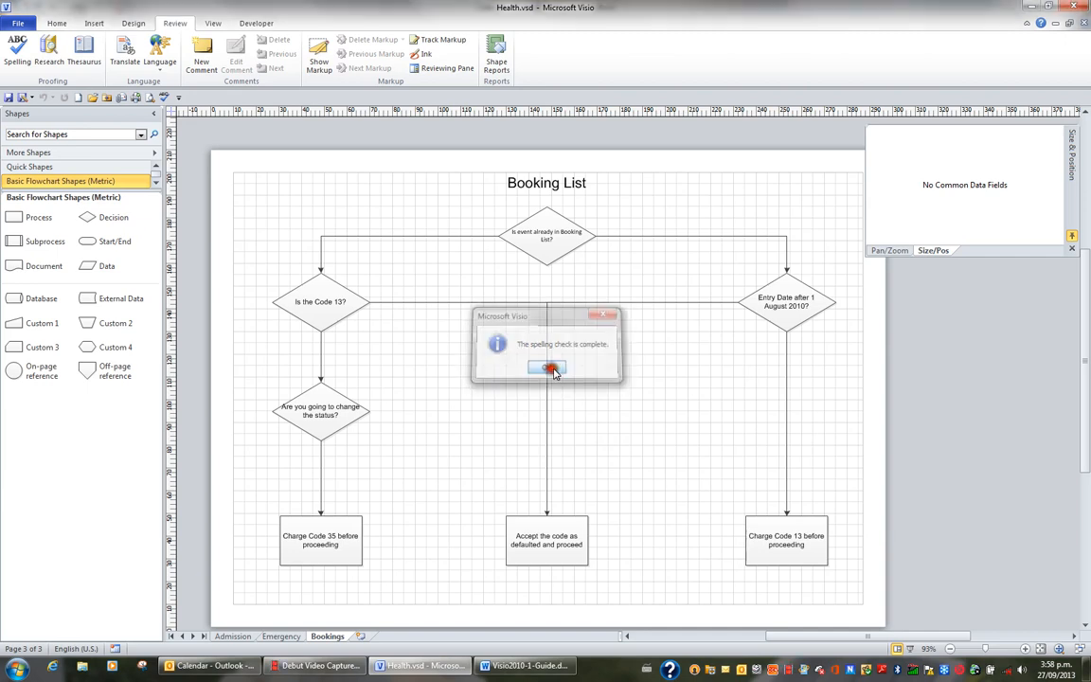